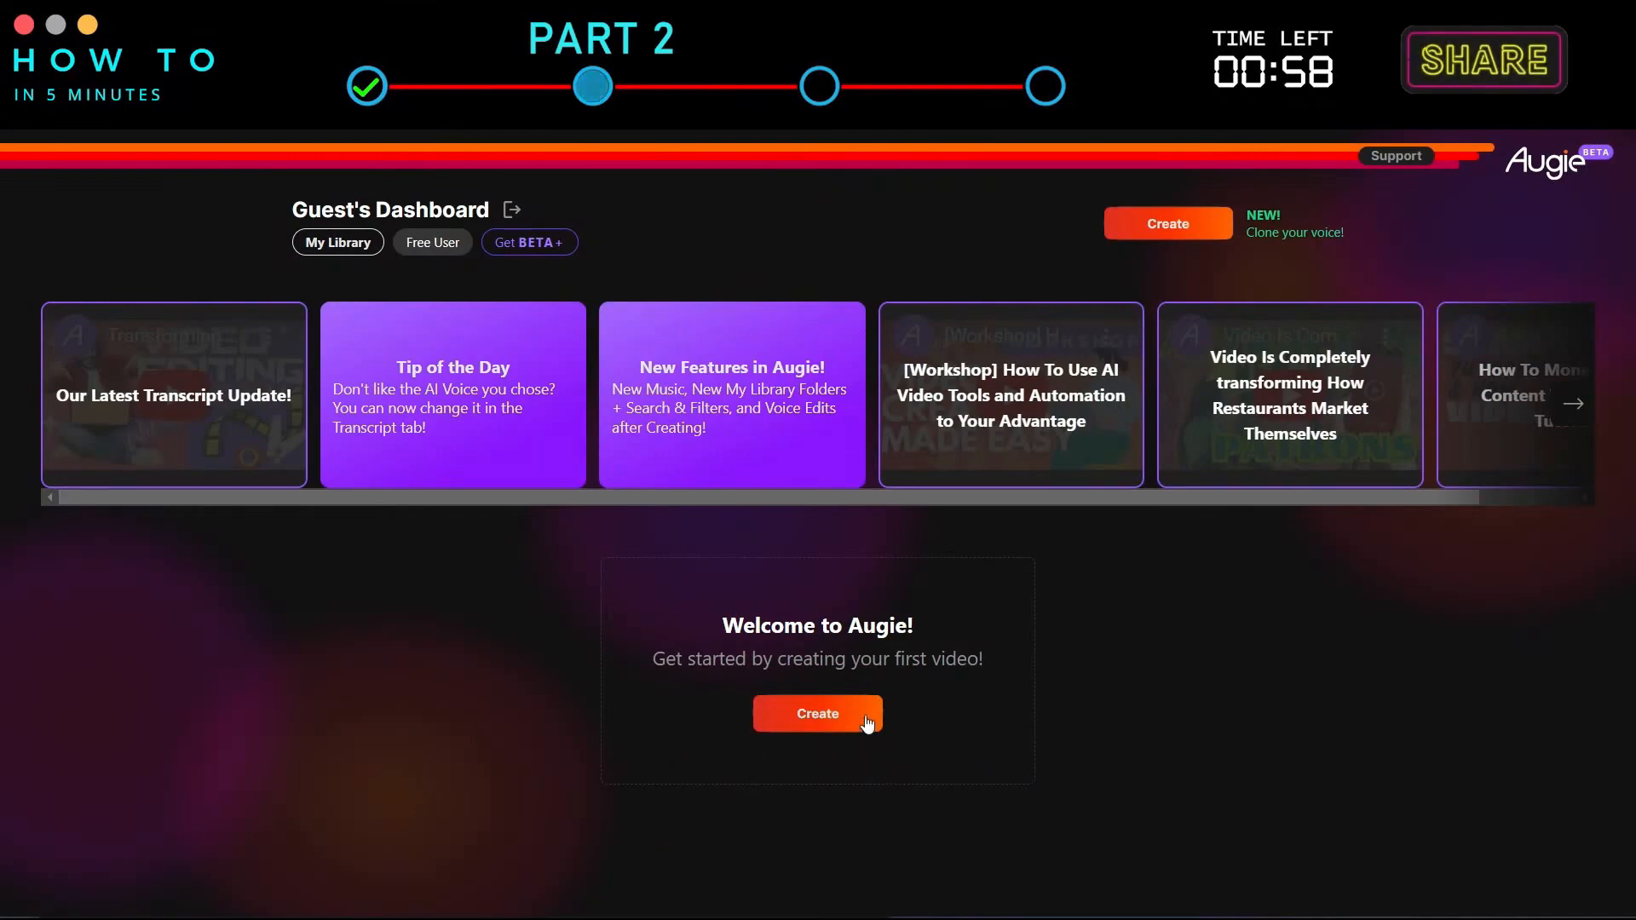
Start creating a new video, choosing to start from scratch.
left_click(863, 714)
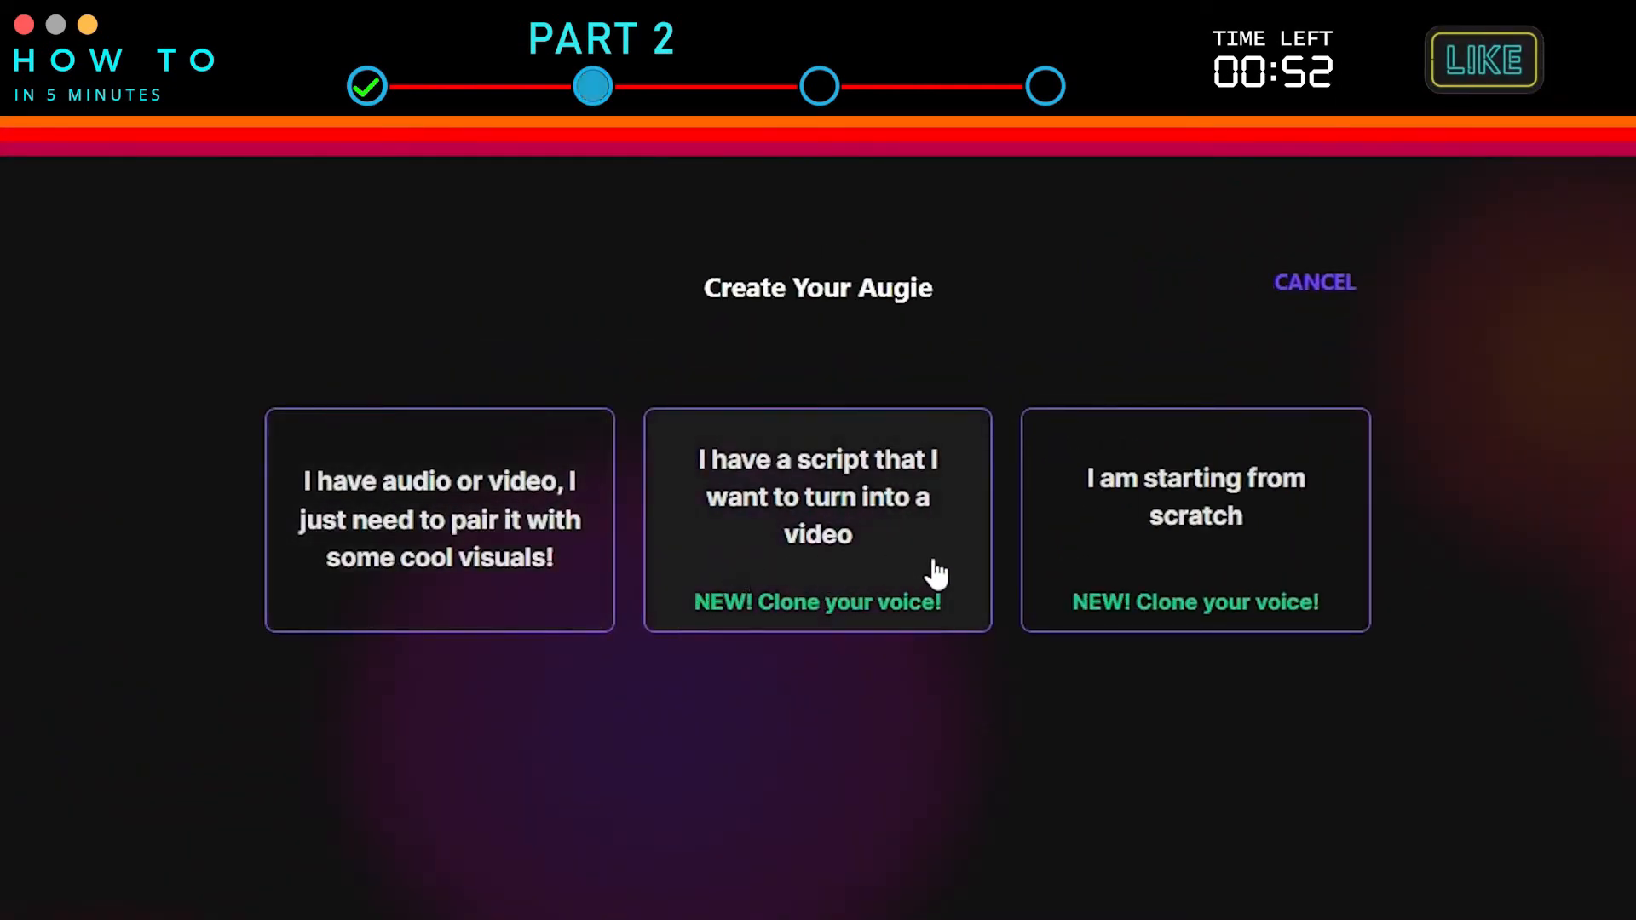
left_click(1355, 571)
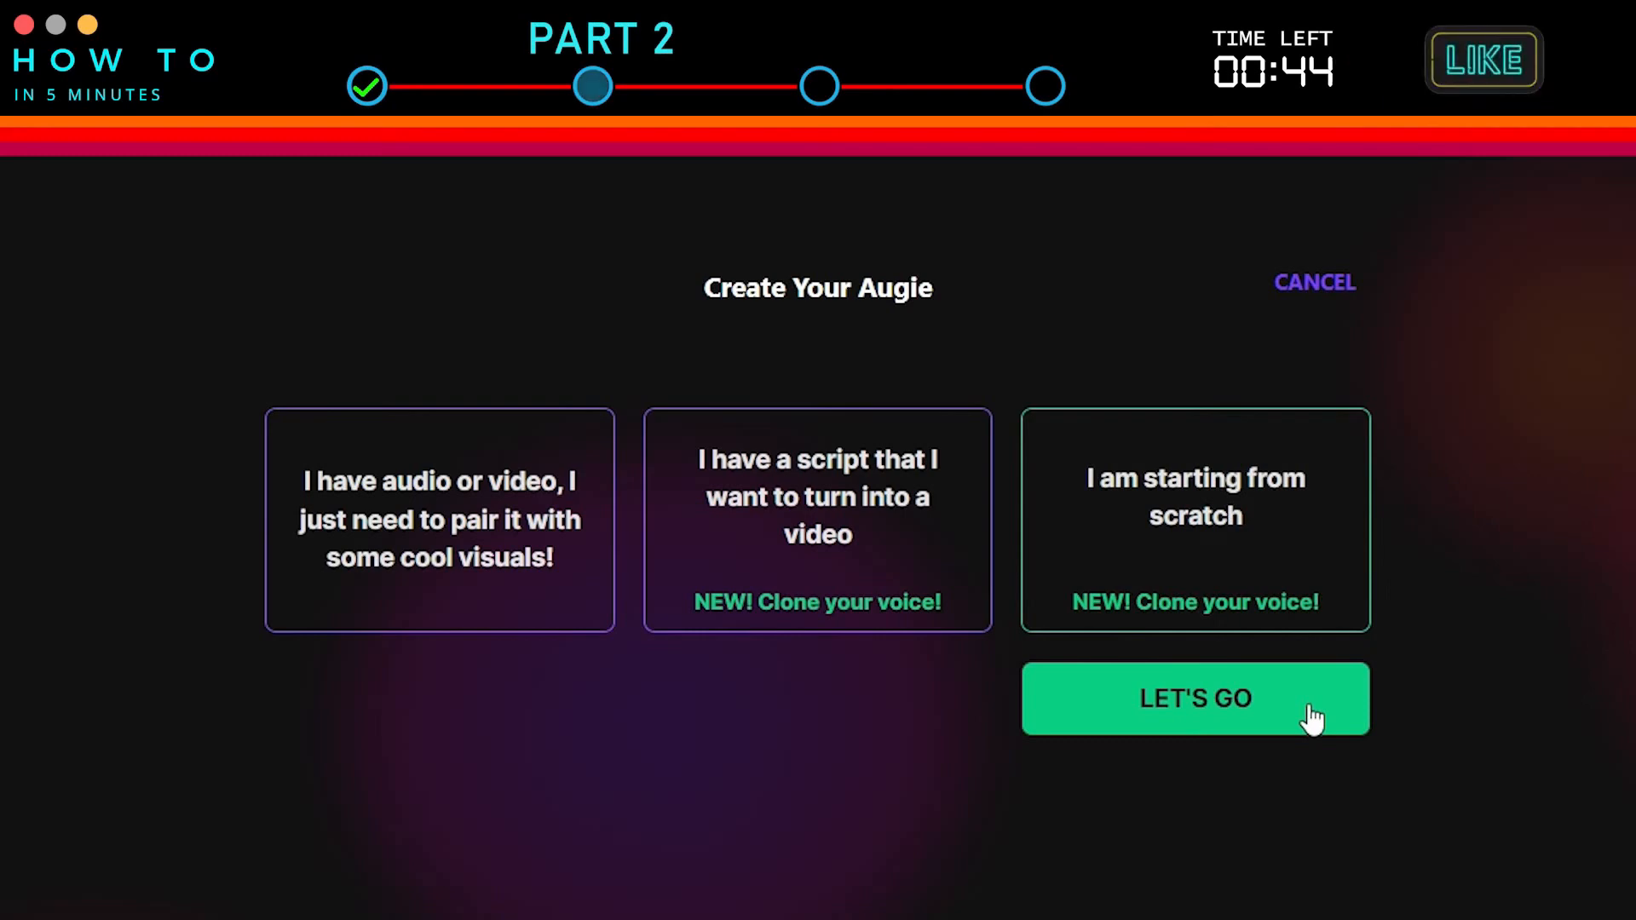
left_click(1313, 718)
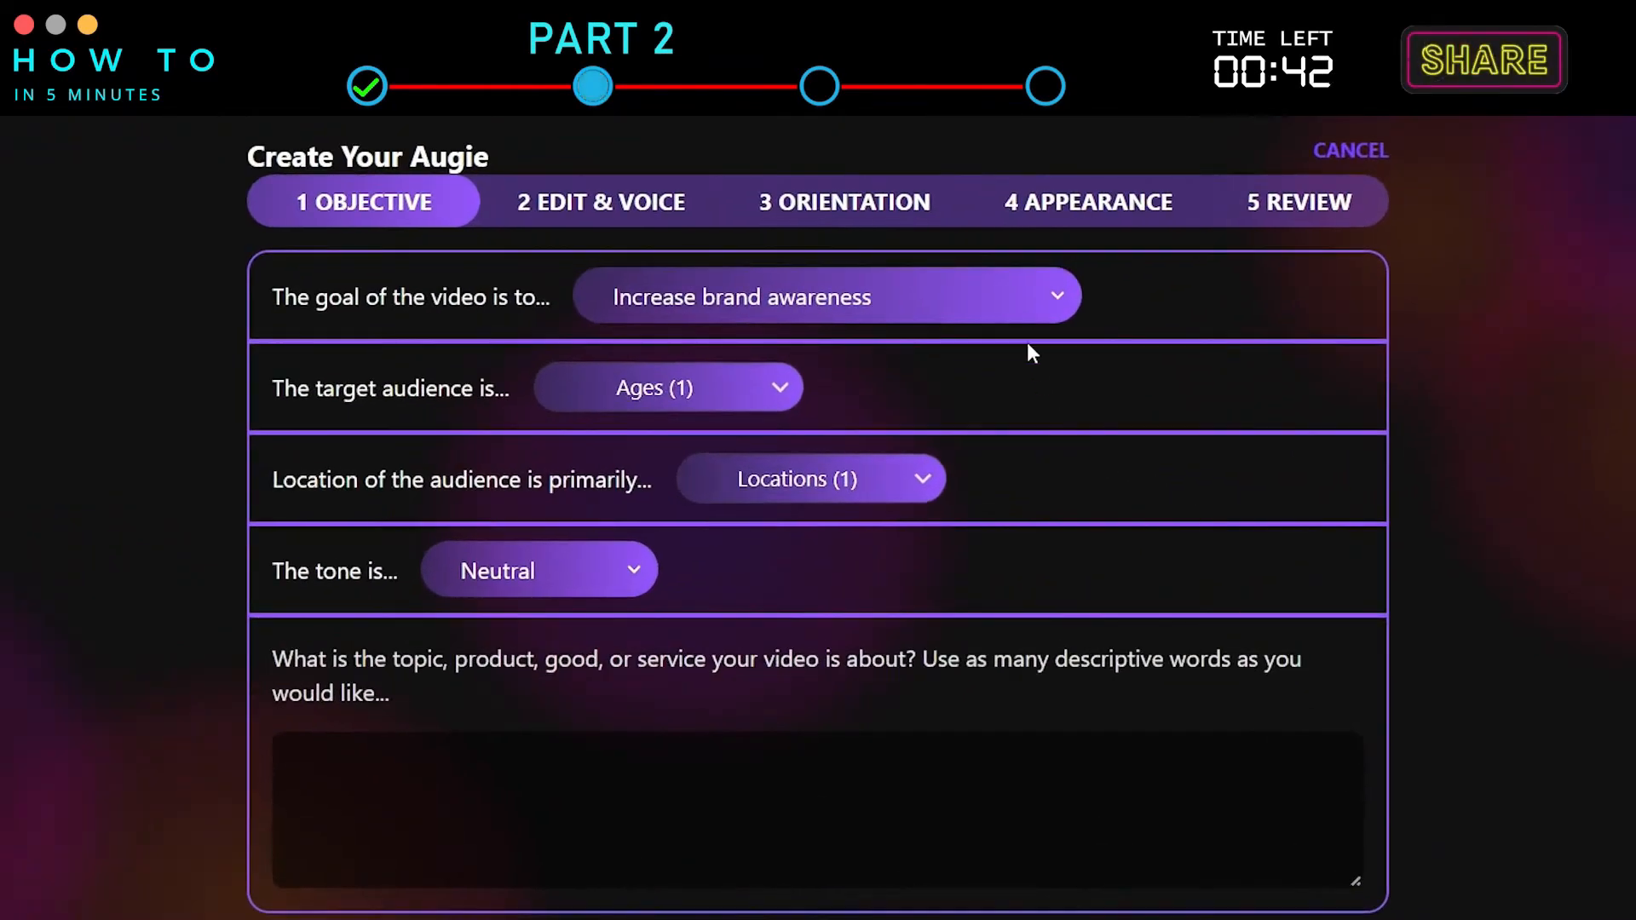
Set the video goal to Educate or inform the audience and check the audience age and location options.
left_click(1014, 307)
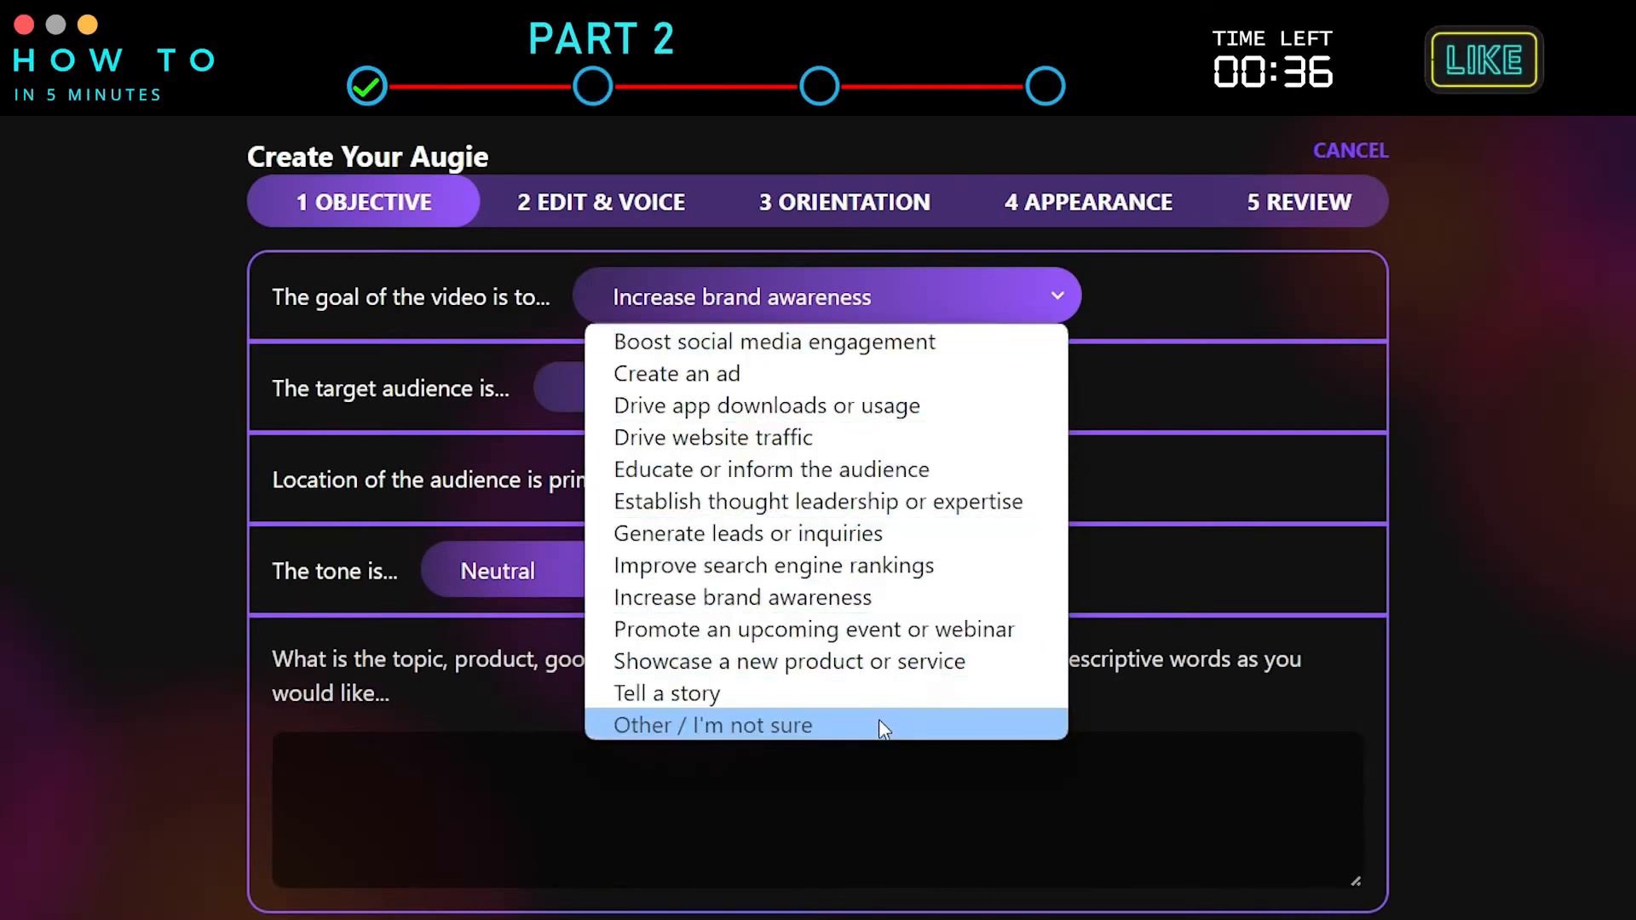
left_click(955, 473)
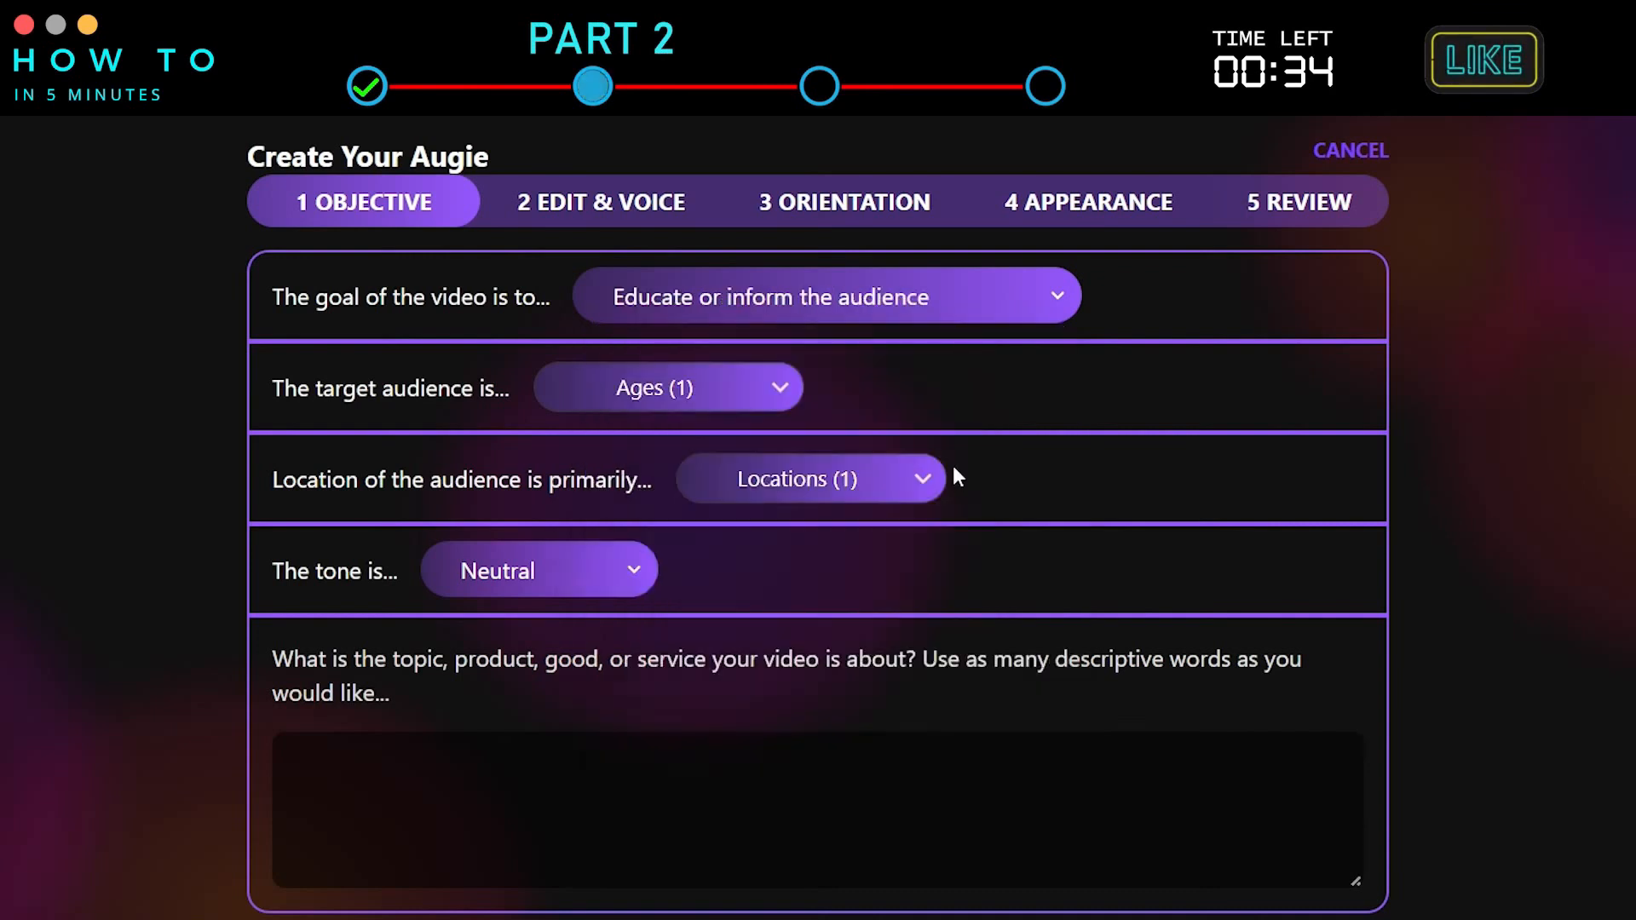
left_click(773, 399)
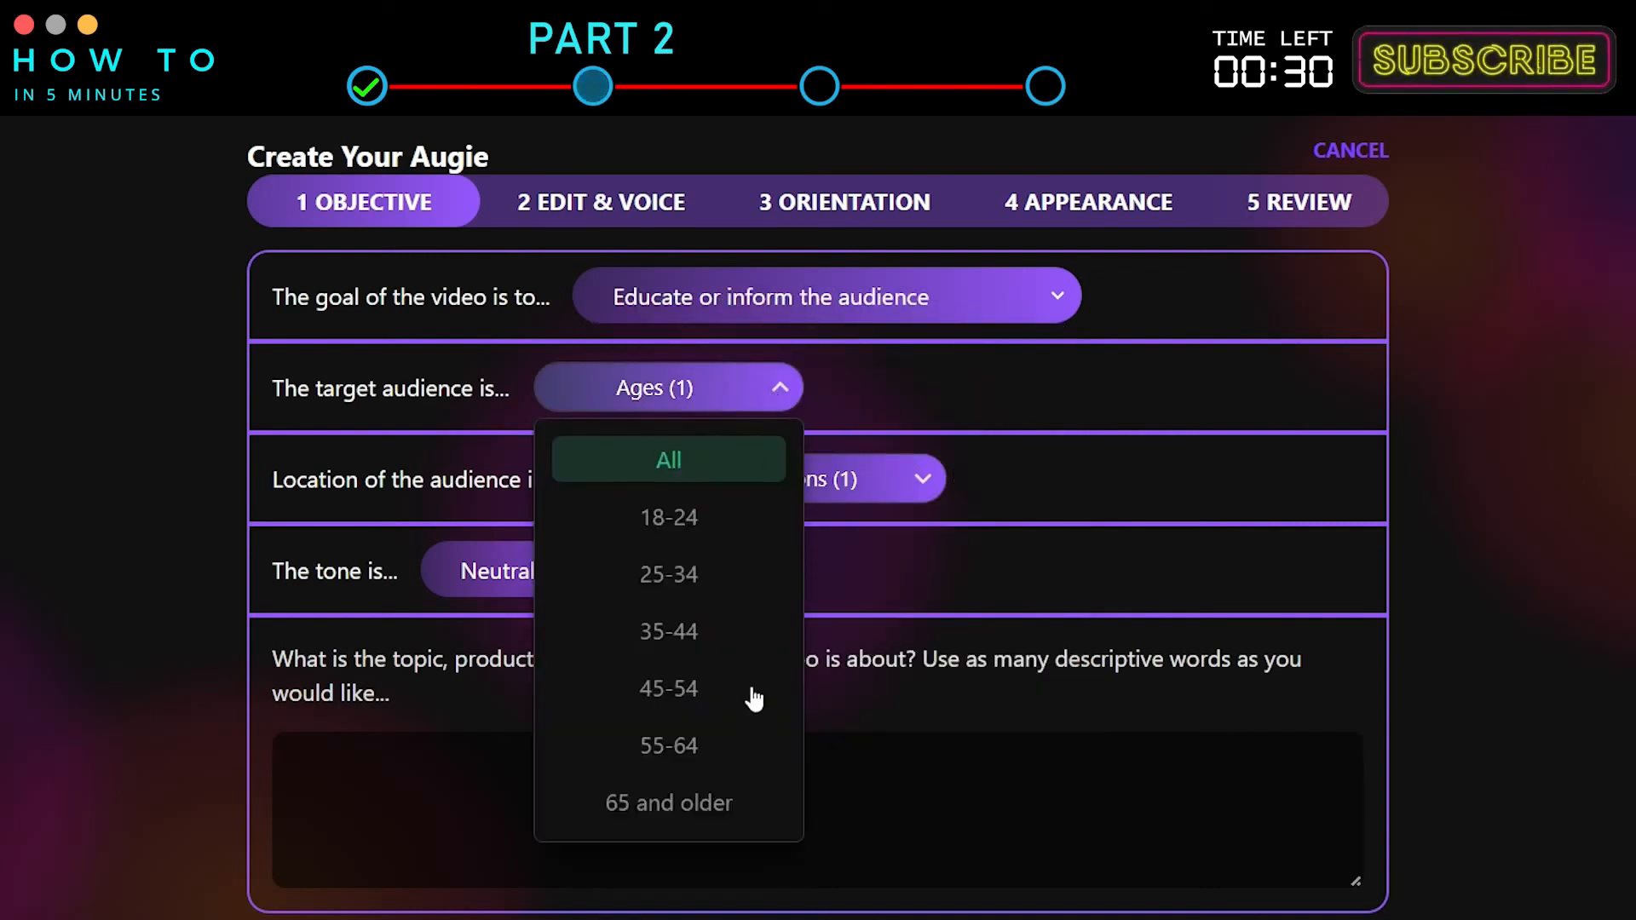
left_click(863, 385)
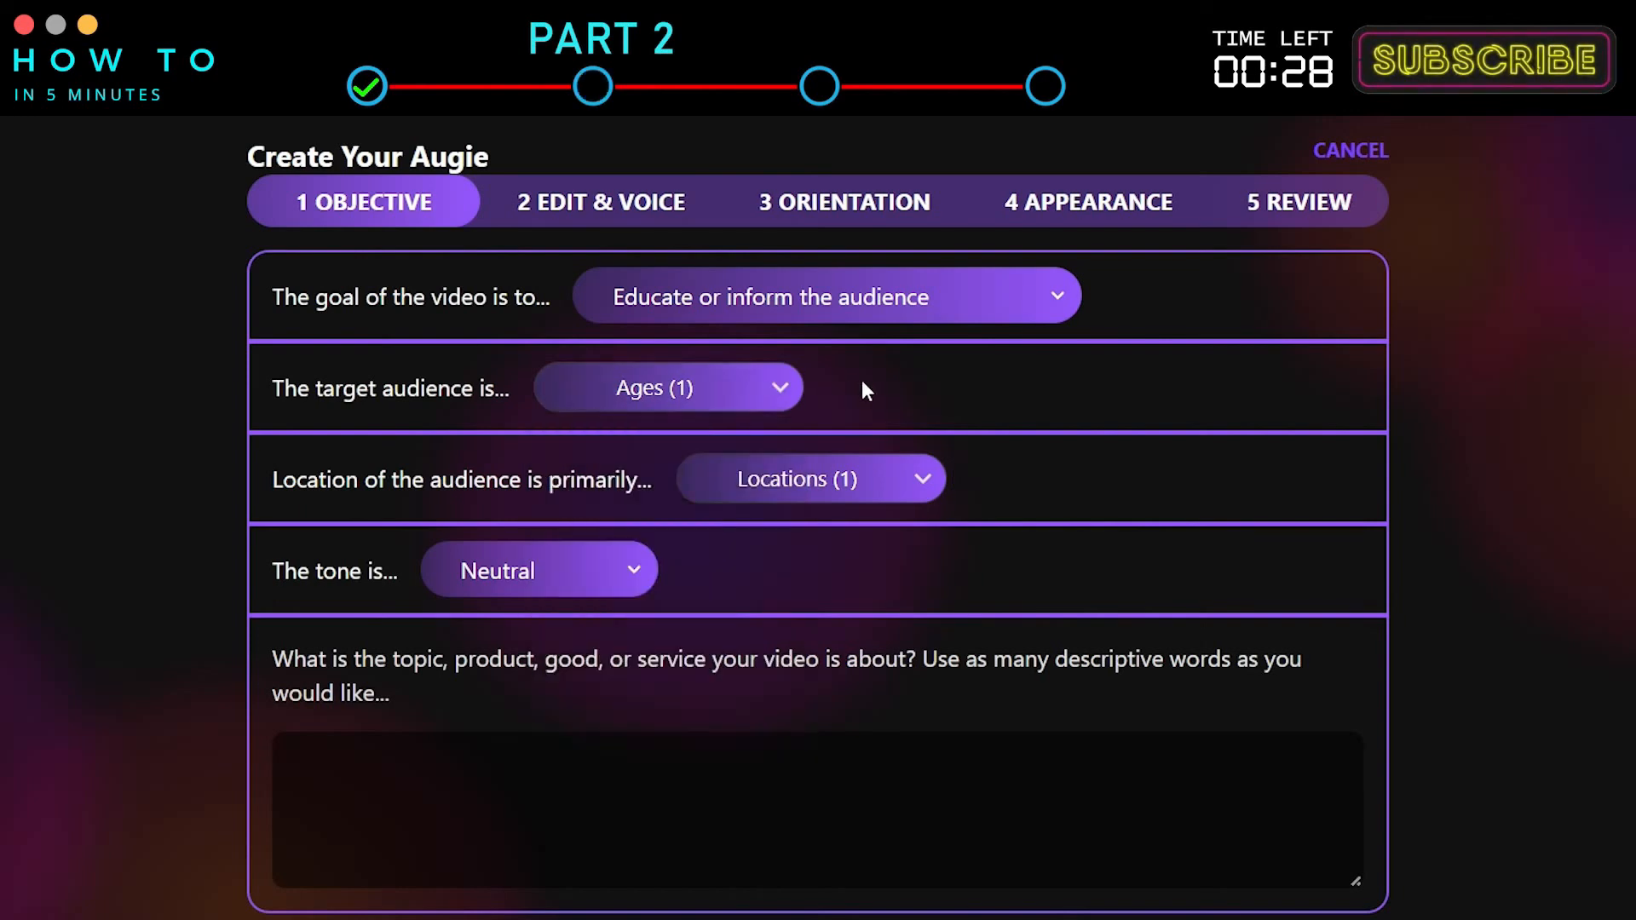
left_click(929, 481)
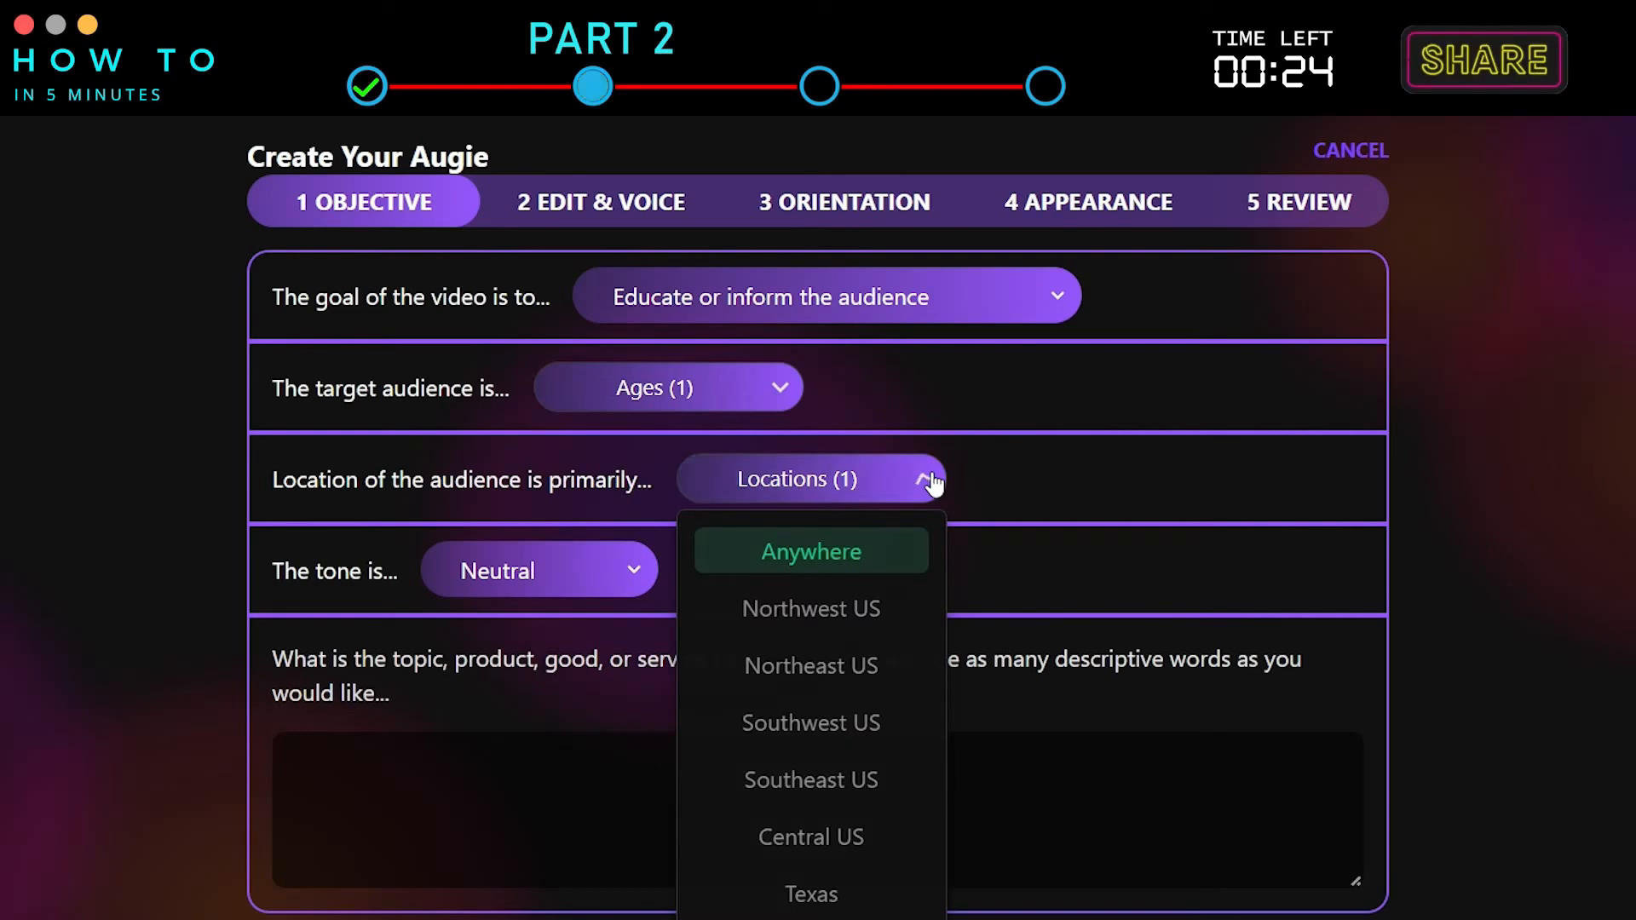
left_click(929, 482)
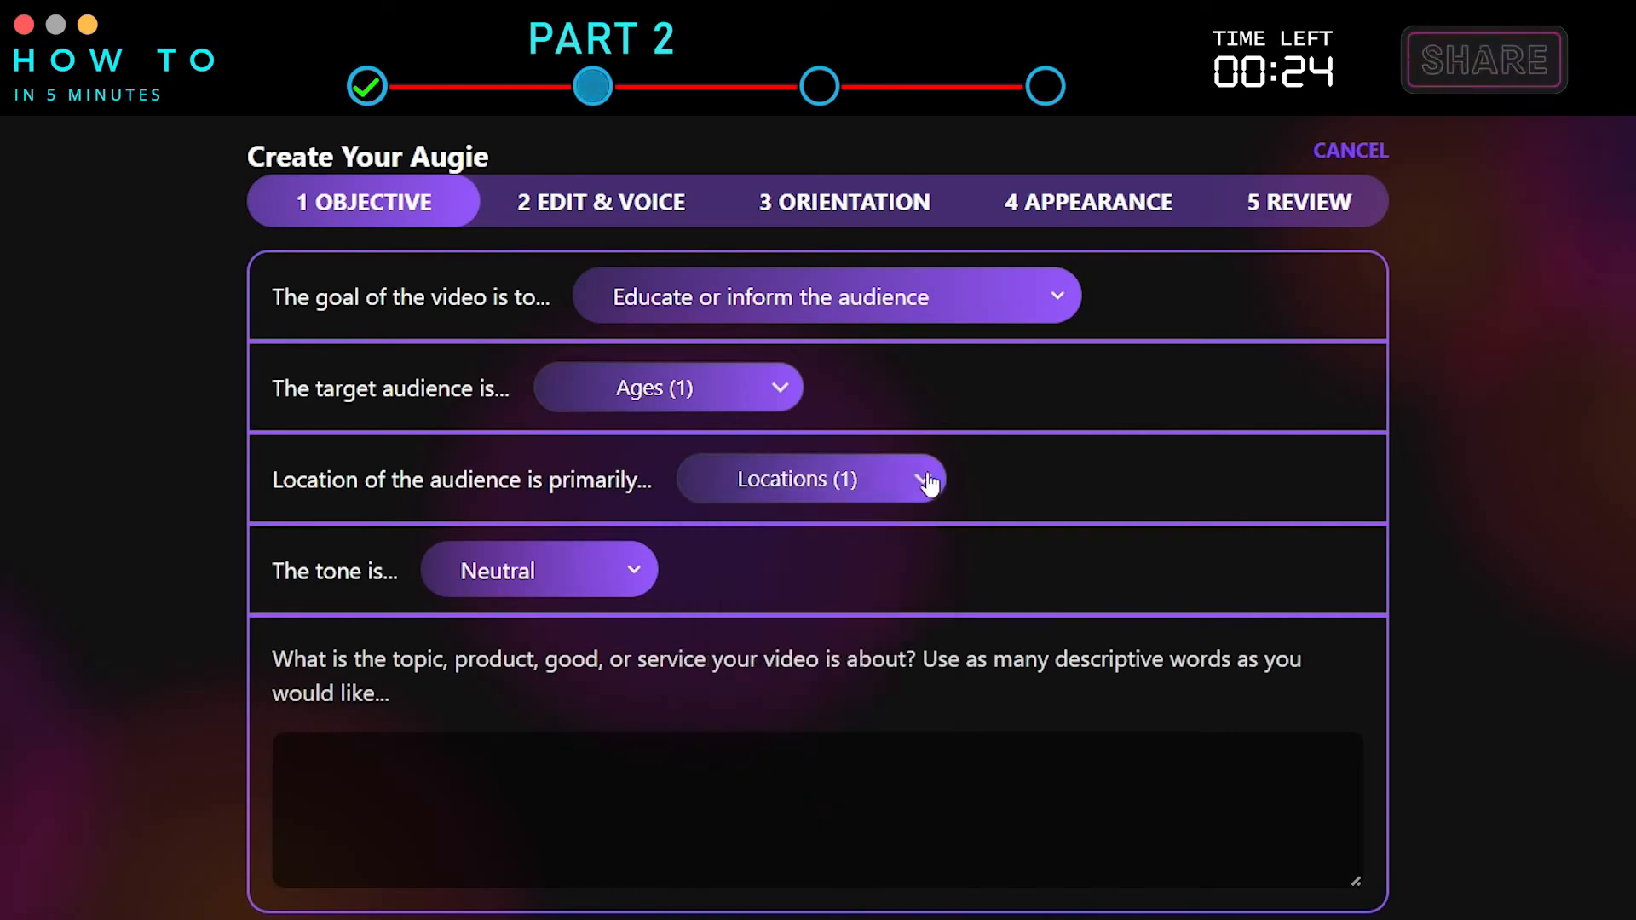
Set the video's tone to Inspirational.
left_click(632, 576)
scroll(571, 274, "up", 2)
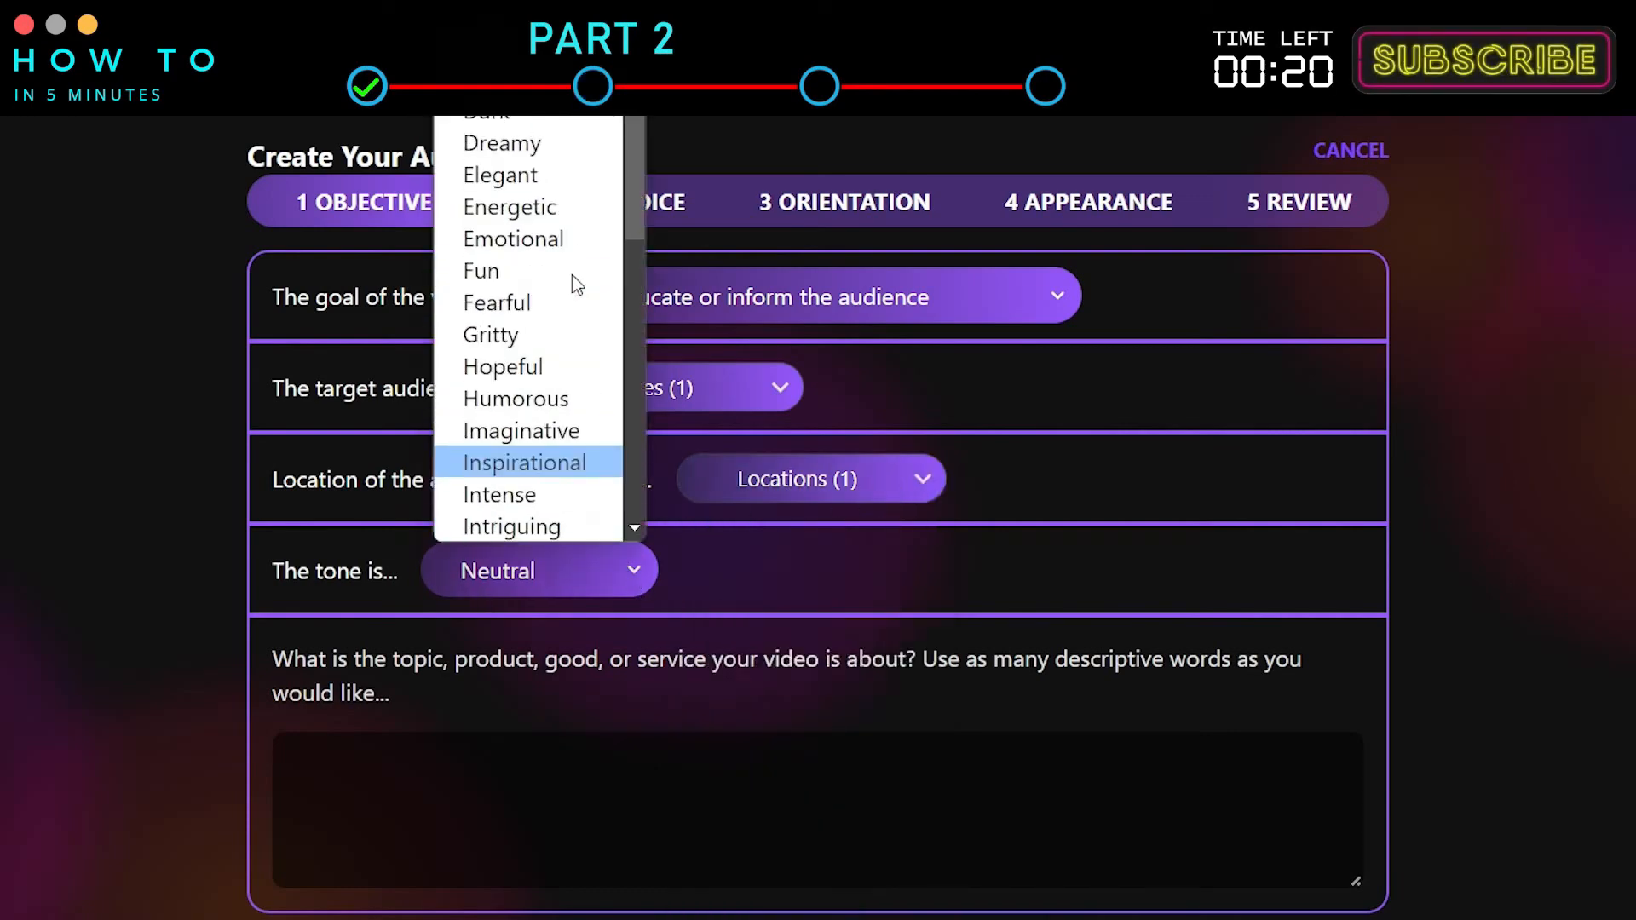
left_click(545, 463)
Describe the video topic as history of greece and generate the script.
scroll(401, 642, "down", 2)
left_click(401, 642)
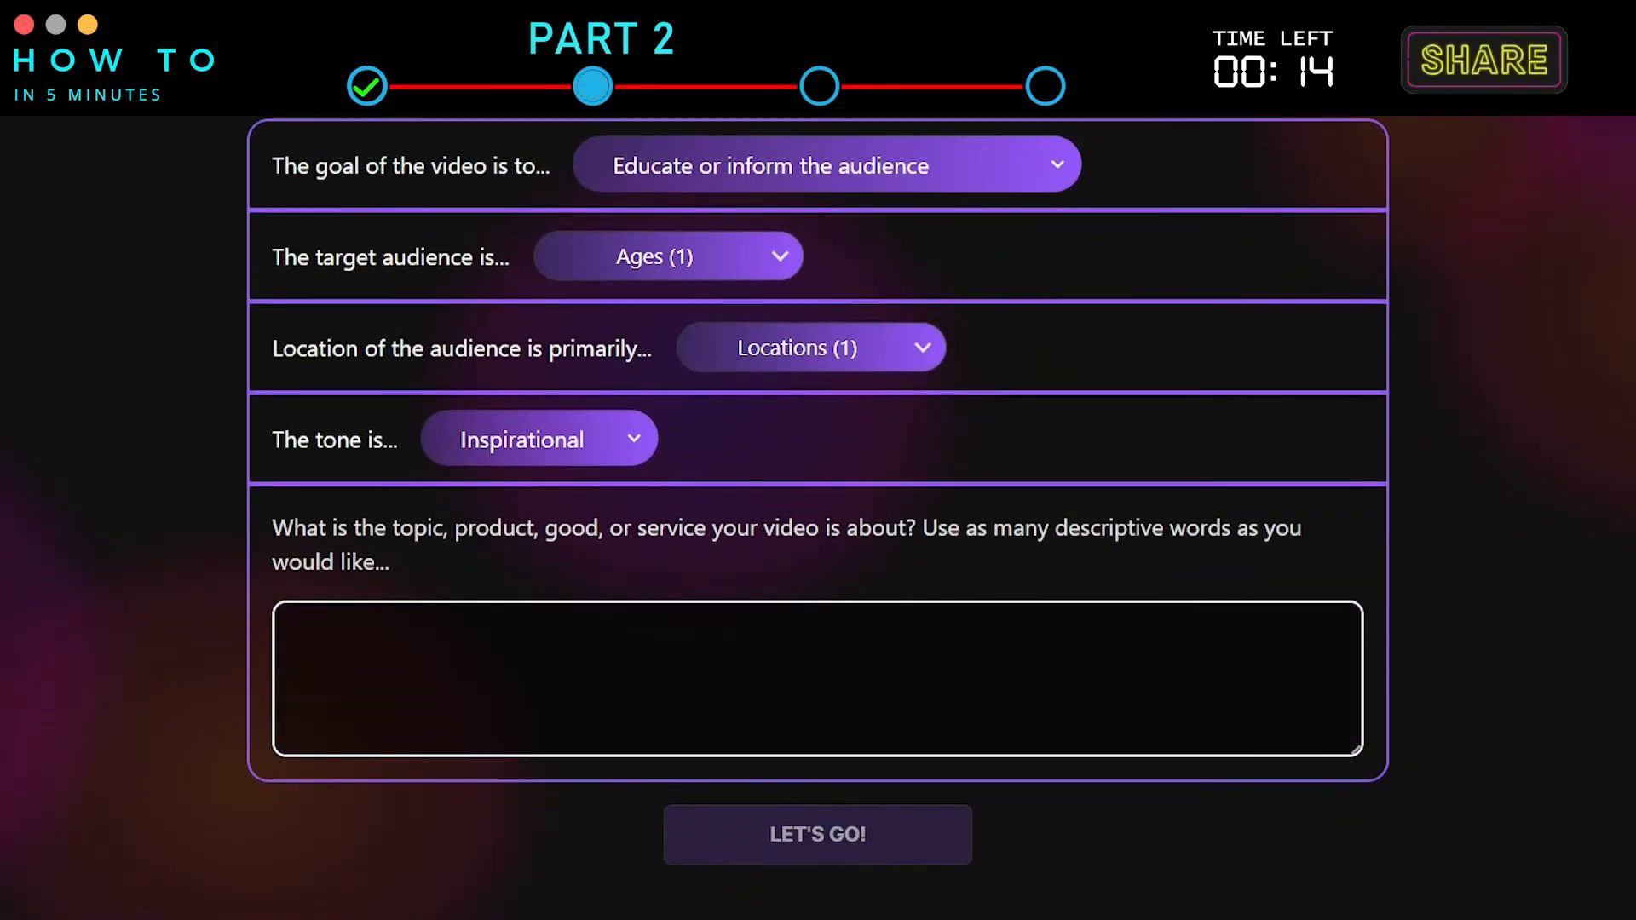
type("histor")
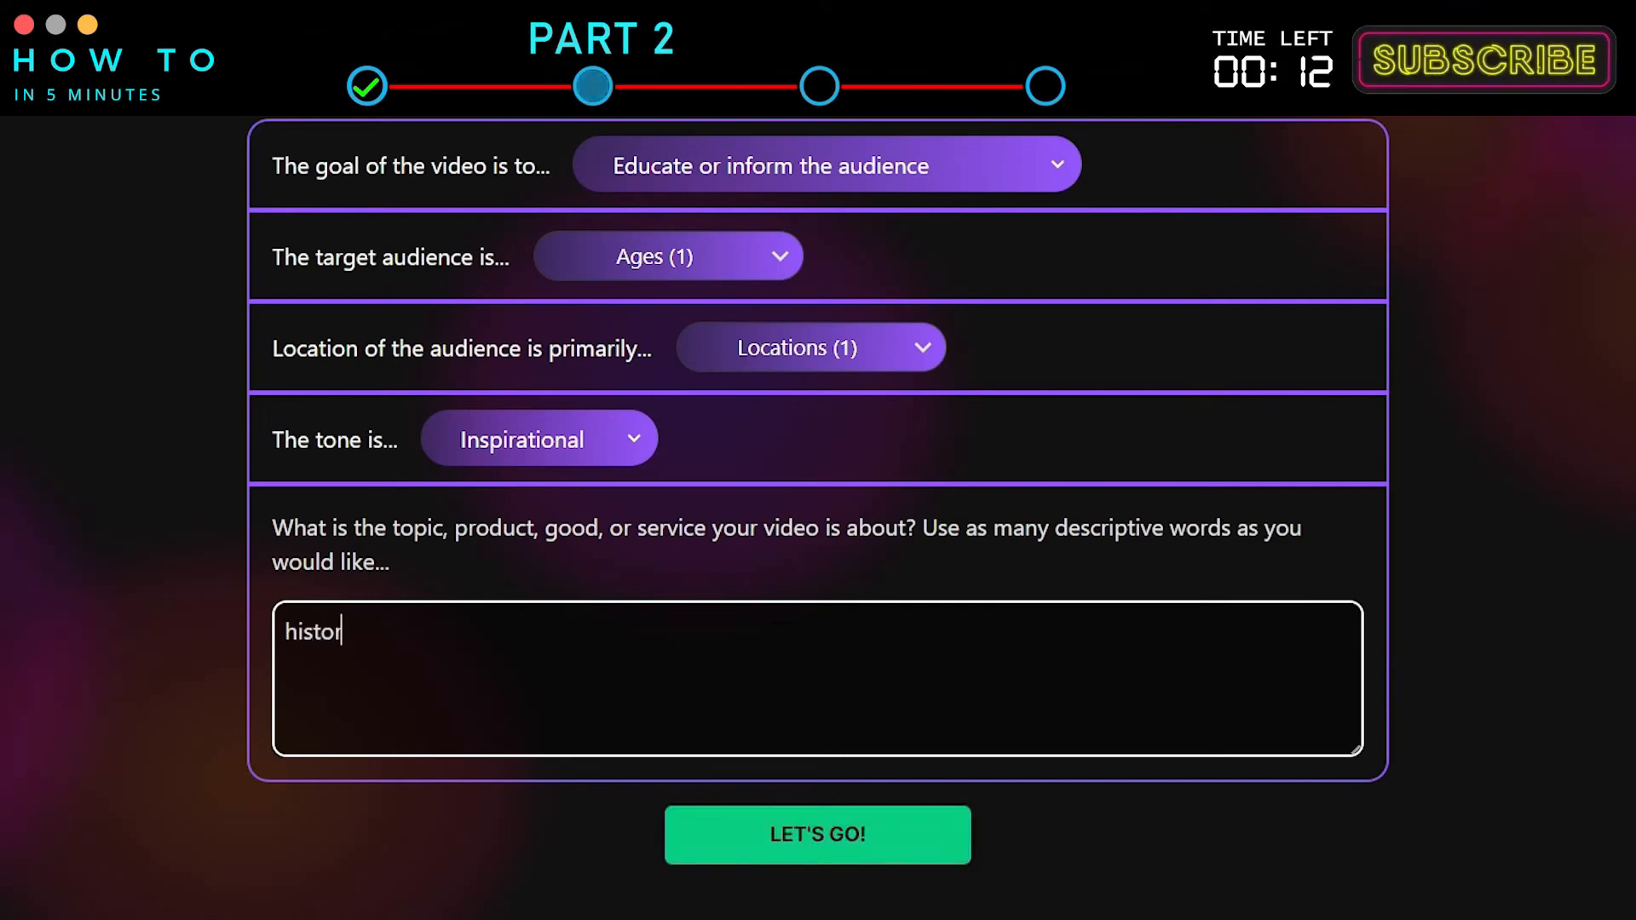
type("greece")
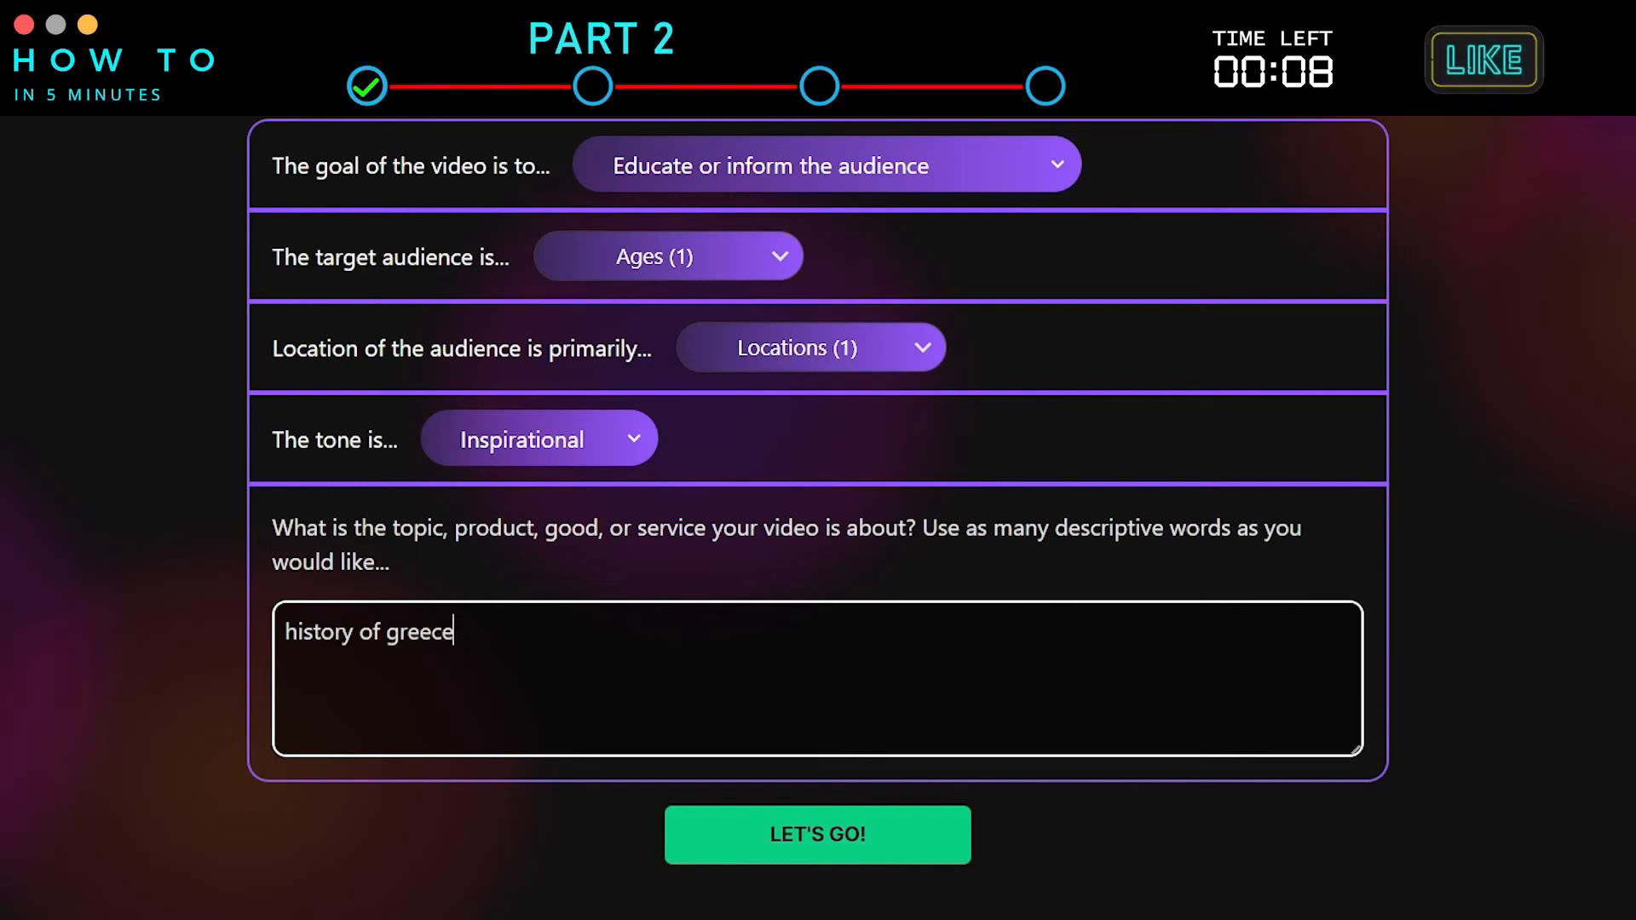
left_click(942, 845)
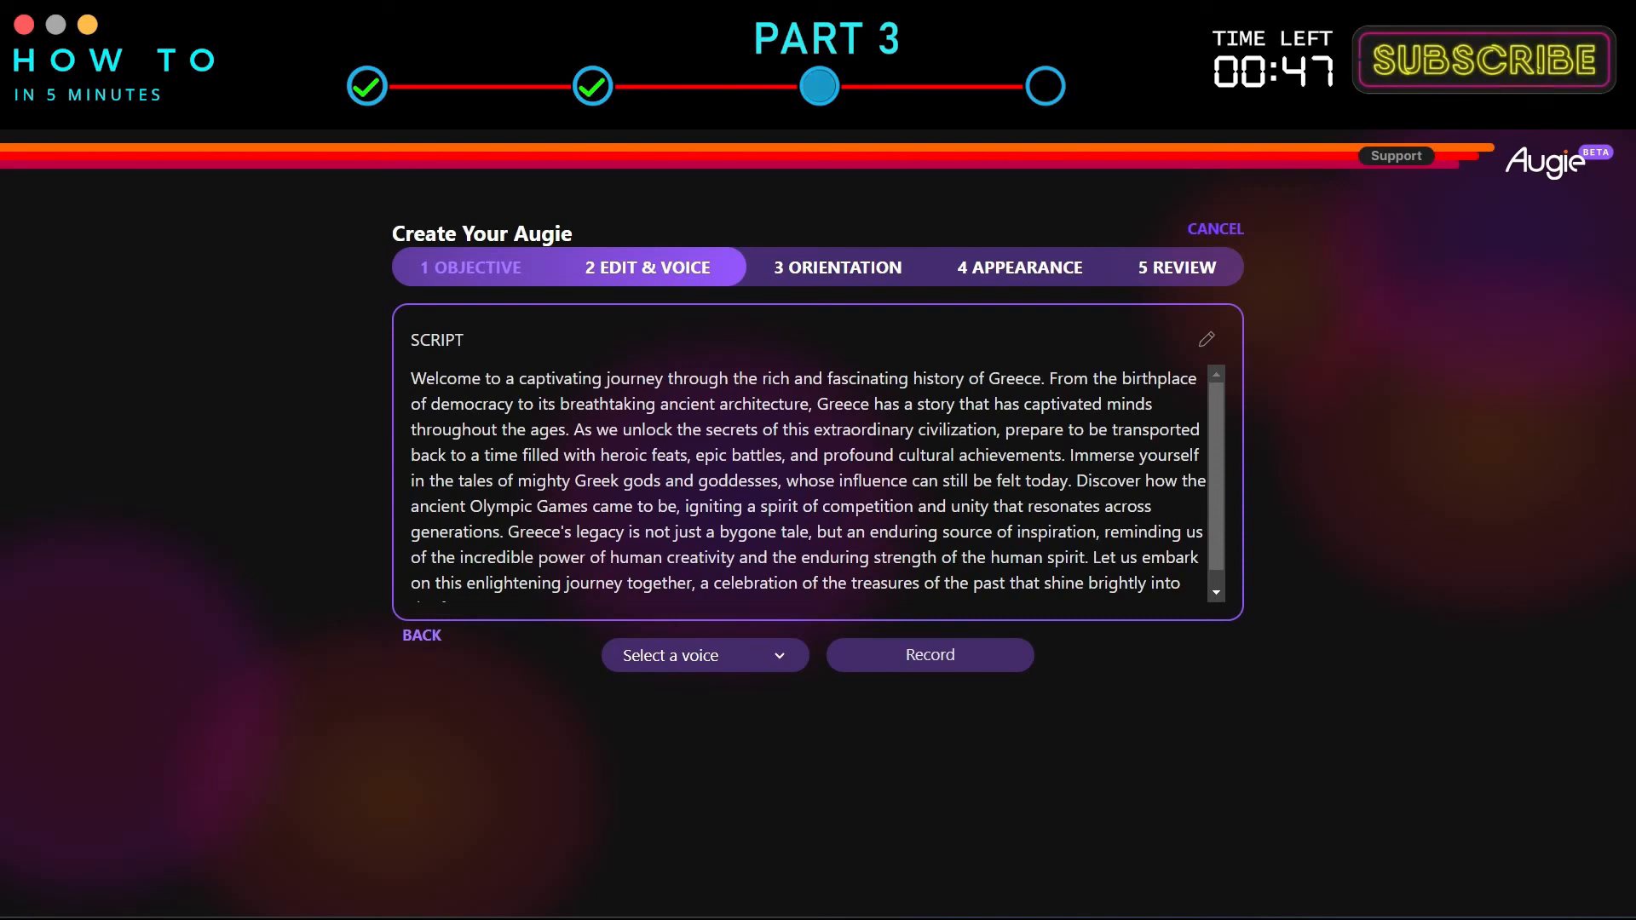
Go back to the objective step and regenerate the script.
scroll(1078, 577, "down", 1)
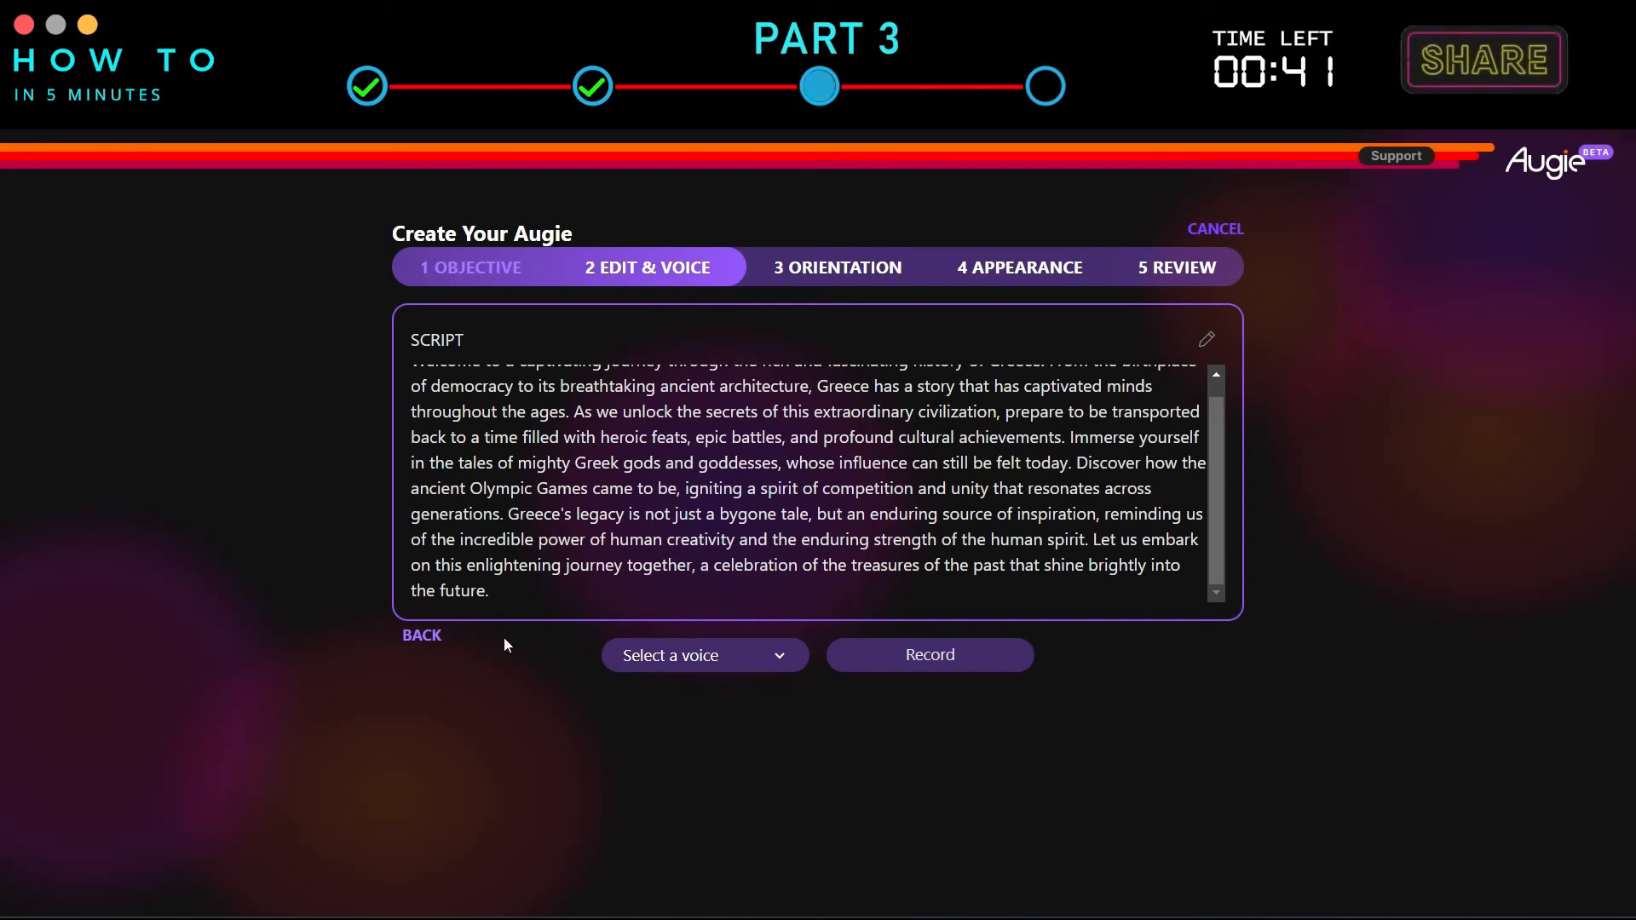
left_click(422, 636)
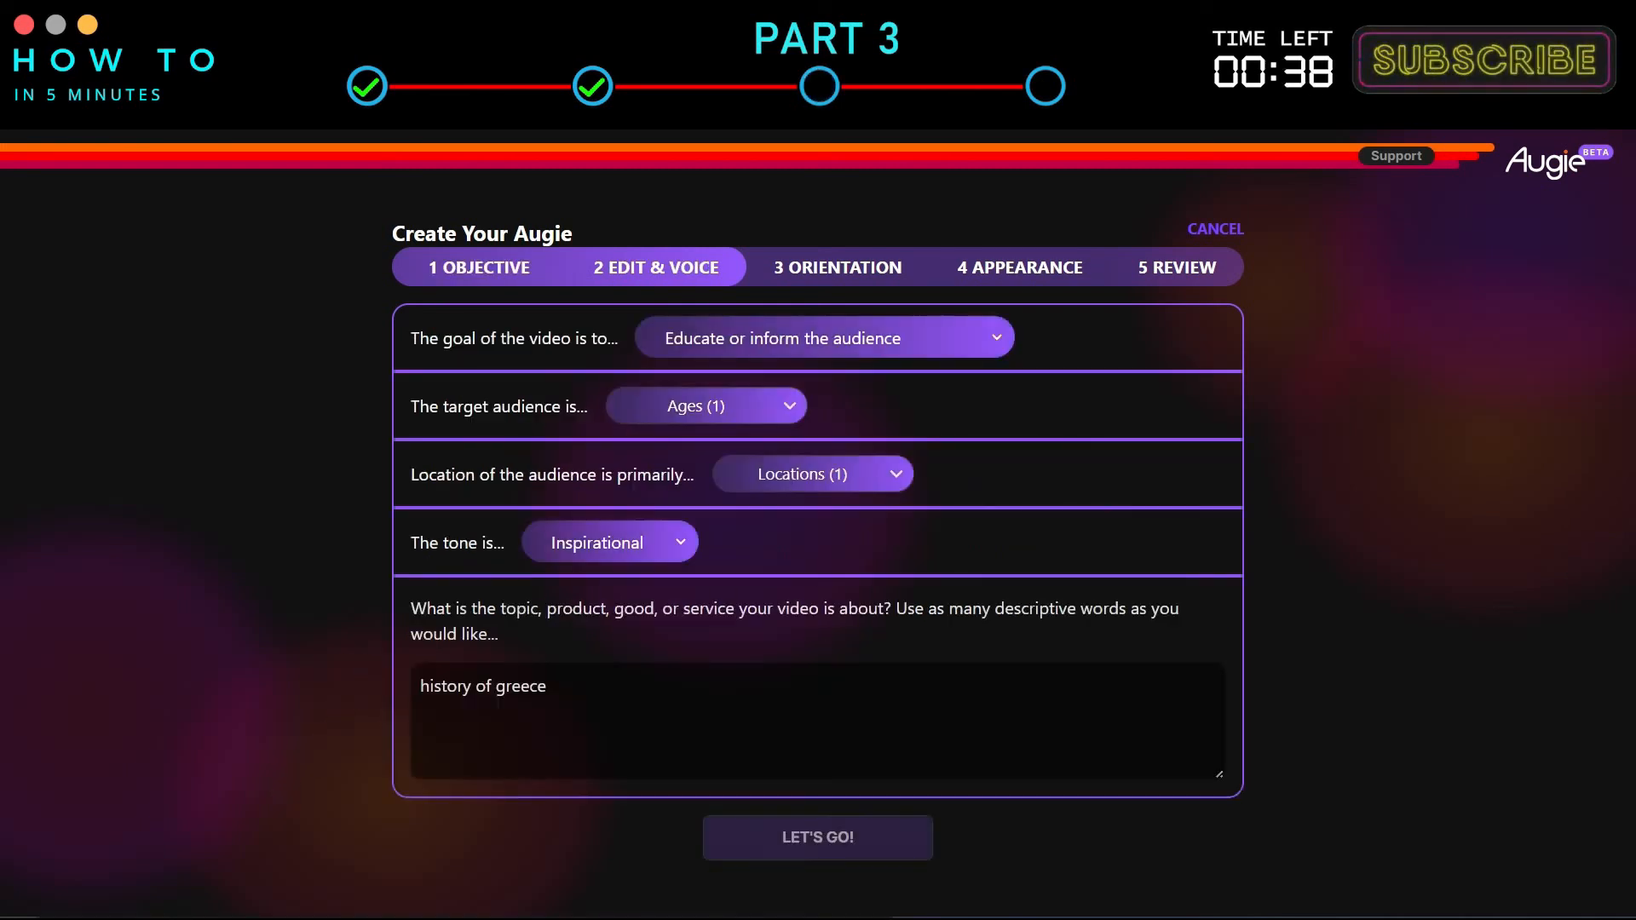
left_click(906, 845)
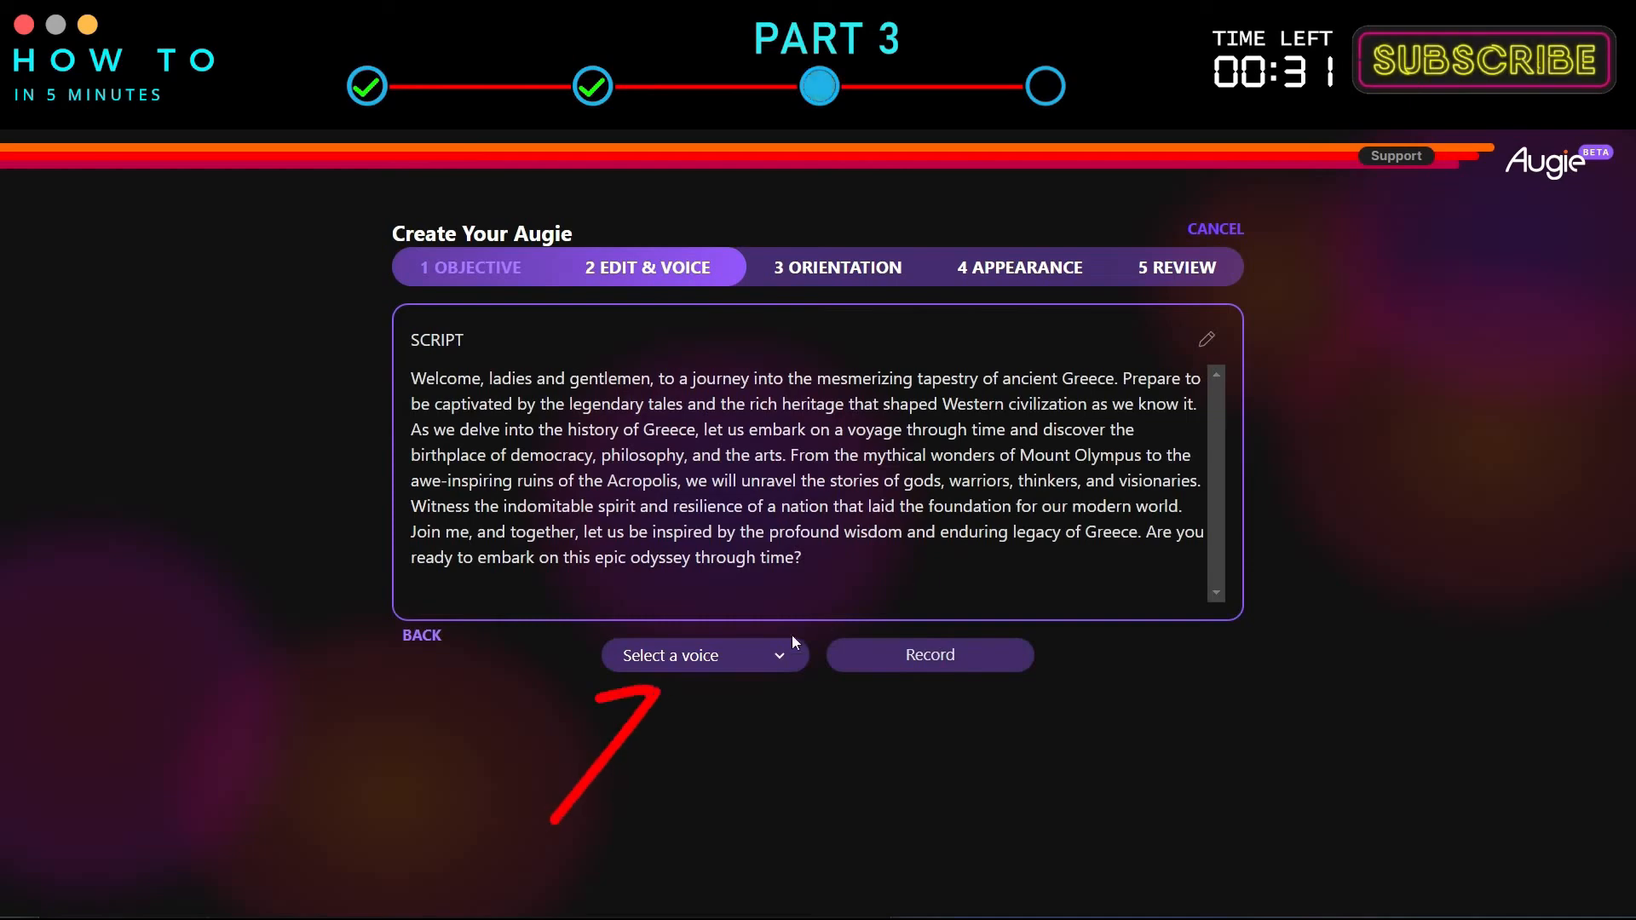
Select the Caroline [UK, Female, Adult] voice, then generate and play the narration preview.
left_click(779, 657)
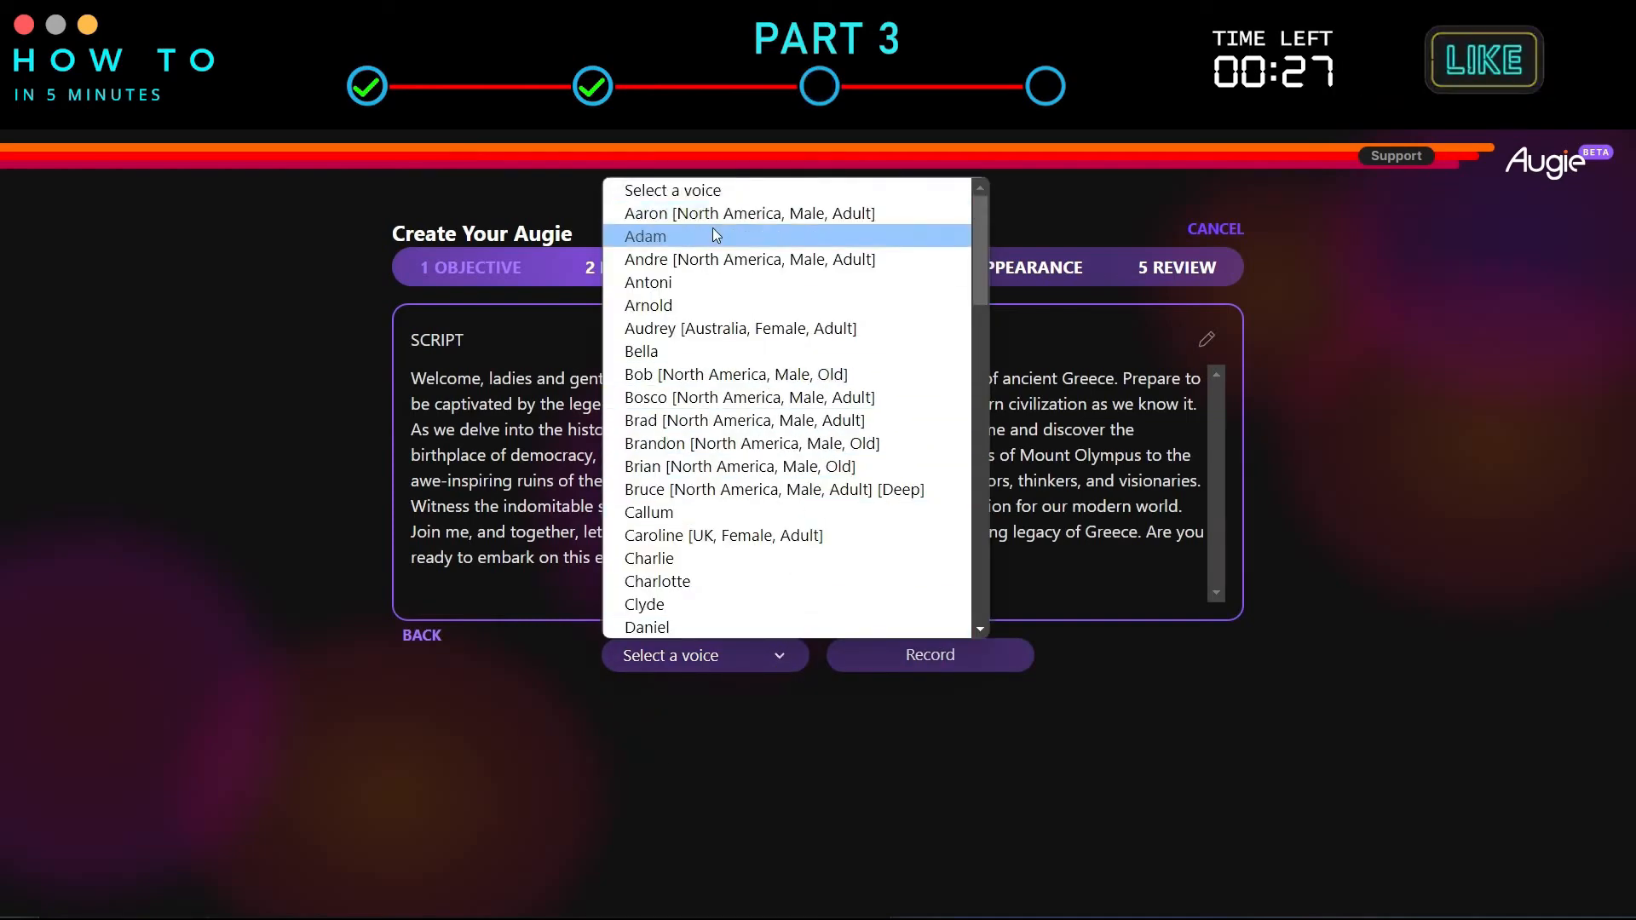
left_click(724, 535)
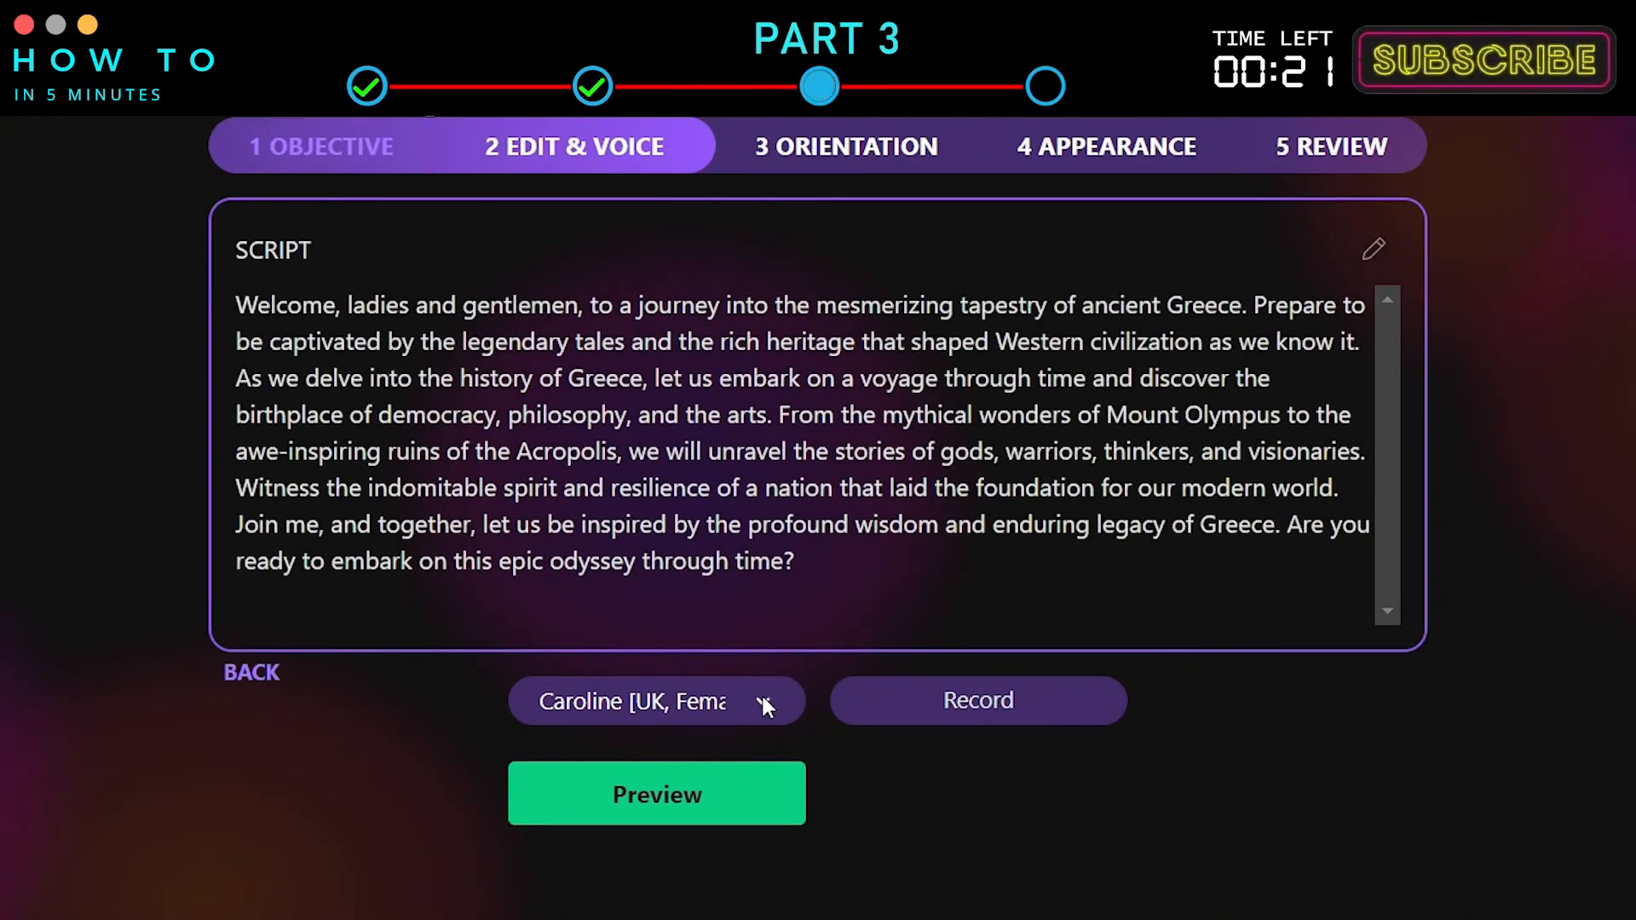
left_click(752, 796)
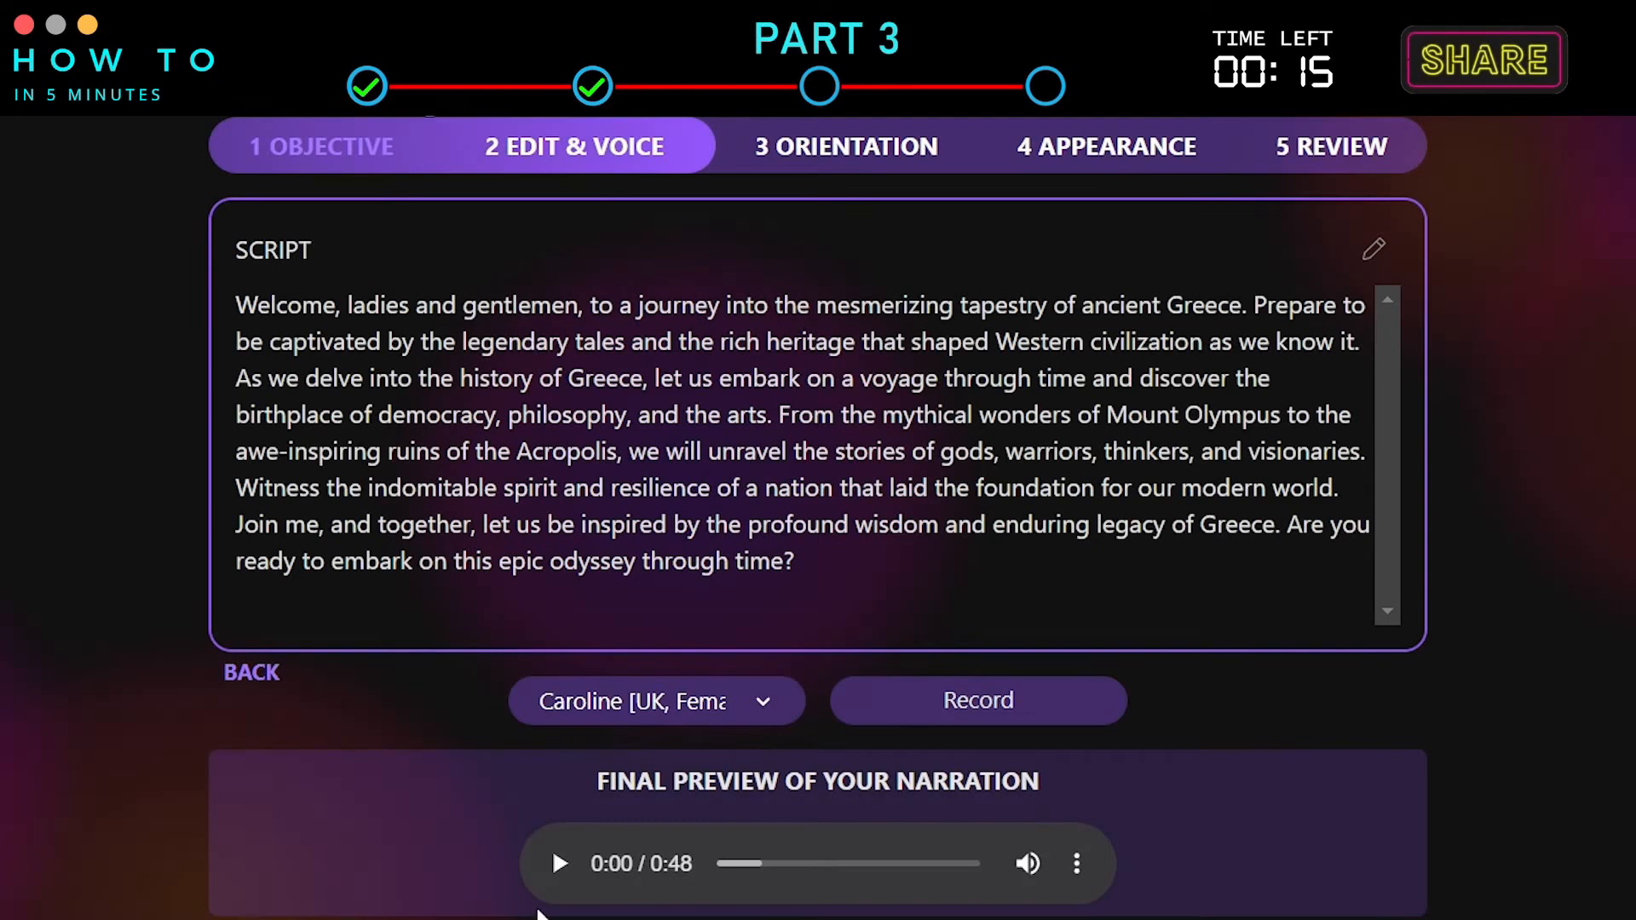
left_click(560, 864)
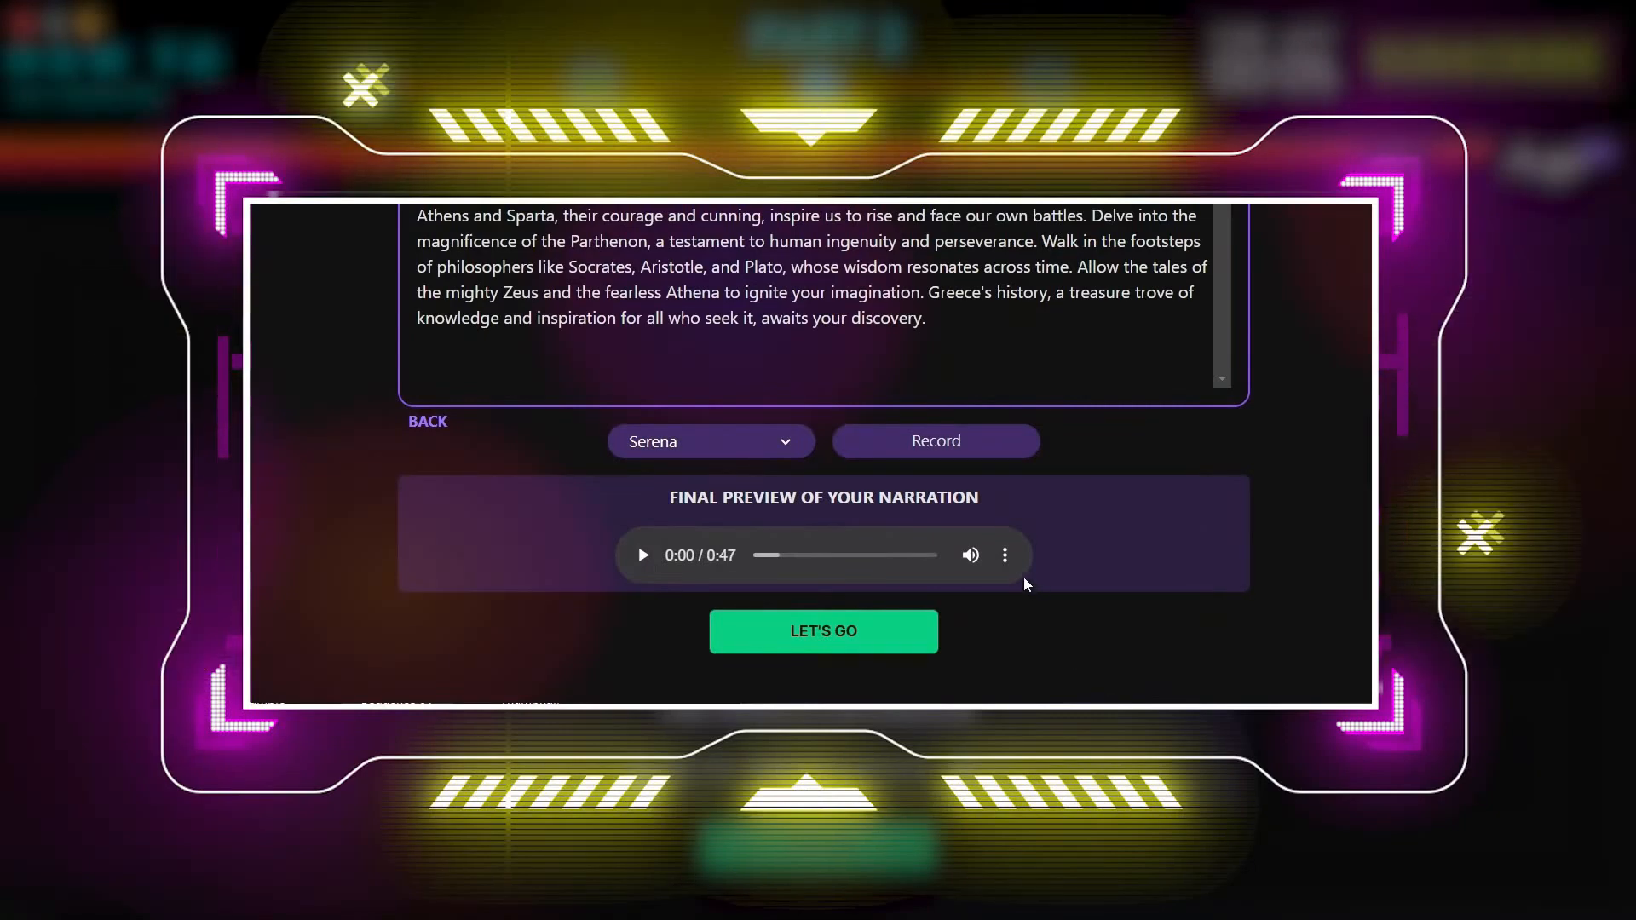
Download the narration audio and proceed to the orientation step.
left_click(1007, 559)
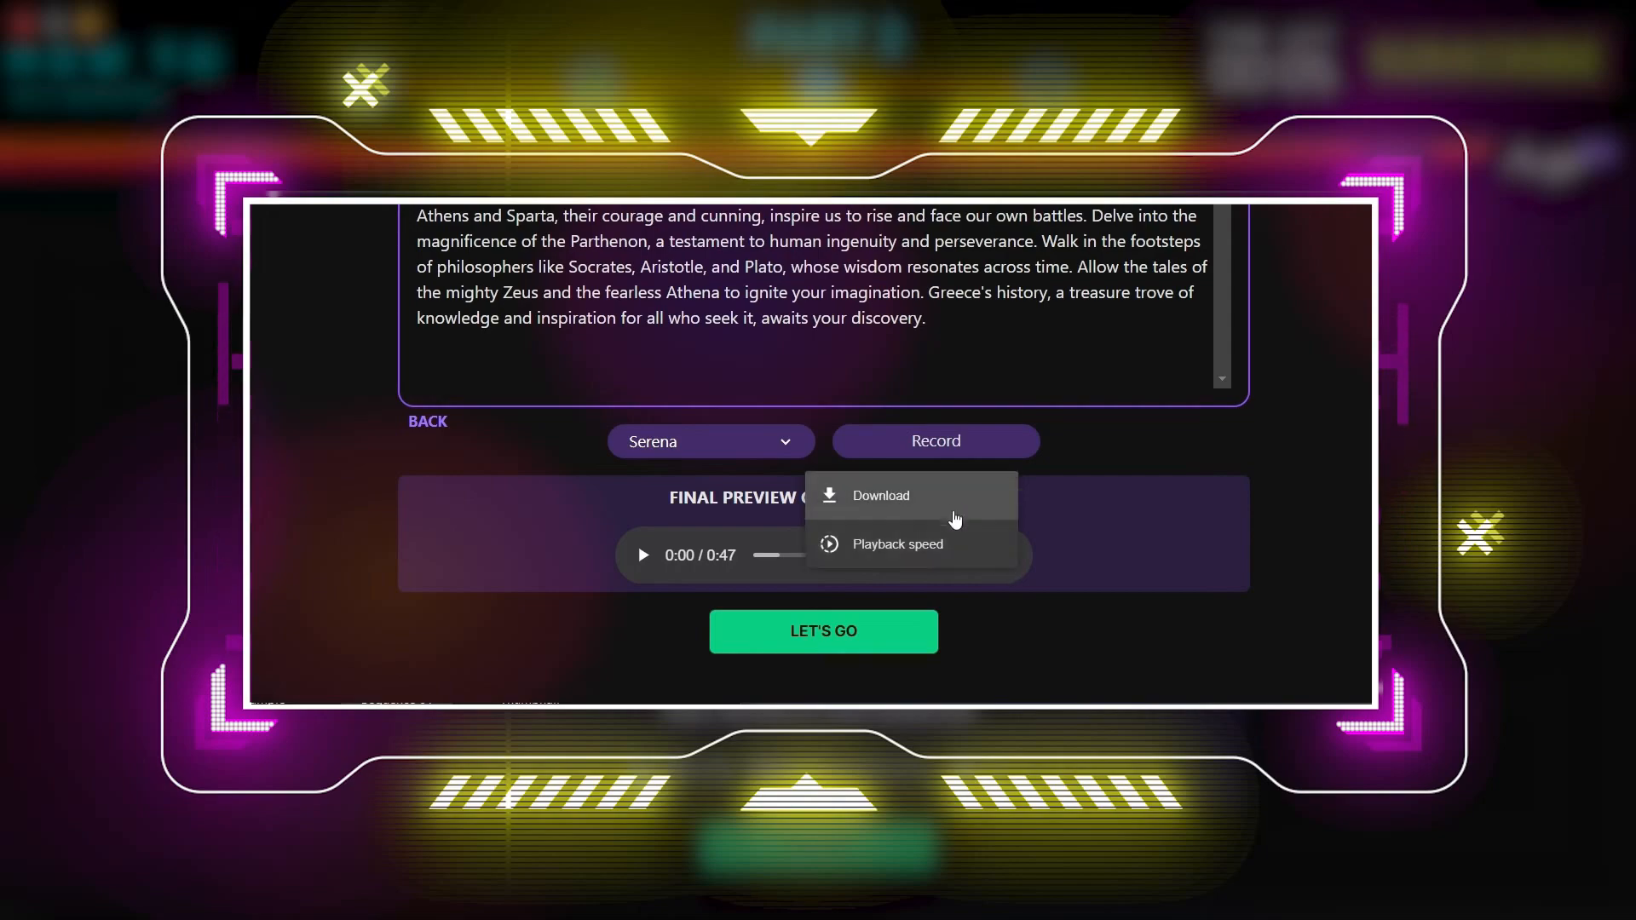
left_click(933, 504)
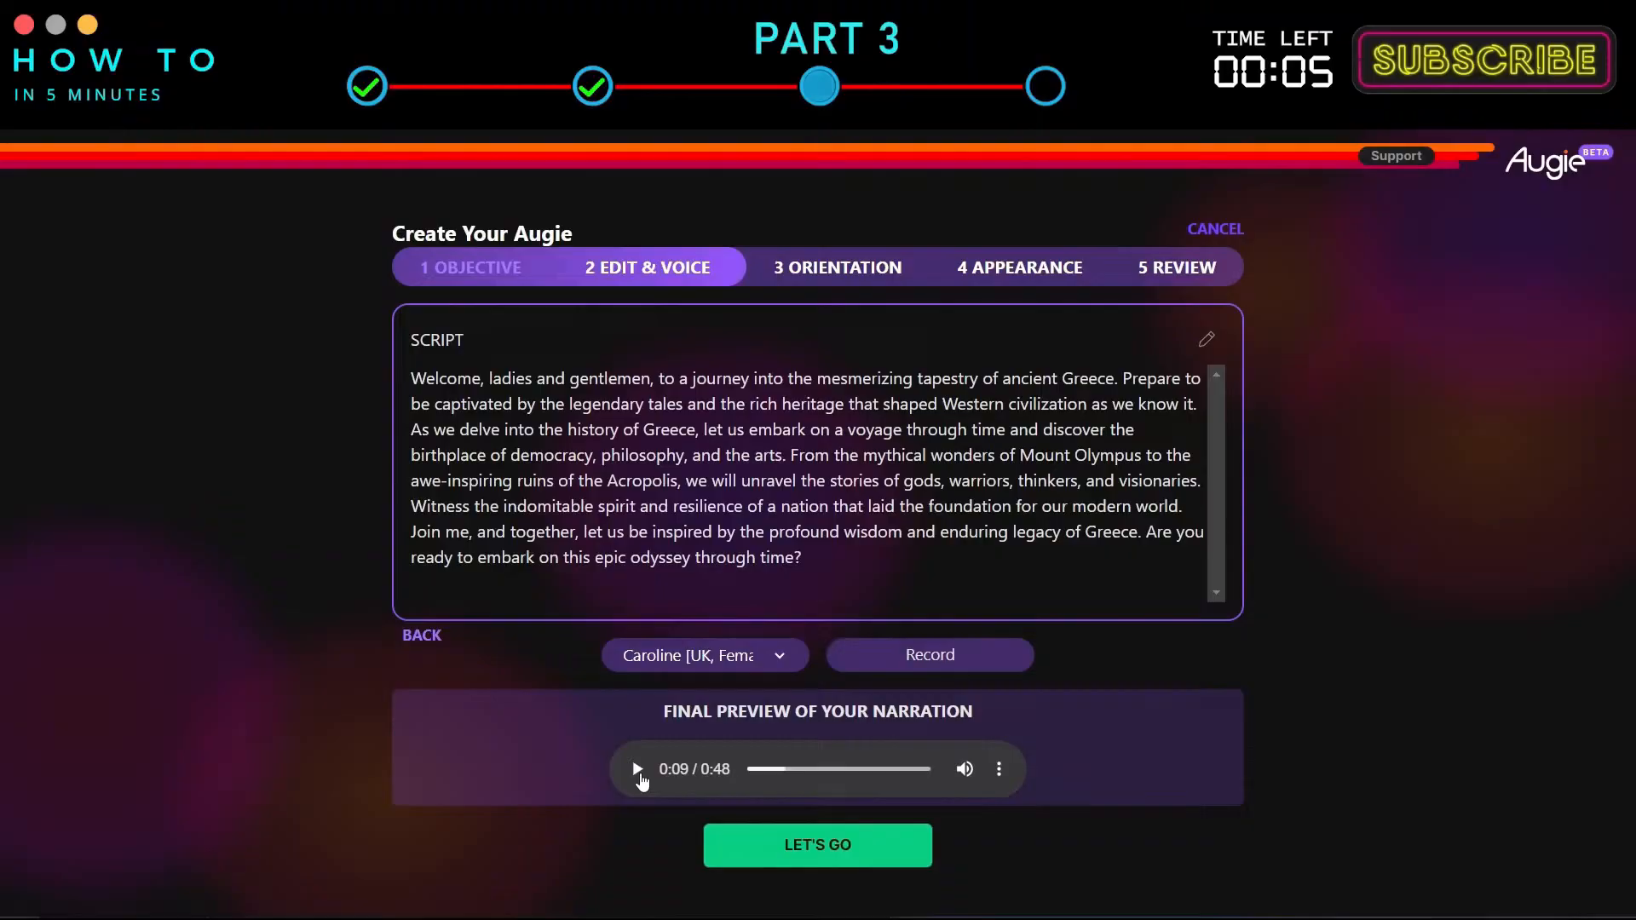
left_click(911, 847)
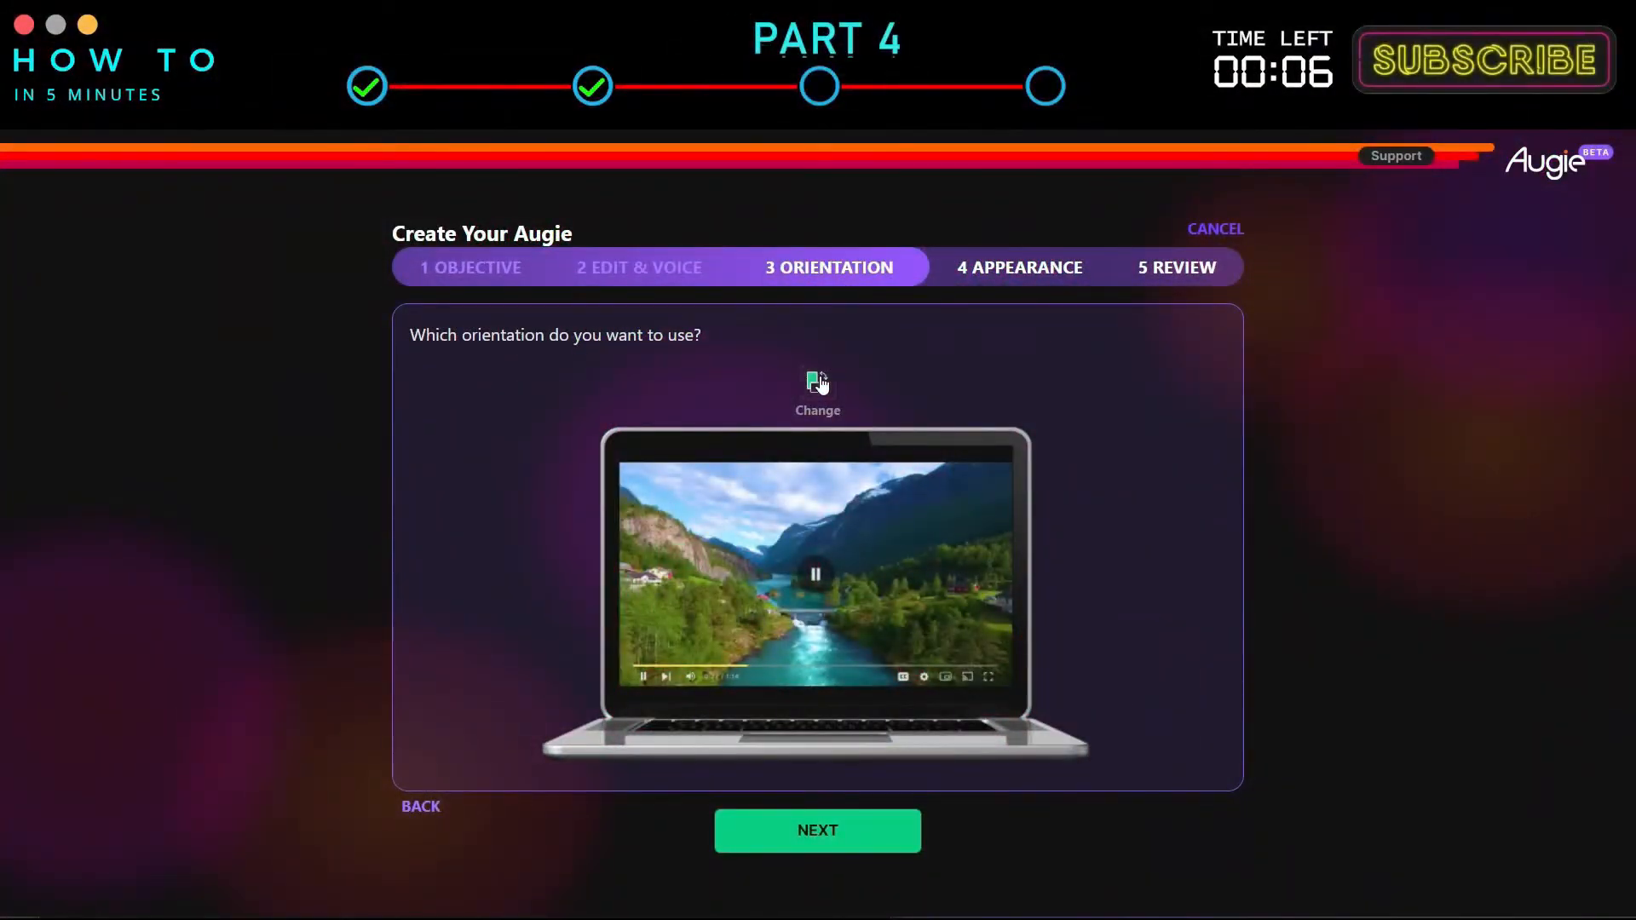
Switch the video orientation to portrait.
left_click(819, 382)
left_click(818, 383)
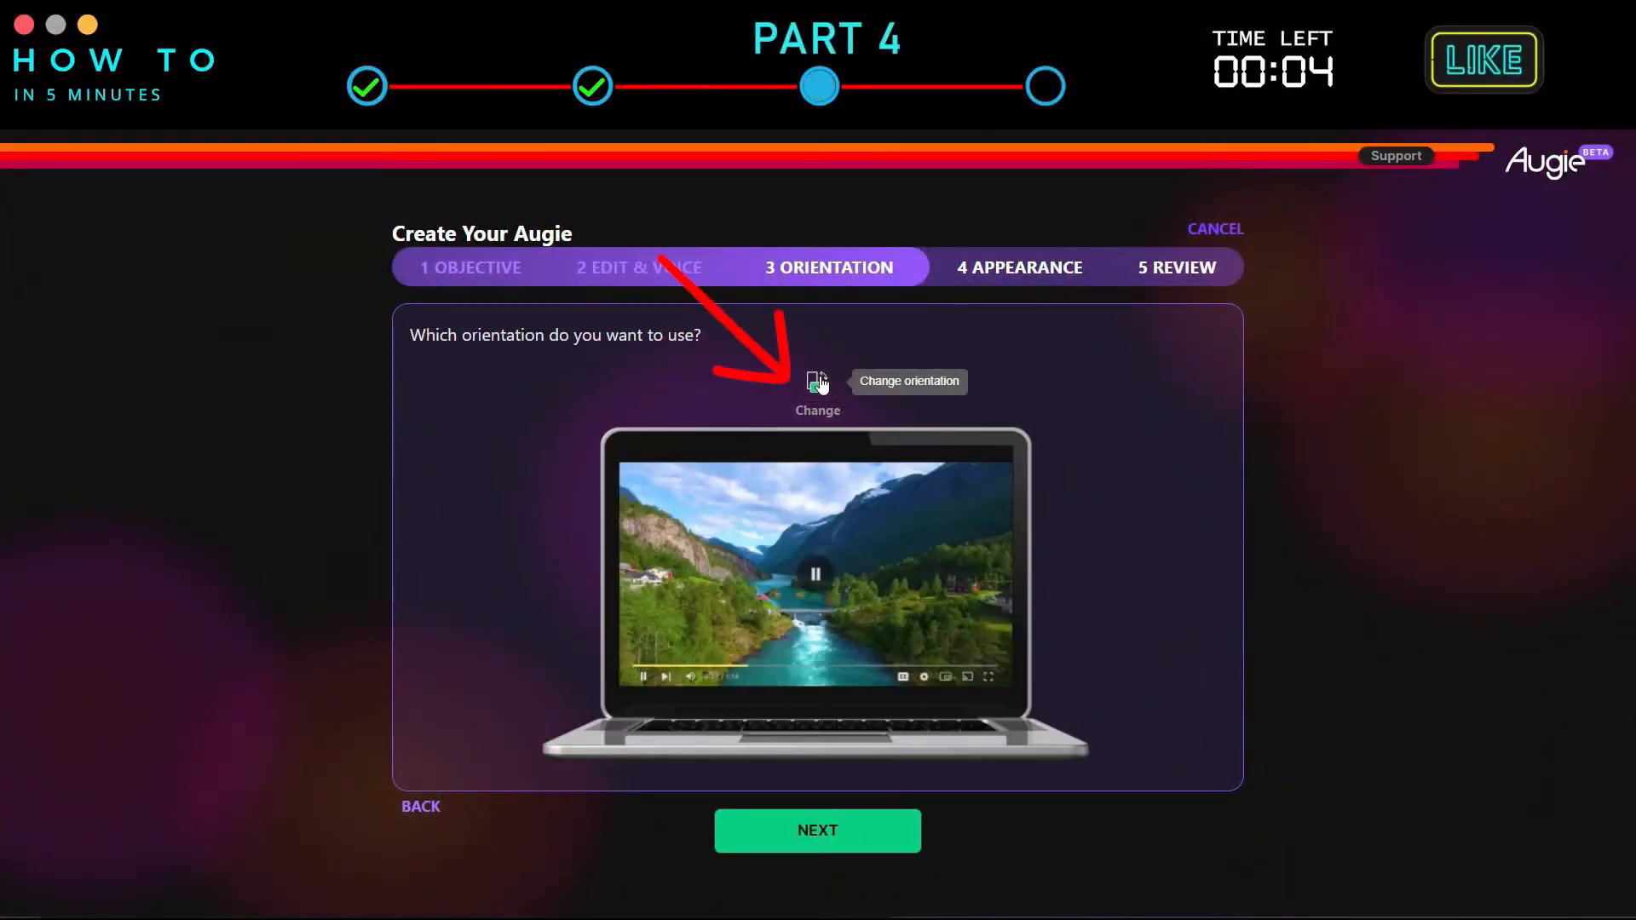
left_click(818, 382)
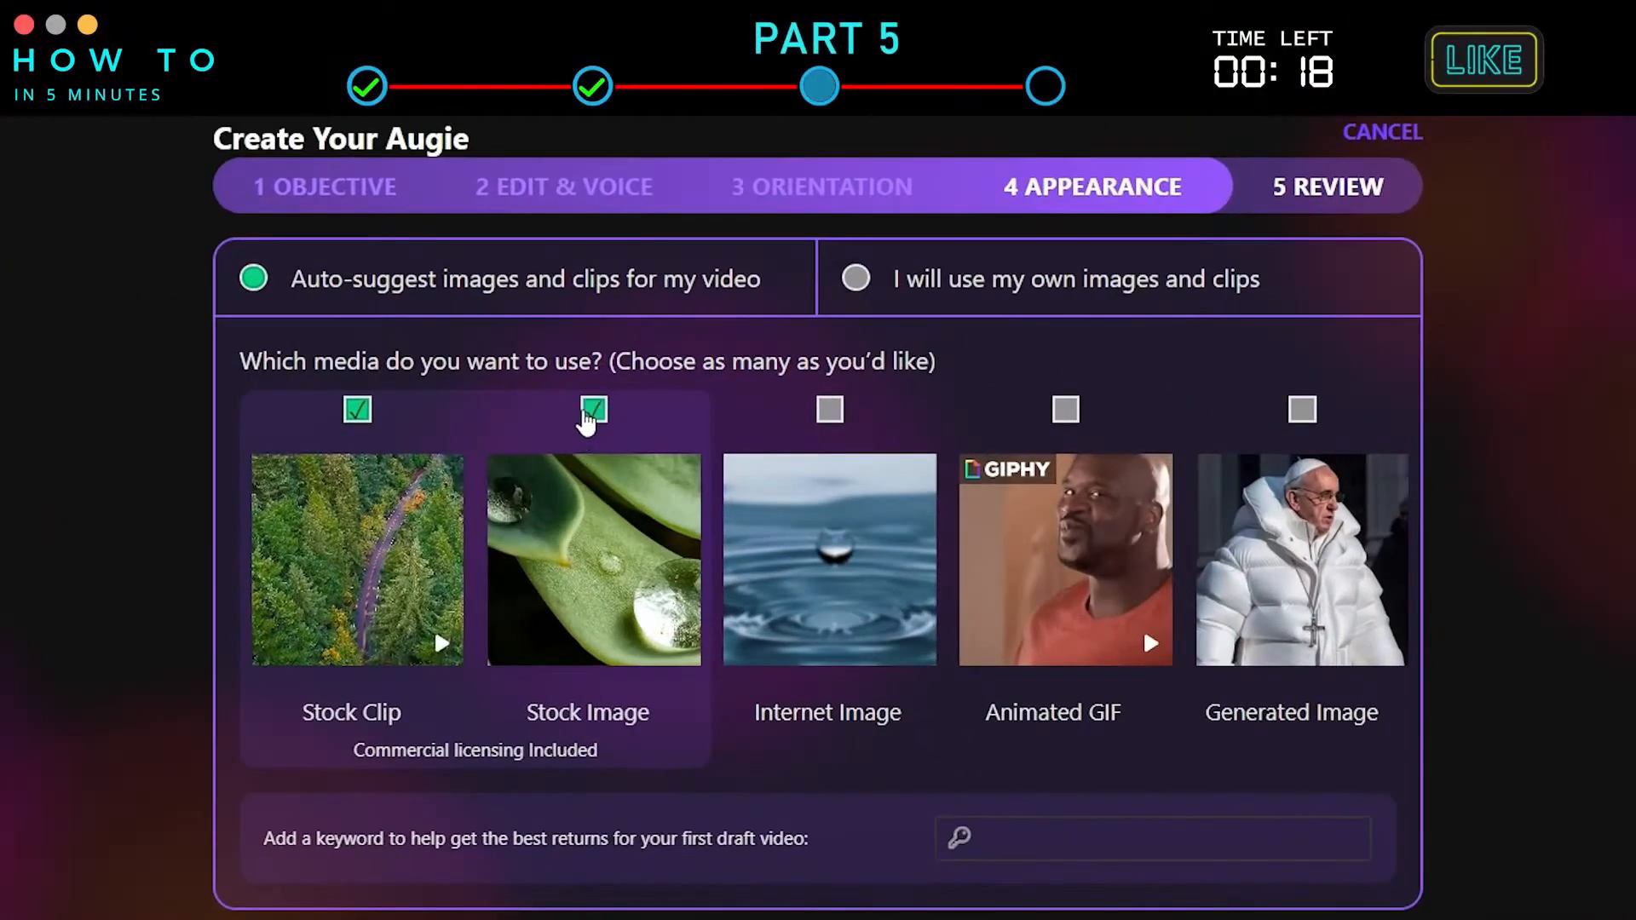
Add Generated Image to the auto-suggested Stock Clip and Stock Image media types and continue to review.
left_click(358, 412)
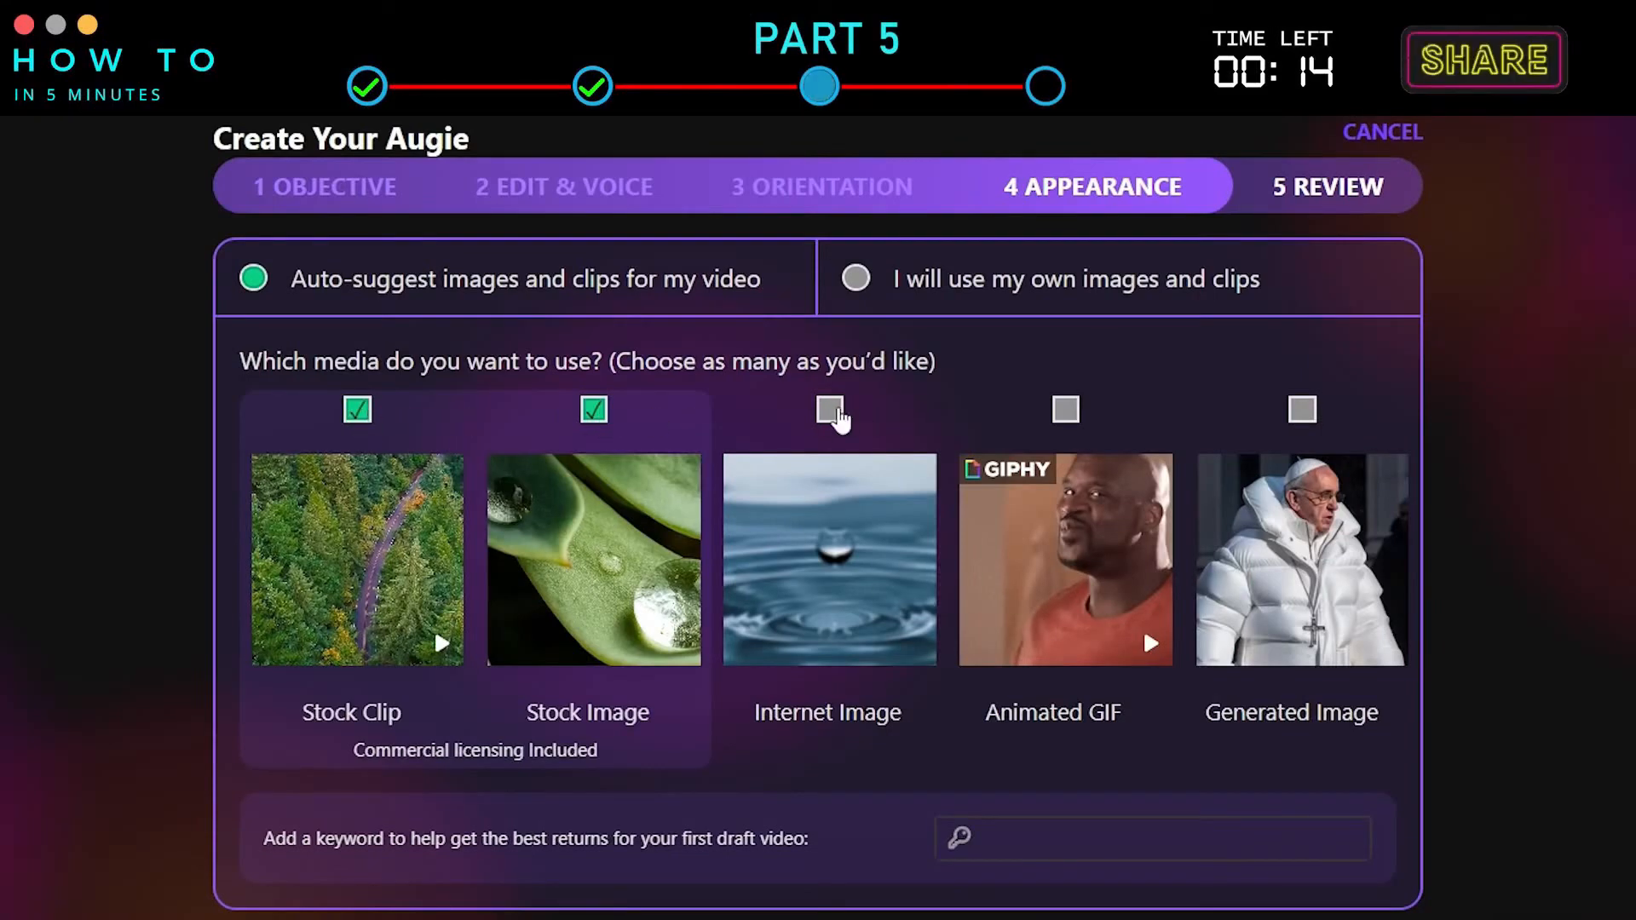
left_click(1311, 413)
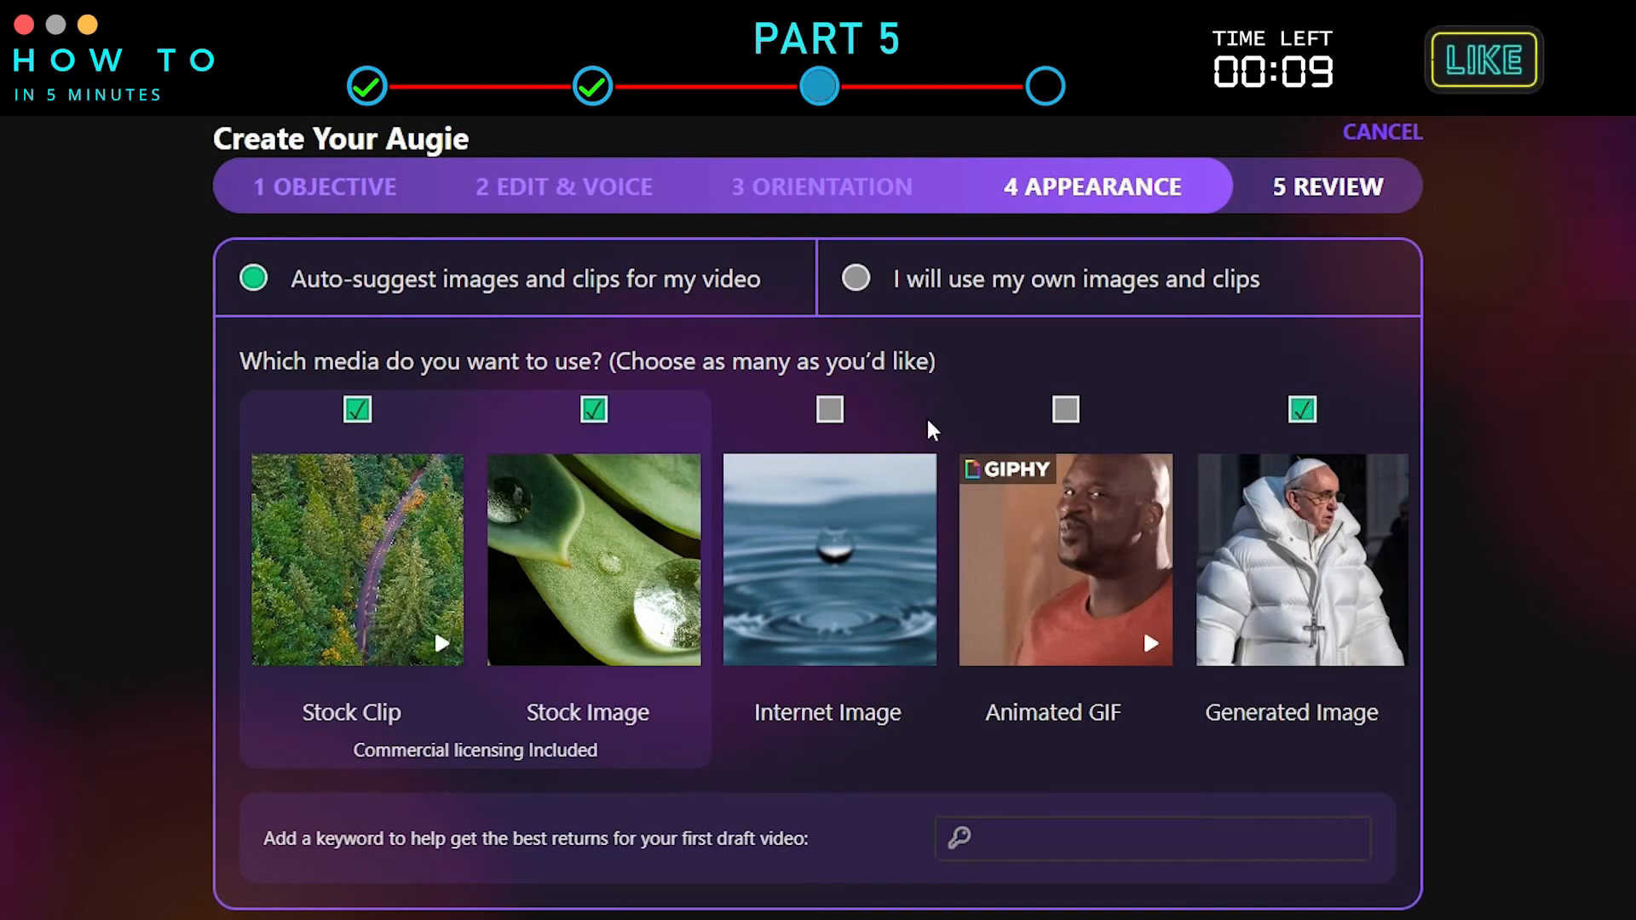
left_click(944, 288)
left_click(560, 286)
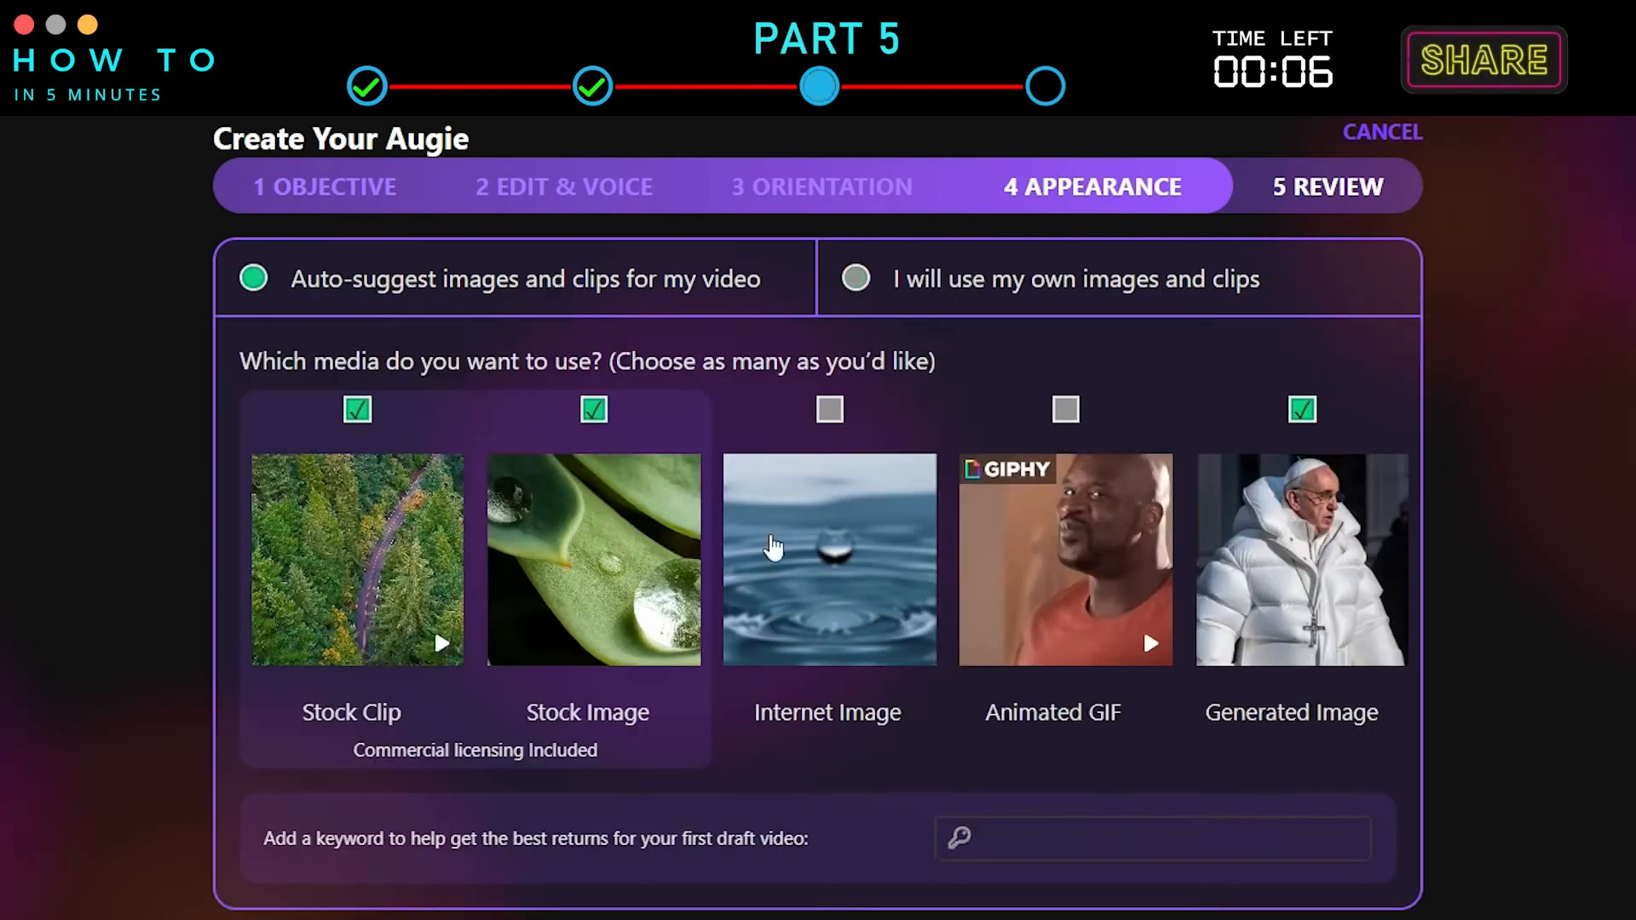
left_click(1215, 833)
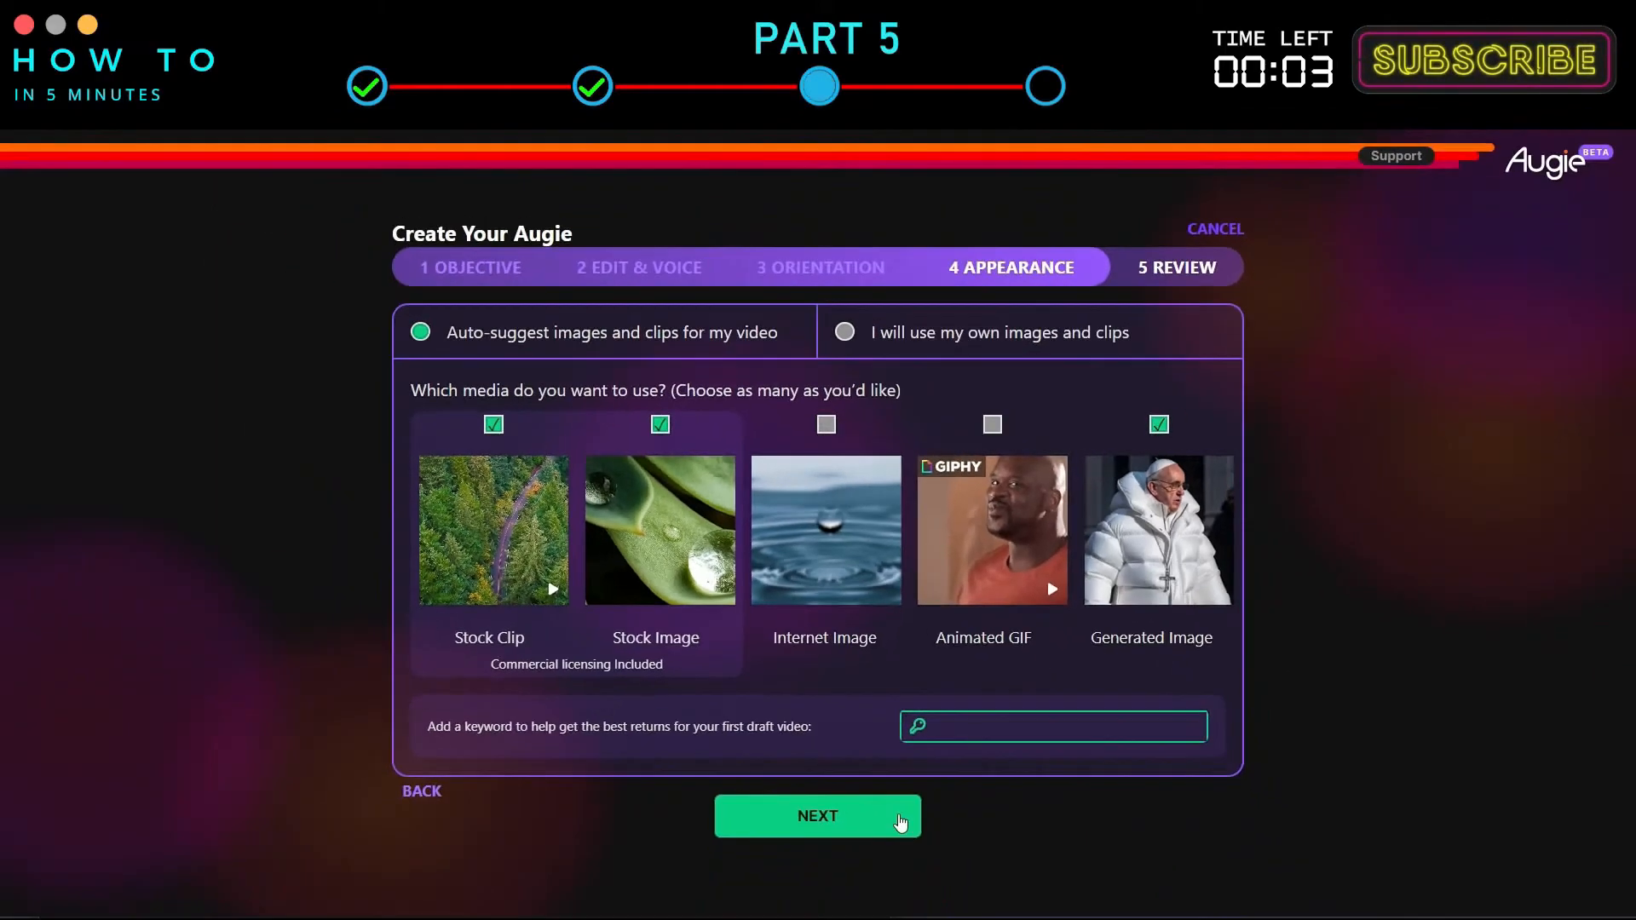
left_click(901, 823)
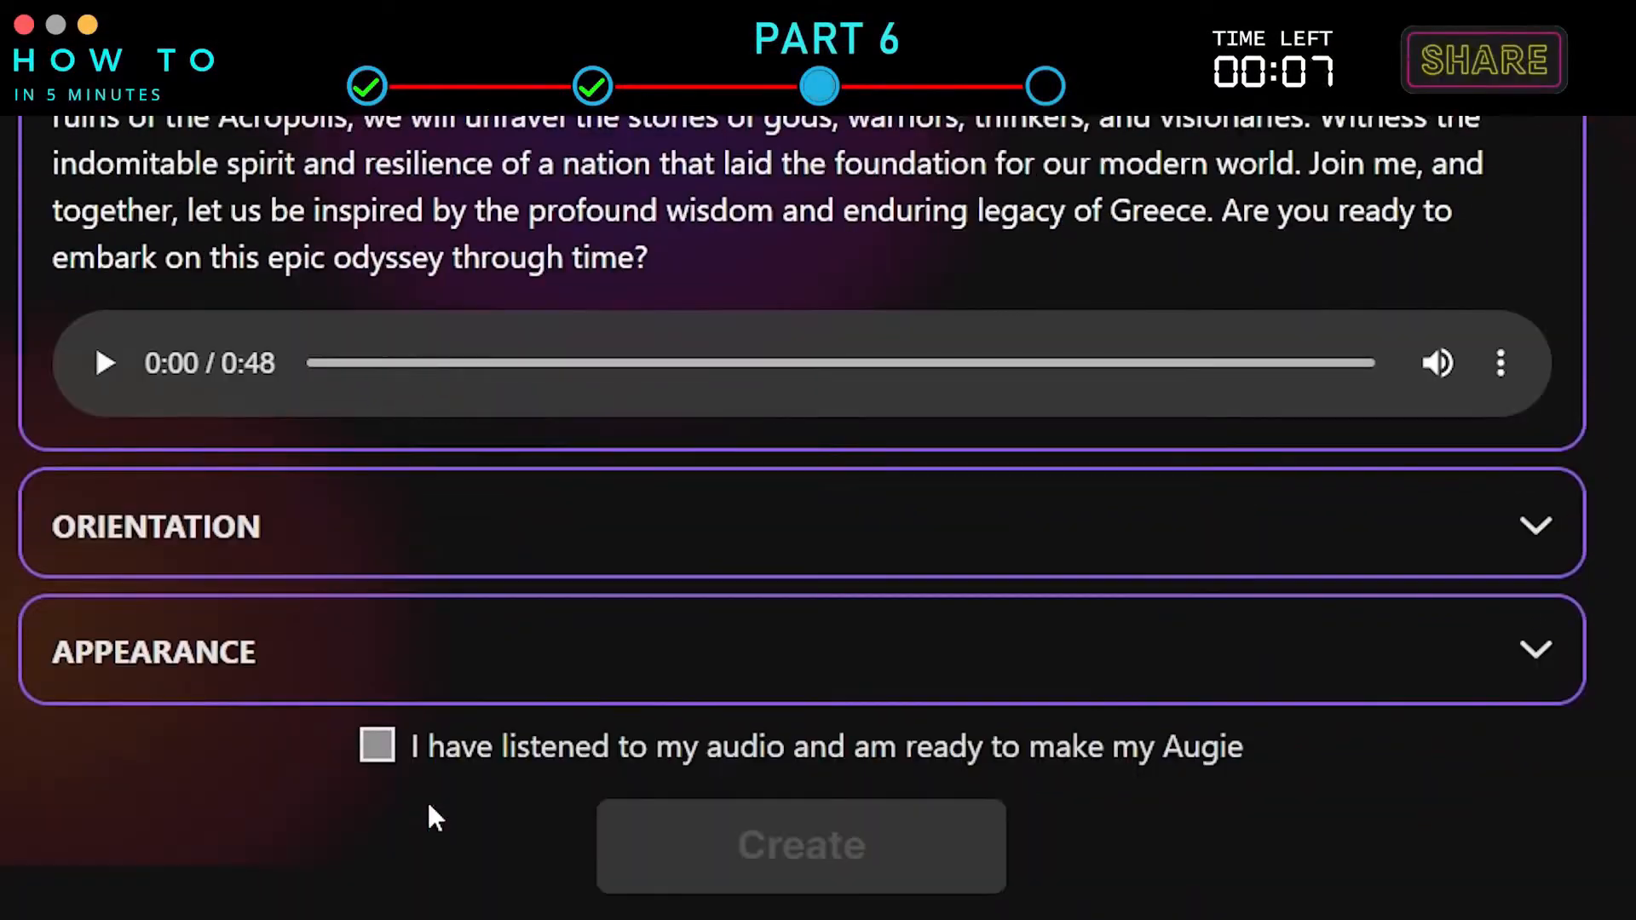
Confirm having listened to the audio and create the video.
left_click(379, 849)
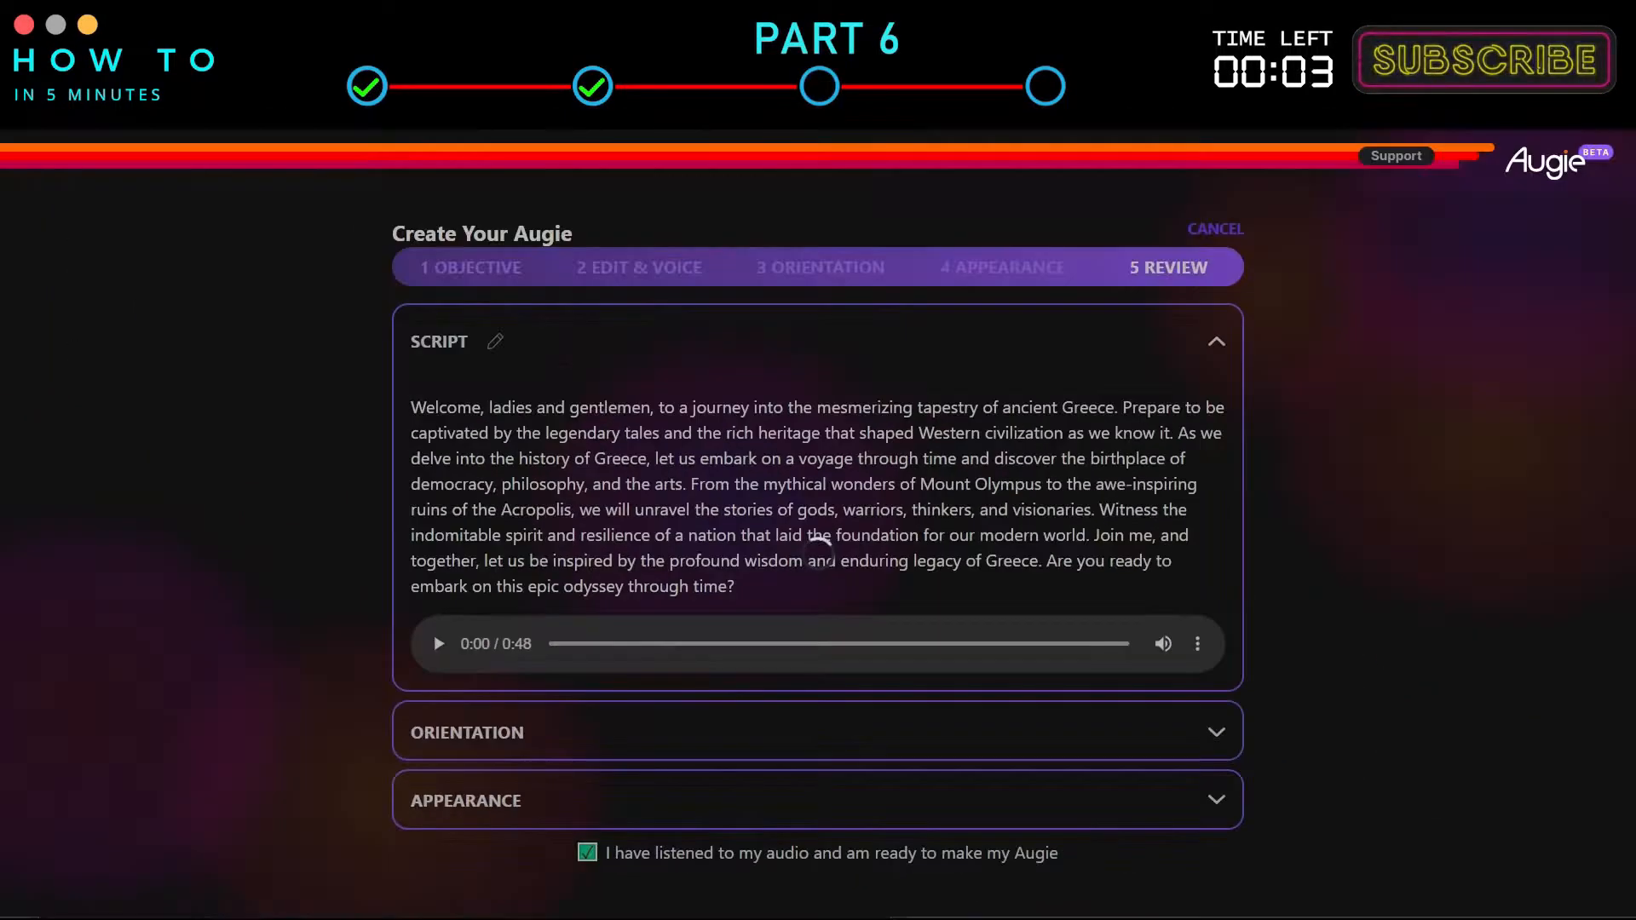
left_click(949, 852)
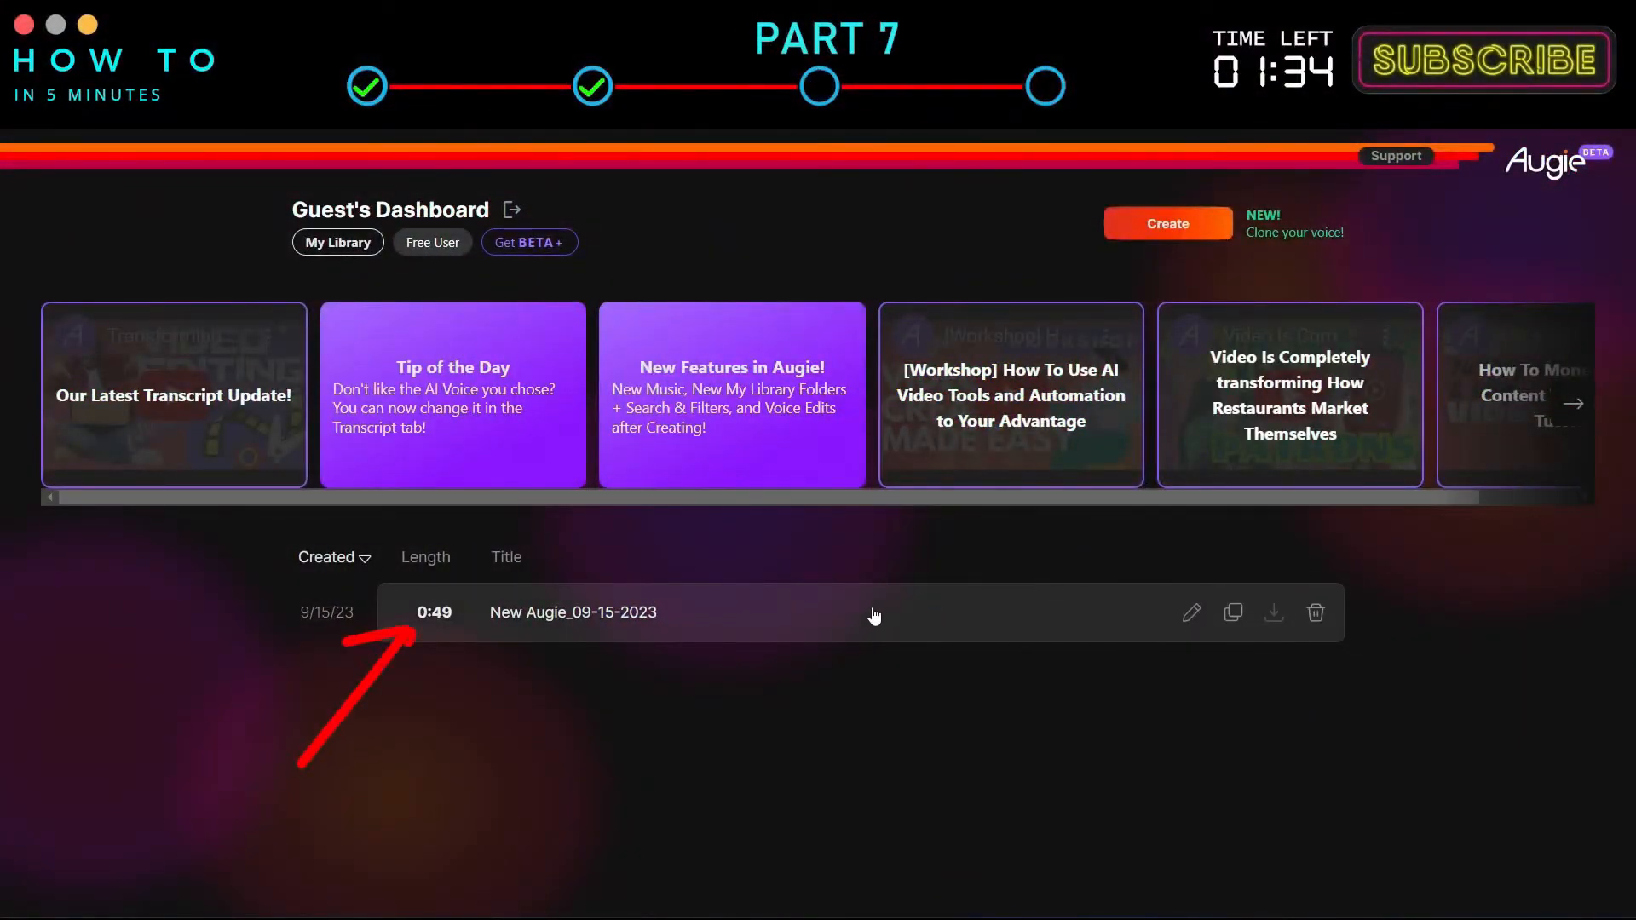
Open the new video from the library and browse through its timeline scenes.
left_click(873, 614)
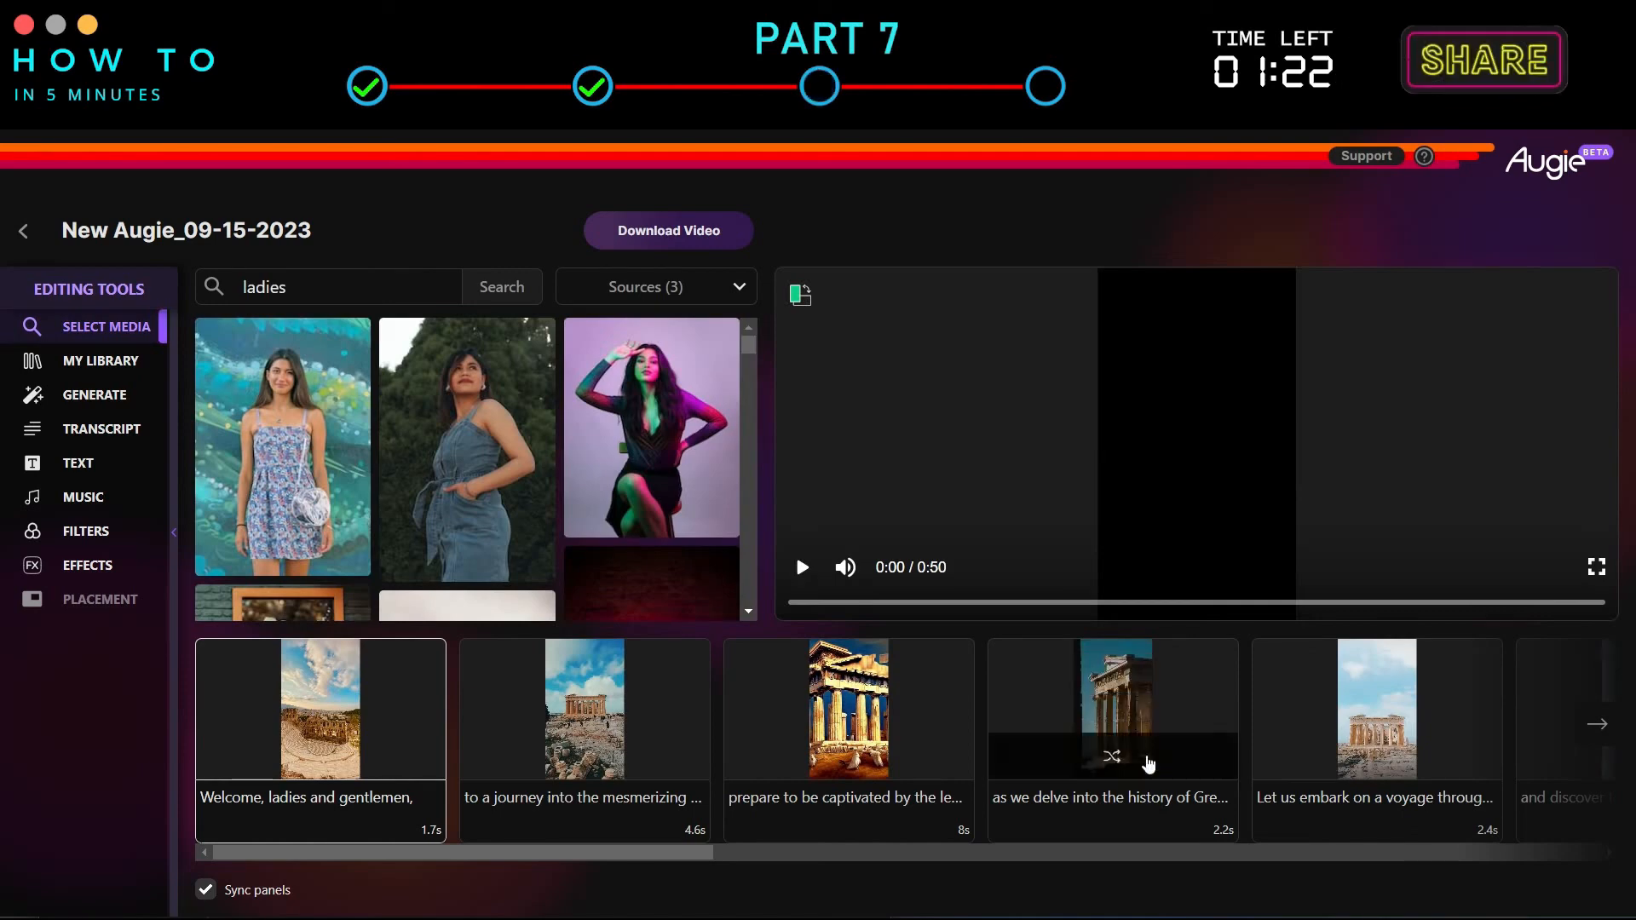
left_click(1599, 732)
left_click(1602, 730)
left_click(1607, 727)
left_click(204, 730)
left_click(202, 732)
left_click(202, 733)
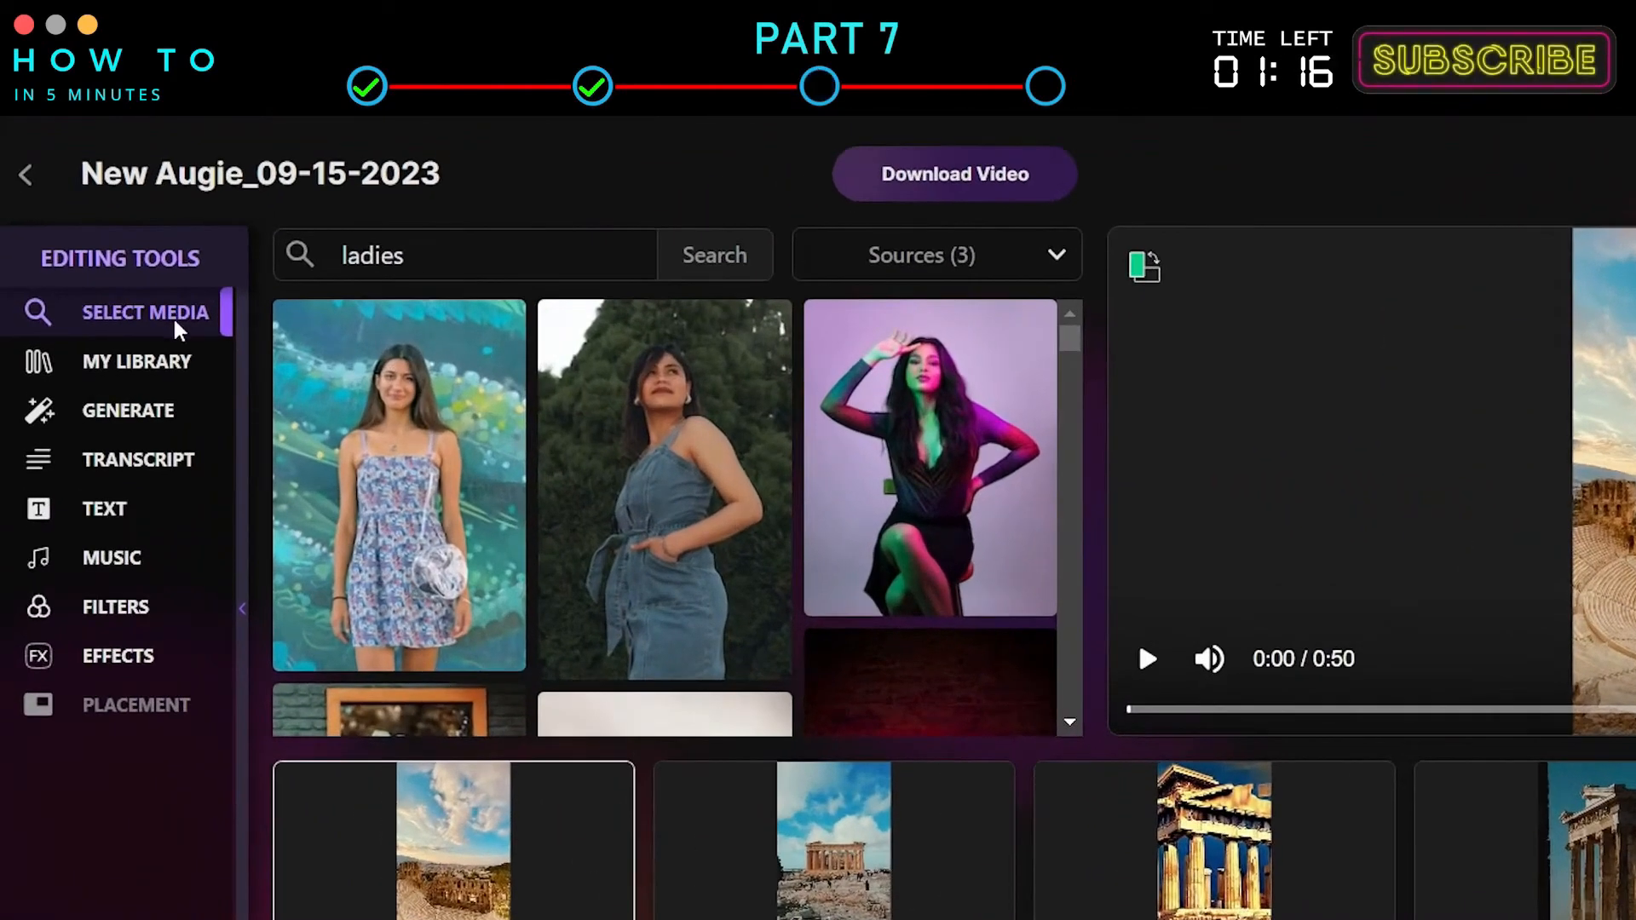
Add Bing Search and Generated Image to the media sources, keeping Stock Photos, Stock Clips and portrait only.
left_click(1048, 256)
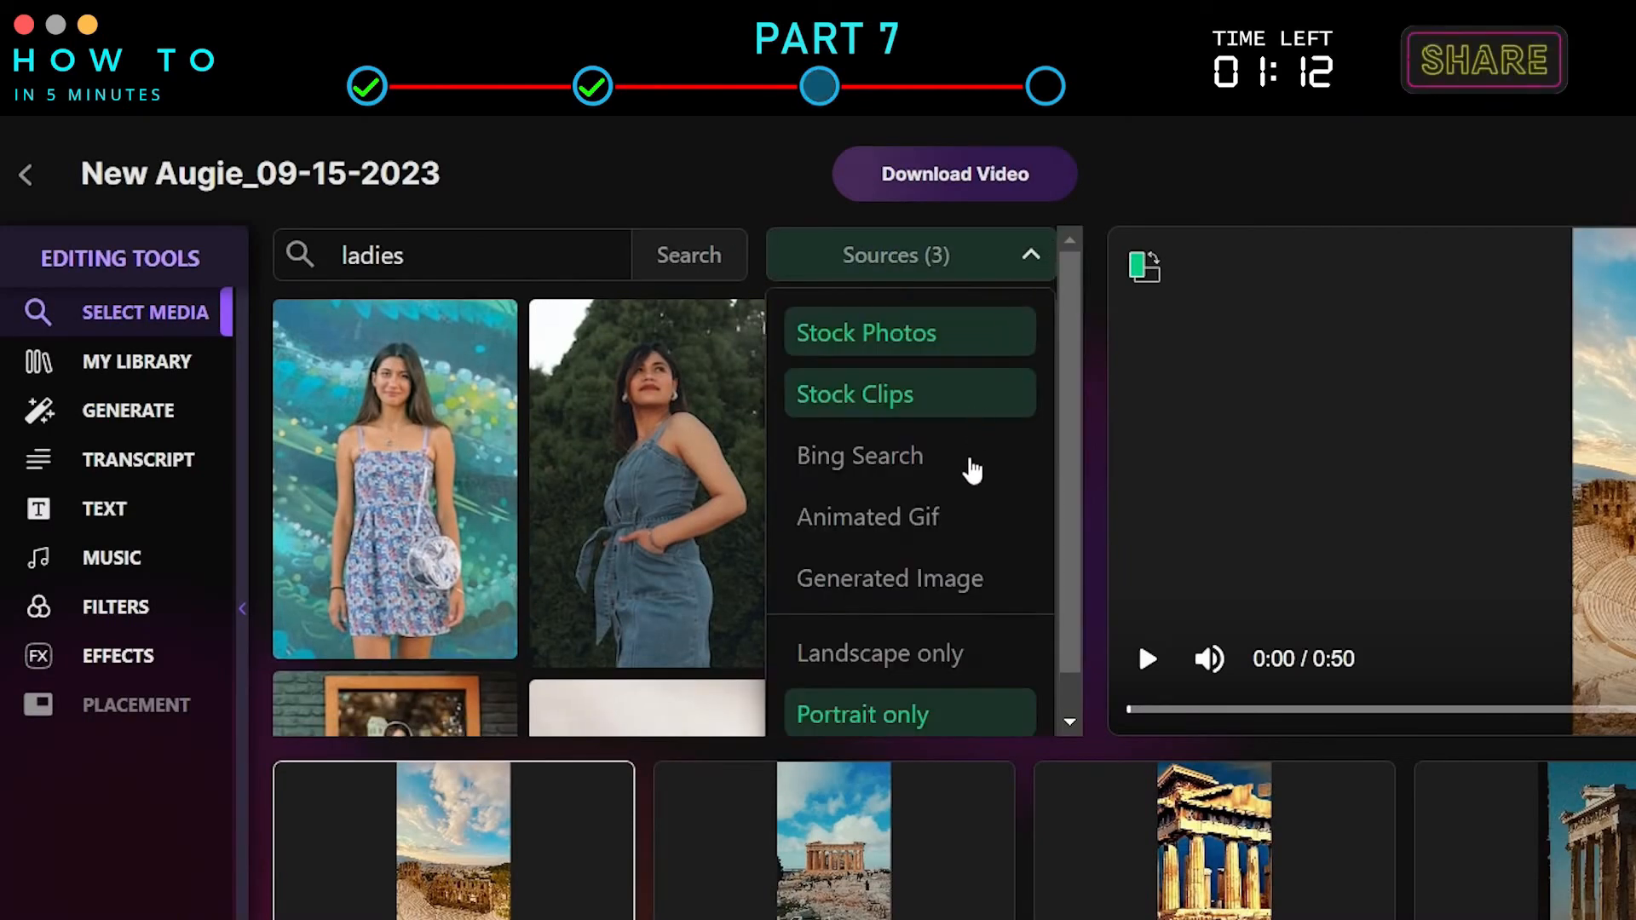
left_click(844, 457)
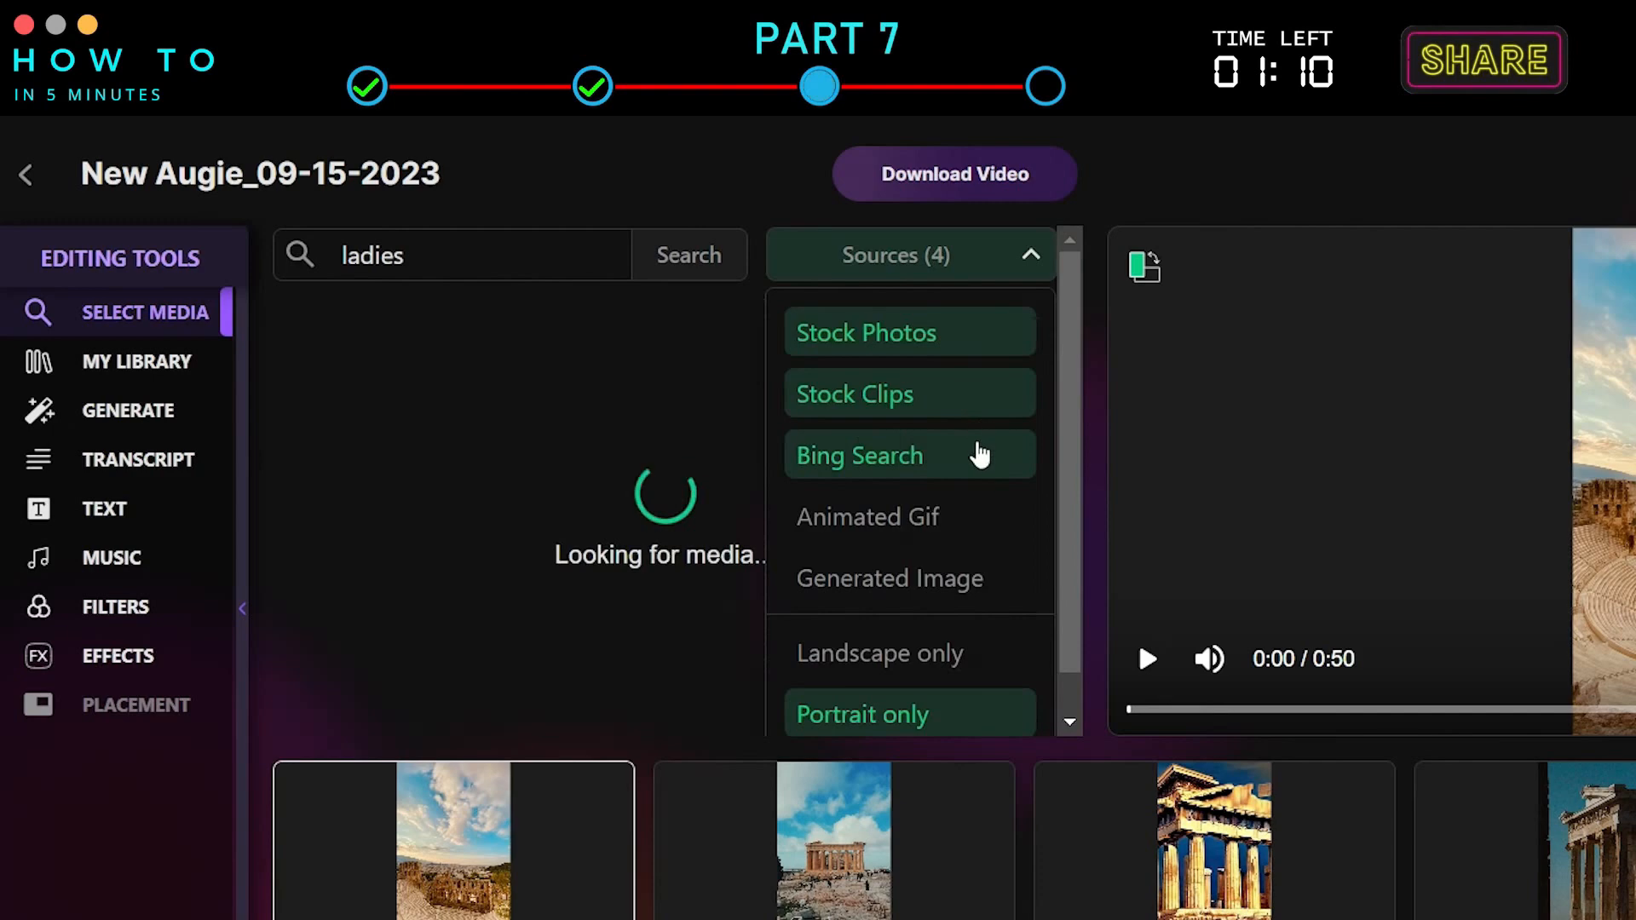
left_click(956, 585)
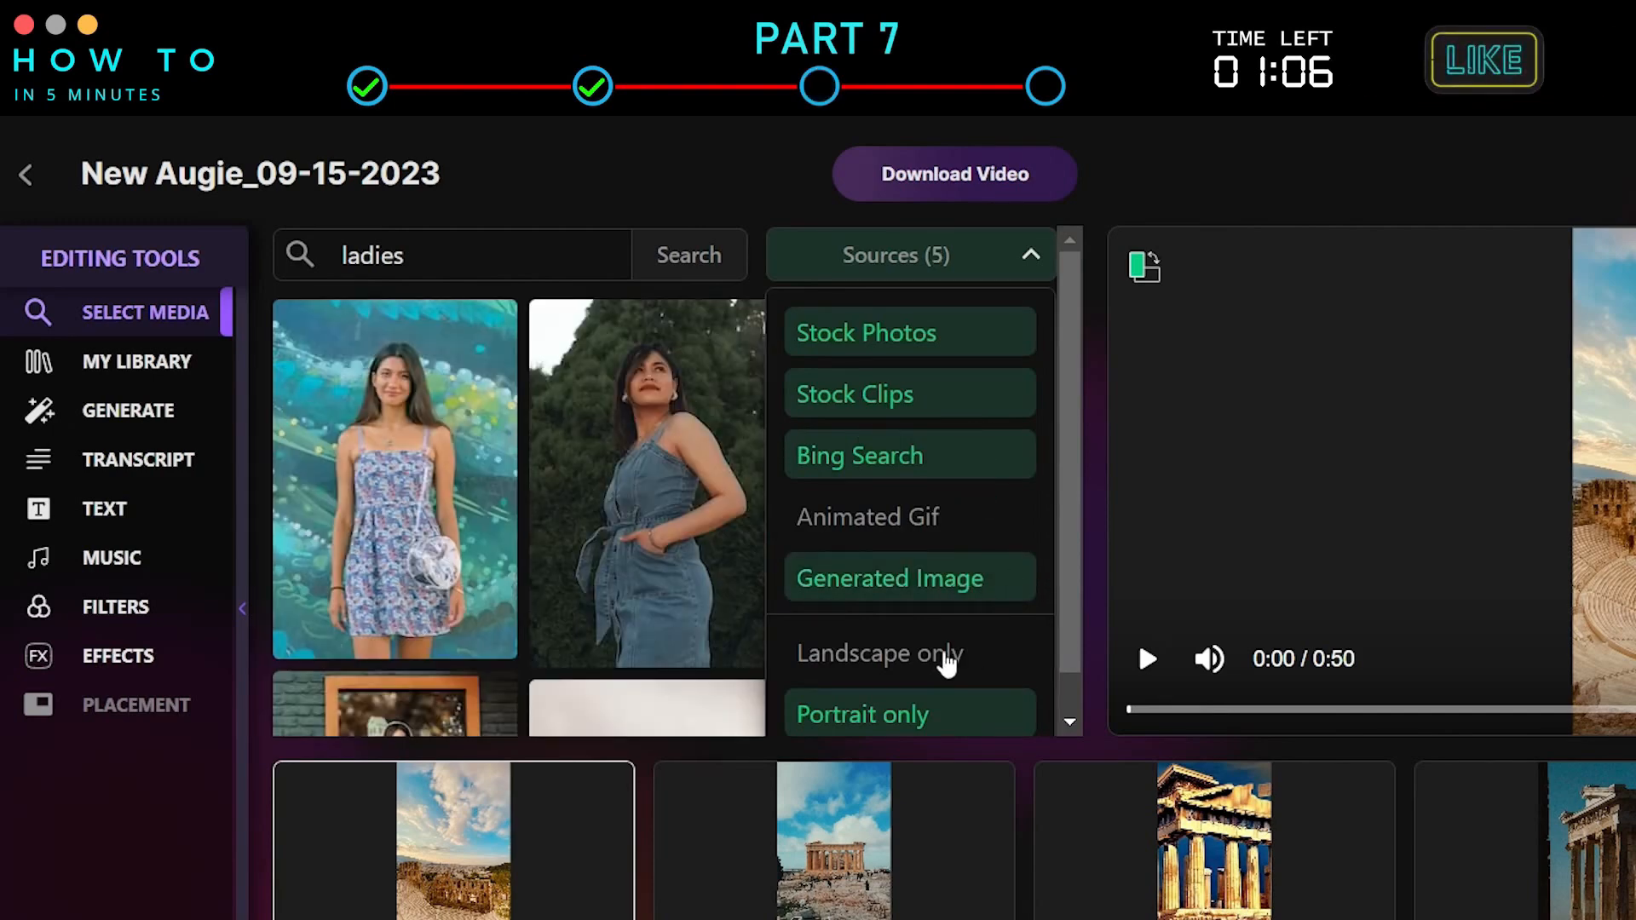
left_click(971, 672)
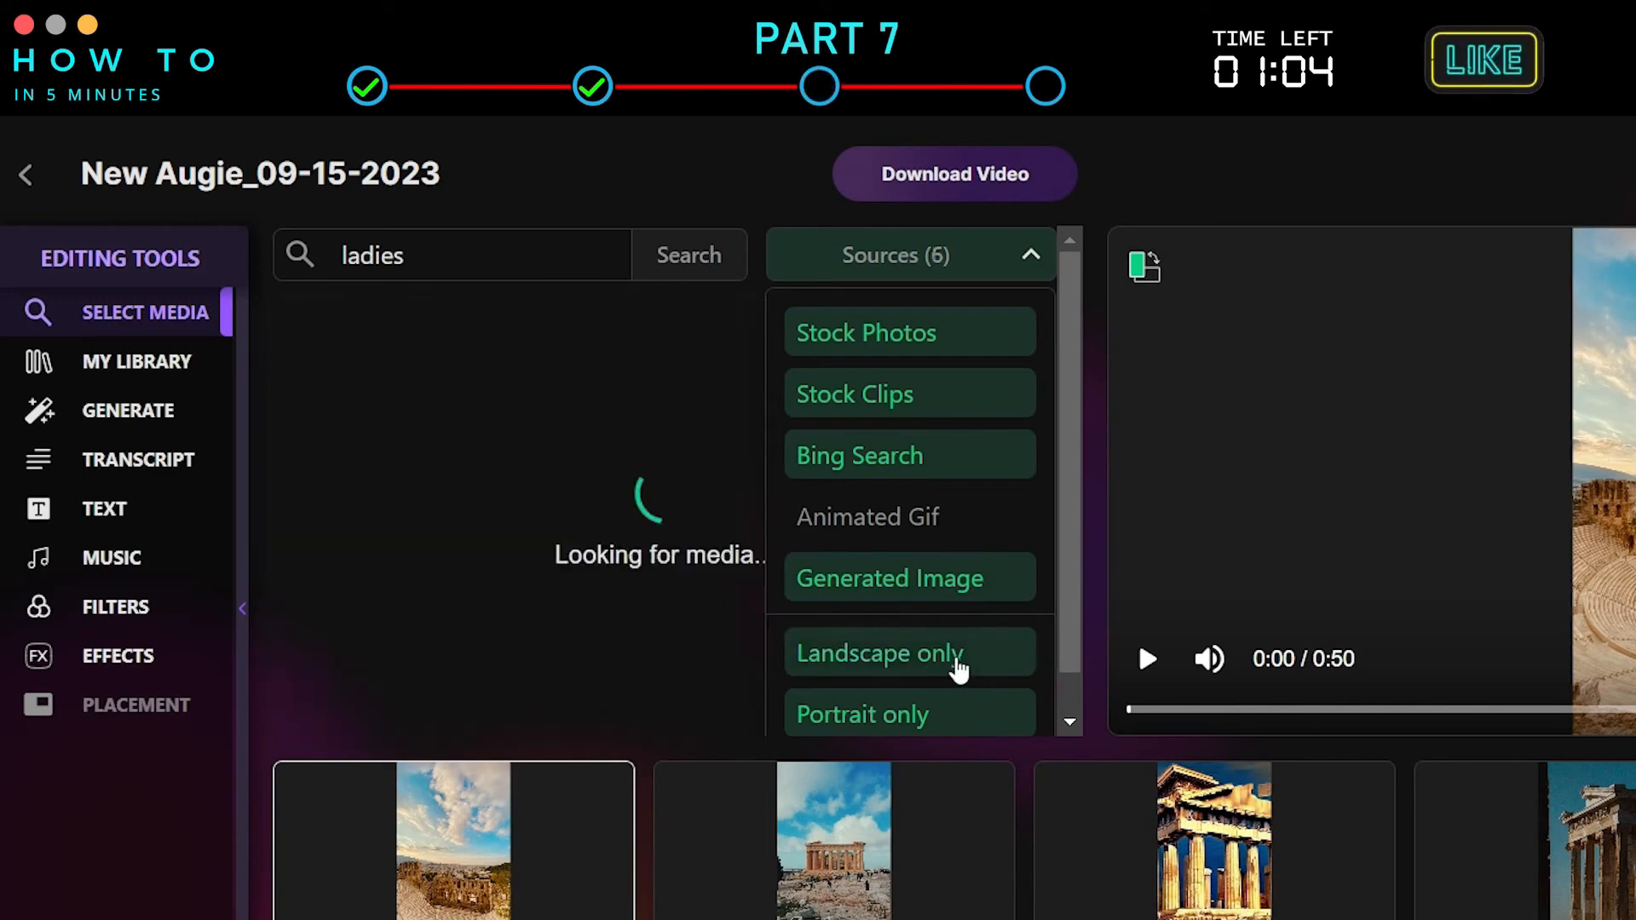
left_click(957, 656)
left_click(957, 334)
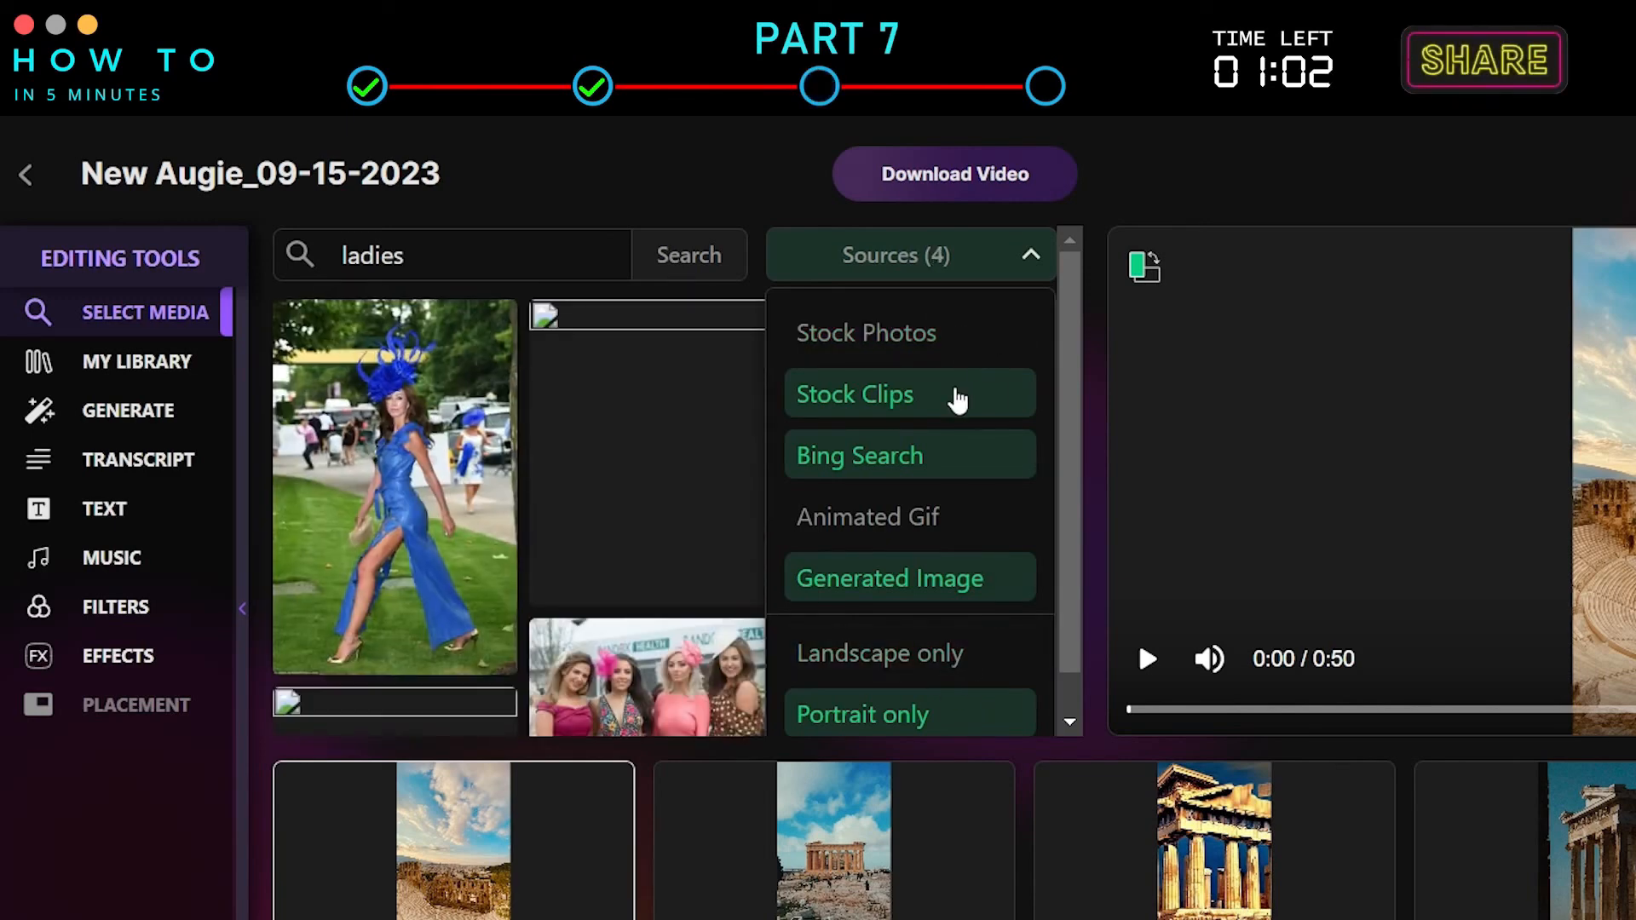
left_click(948, 345)
Search the media for 'greece monument'.
left_click(523, 259)
key("BackSpace")
key("BackSpace")
key("BackSpace")
key("BackSpace")
key("BackSpace")
key("BackSpace")
type("greece monument")
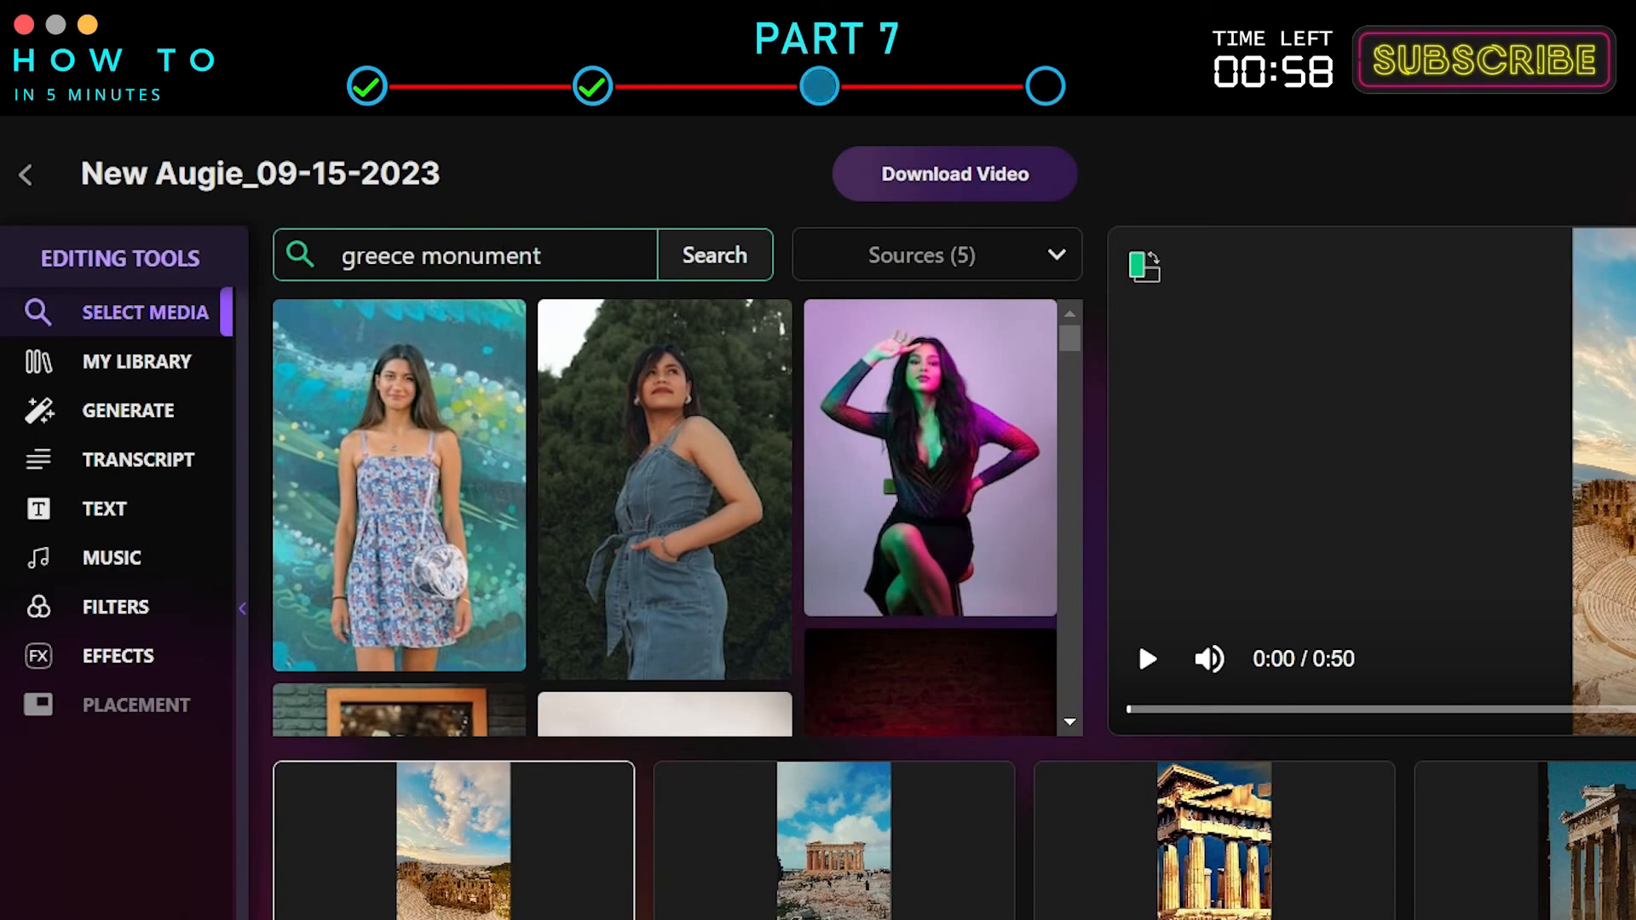
left_click(748, 255)
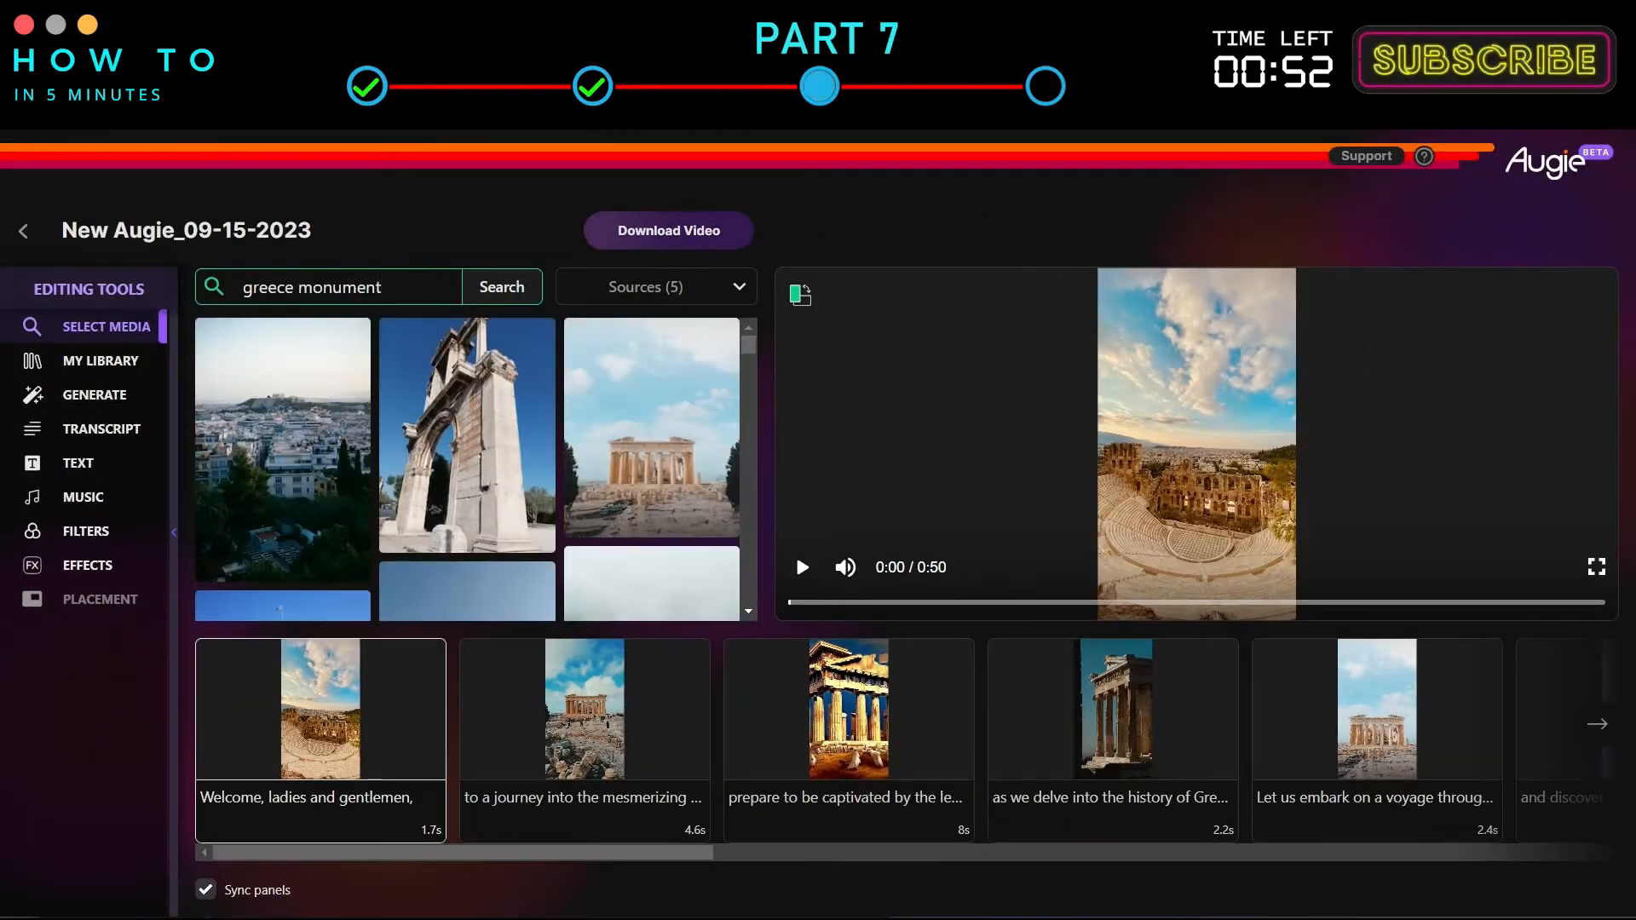
Replace the first scene's image with a Greece monument photo from the results.
scroll(682, 458, "down", 5)
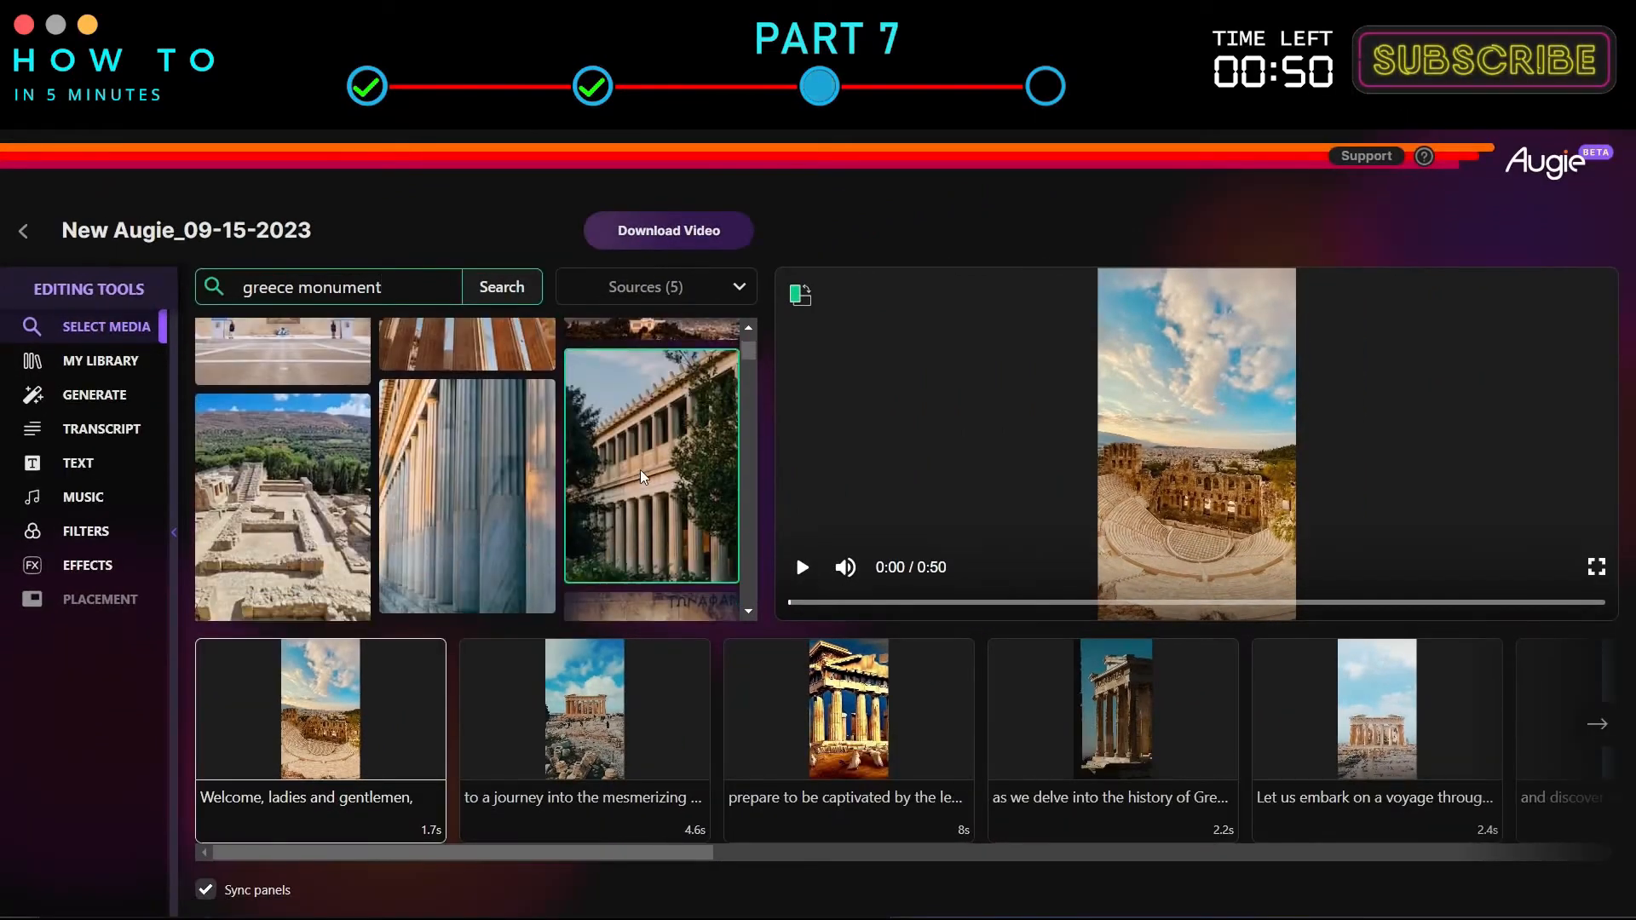
scroll(641, 467, "up", 5)
left_click(430, 422)
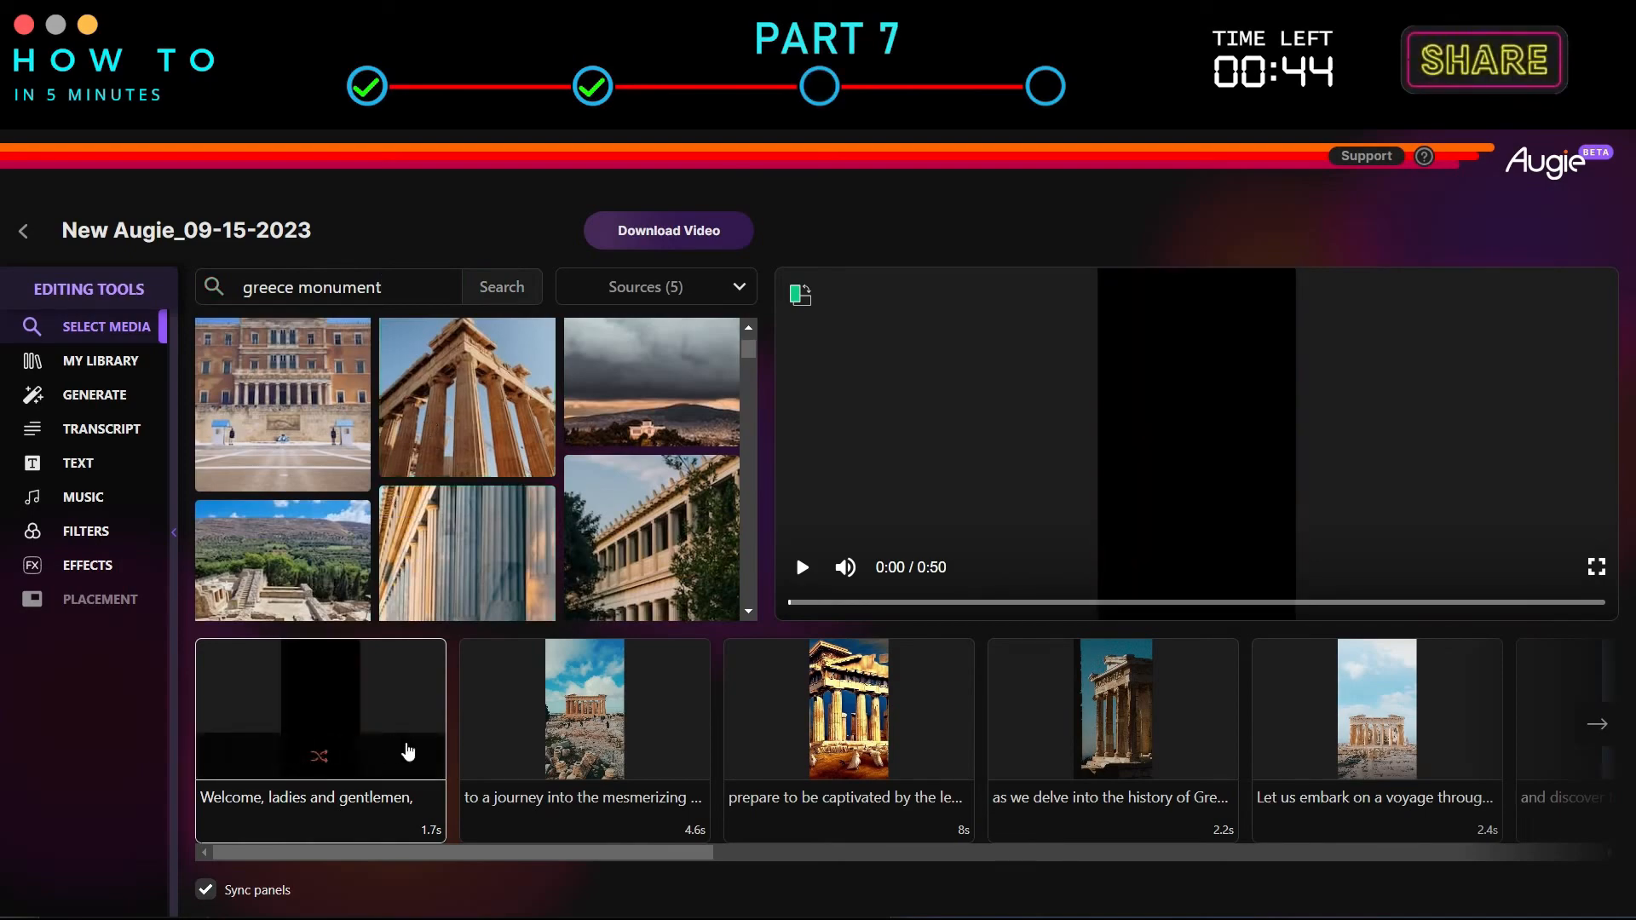
Search 'greece monument' for the 'and discover the birthplace of democracy' scene and drop a building photo onto it.
left_click(664, 692)
left_click(937, 702)
left_click(640, 690)
left_click(1090, 701)
left_click(1090, 700)
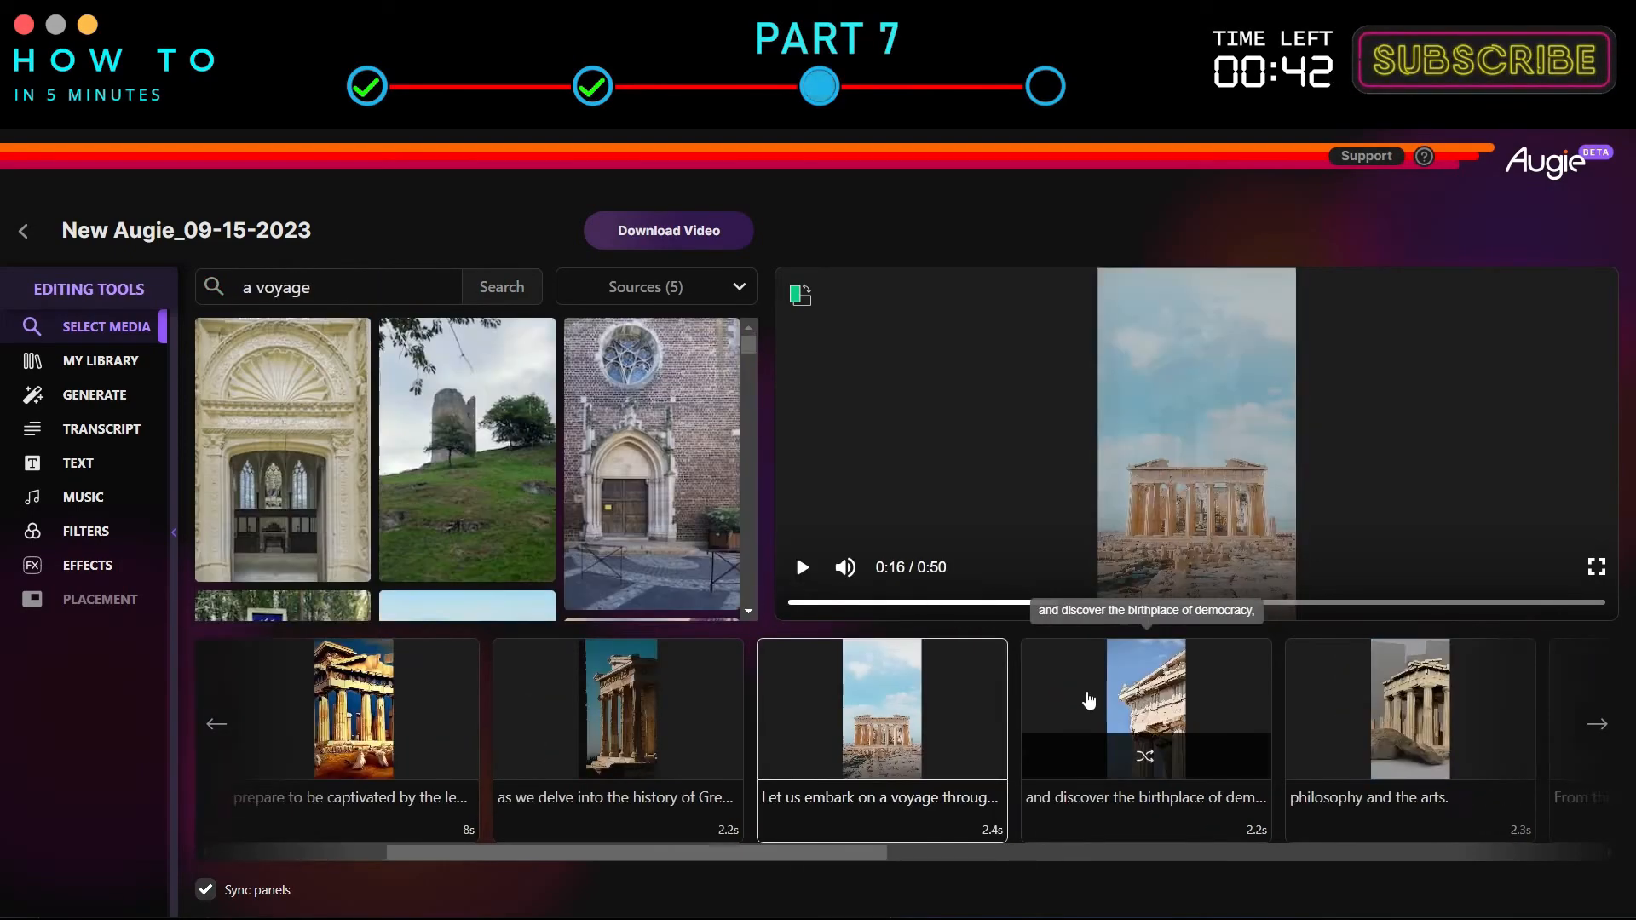
left_click(1051, 716)
scroll(491, 588, "down", 8)
left_click_drag(445, 288, 110, 289)
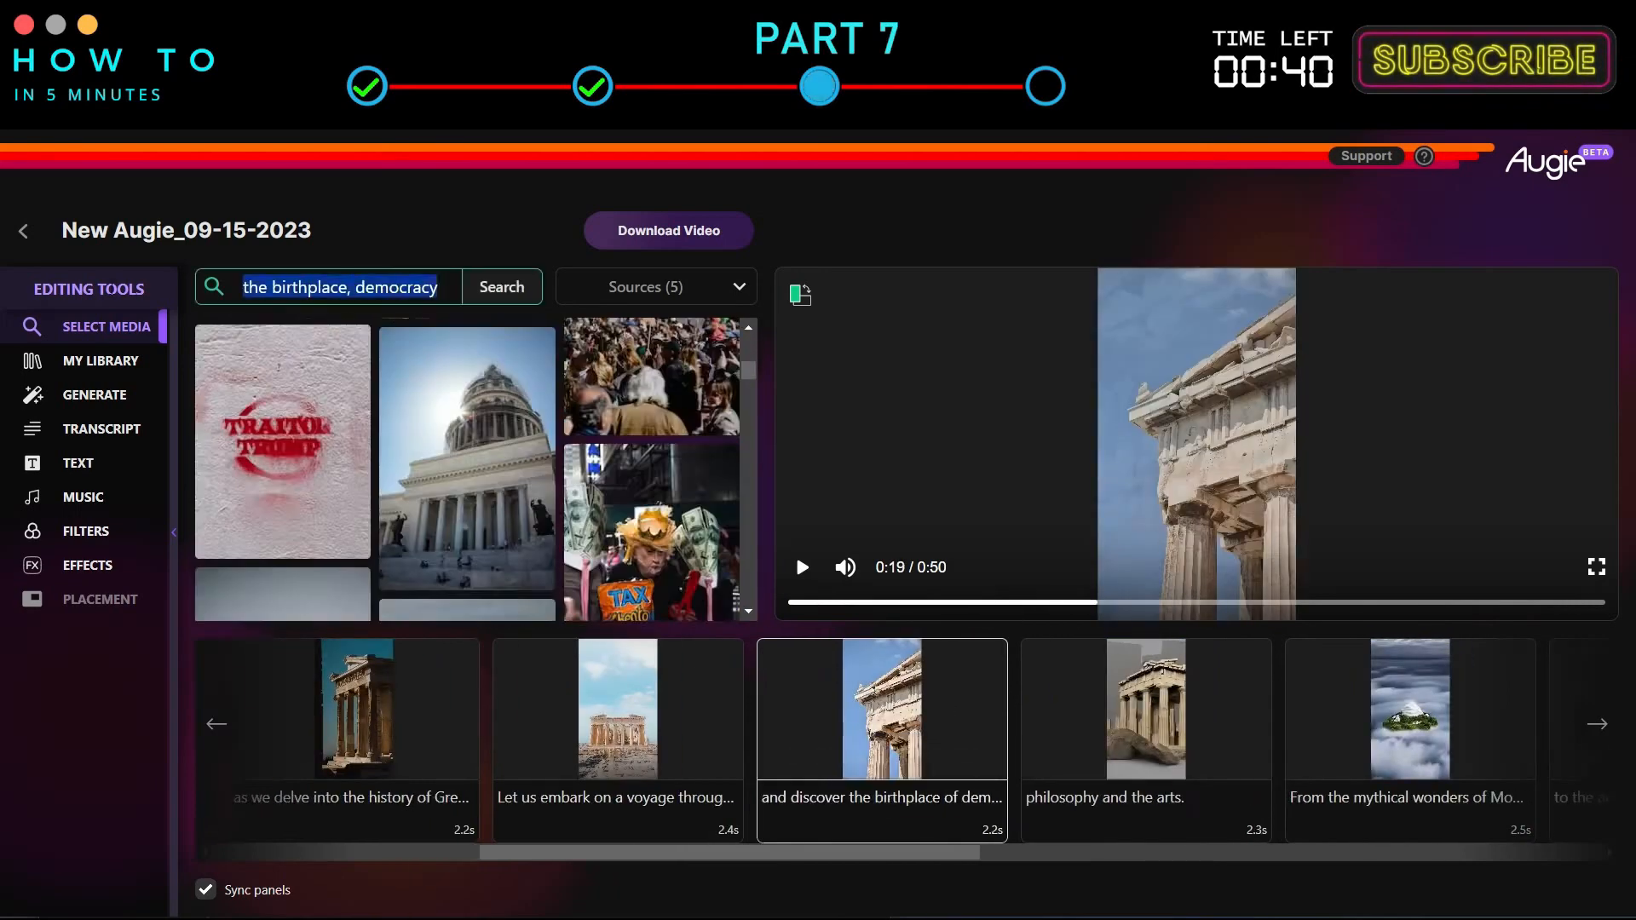
type("greece monument")
key("Return")
scroll(682, 438, "down", 5)
left_click_drag(282, 489, 902, 717)
Search 'greece art' for the 'philosophy and the arts' scene and place a statue image on it.
left_click(1072, 687)
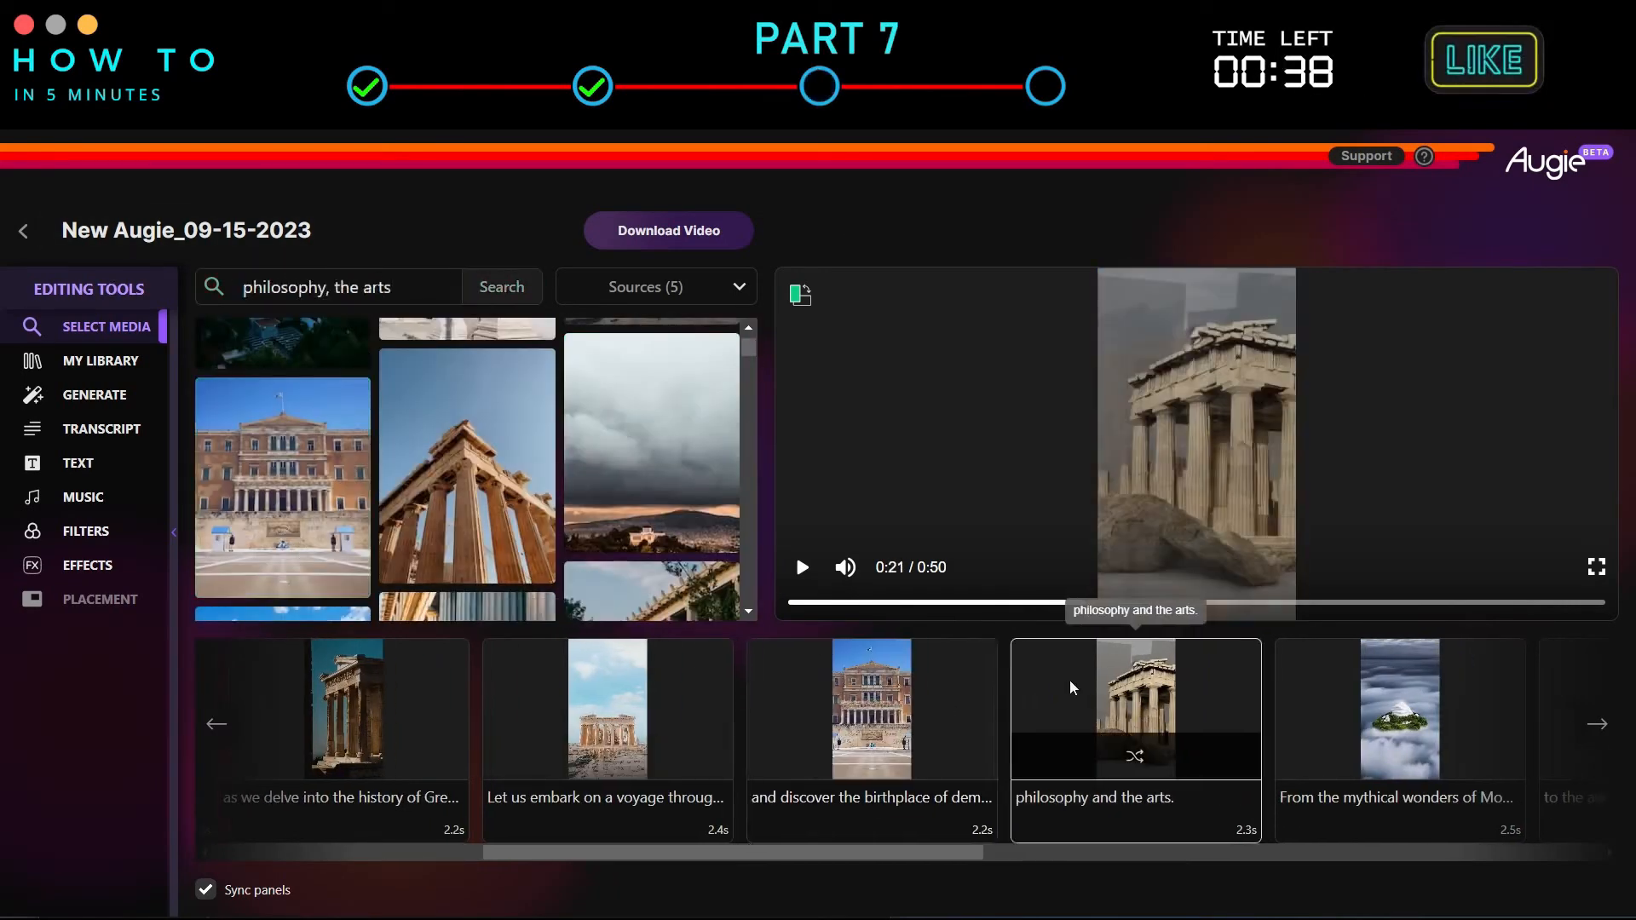
left_click_drag(429, 288, 219, 288)
key("Return")
scroll(647, 469, "down", 5)
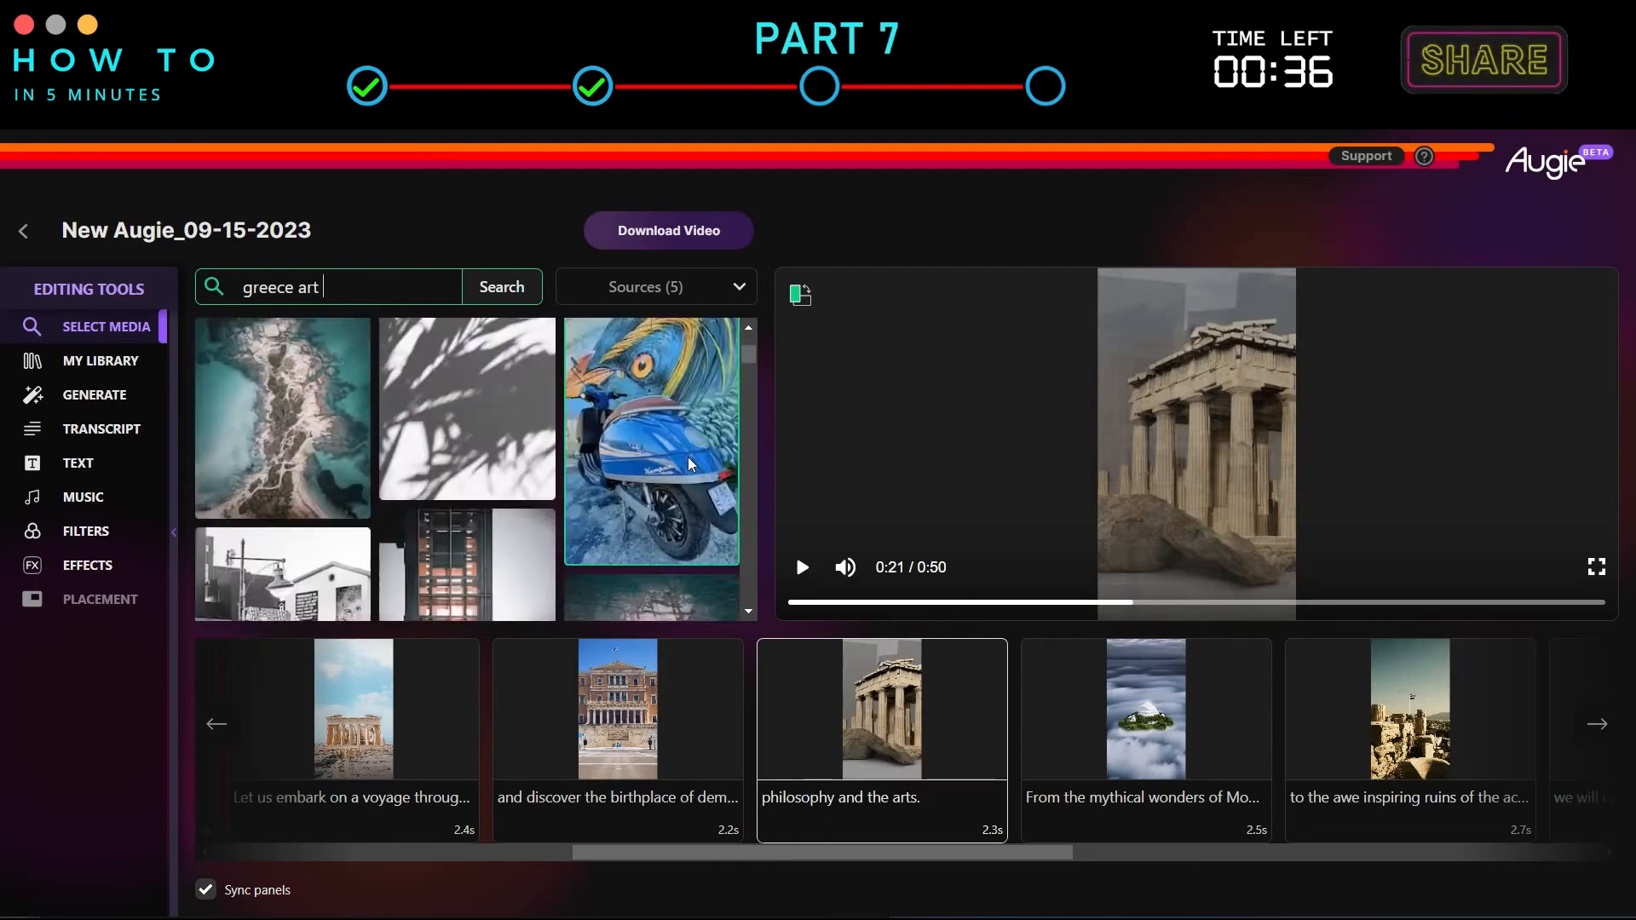
left_click_drag(674, 489, 886, 716)
Place a snowy mountain image on the 'From the mythical wonders of Mount Olympus' scene.
left_click(1075, 703)
scroll(648, 469, "down", 10)
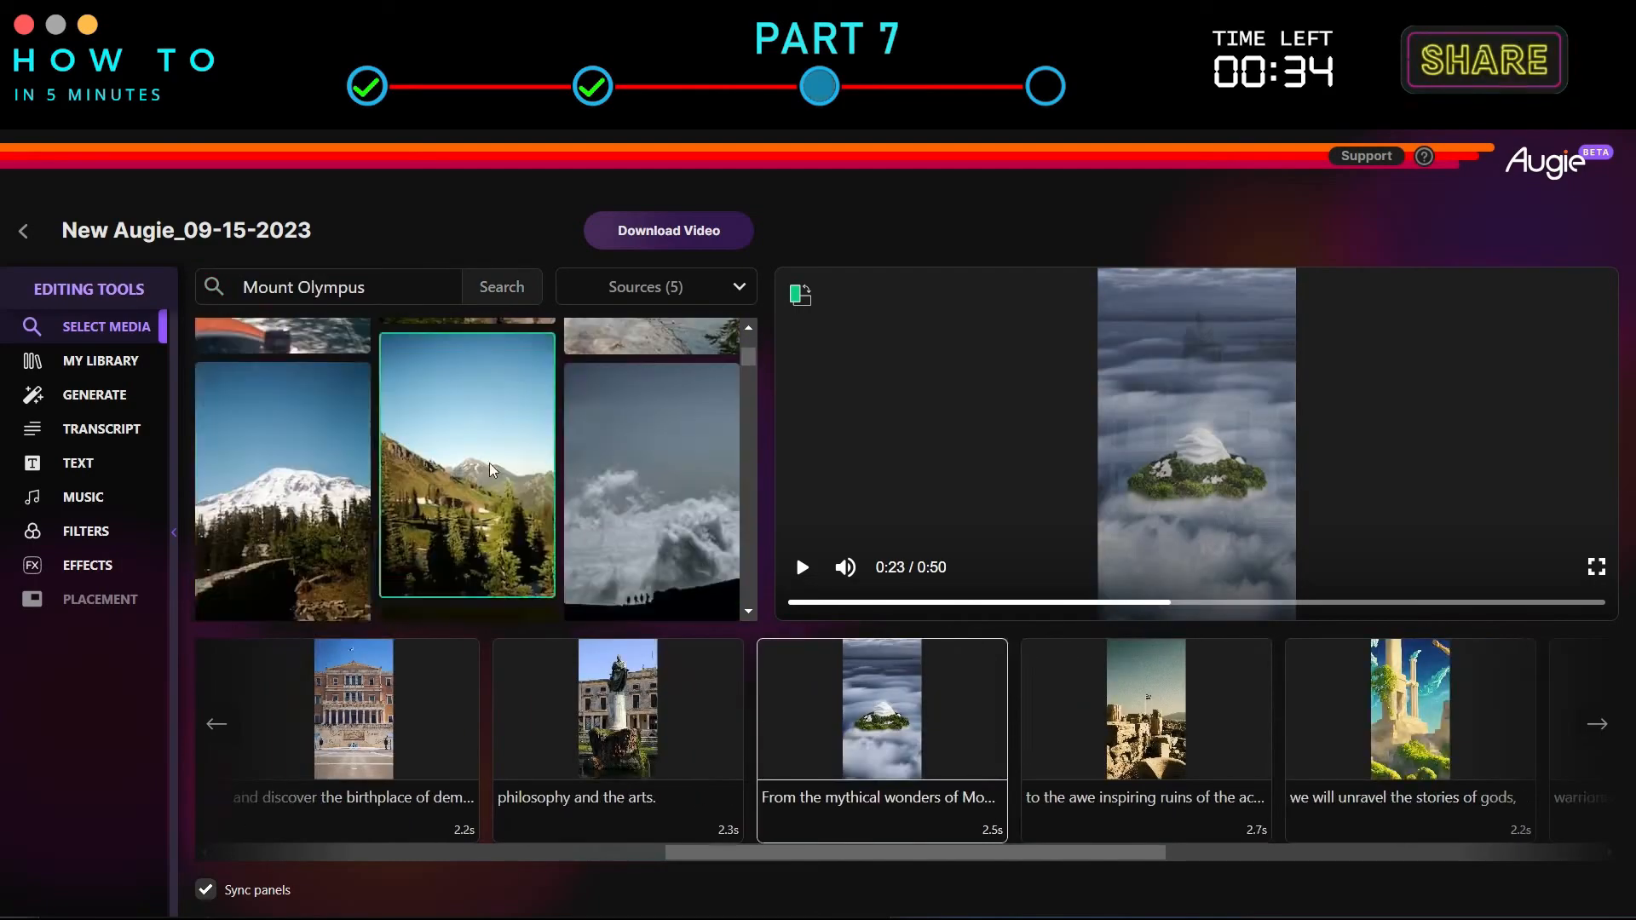
left_click_drag(282, 482, 886, 716)
Place an Acropolis hill image on the 'to the awe inspiring ruins of the acropolis' scene.
left_click(1075, 703)
scroll(443, 453, "down", 2)
left_click_drag(443, 453, 887, 716)
Replace the 'we will unravel the stories of gods' scene's image with a search result.
left_click(1074, 702)
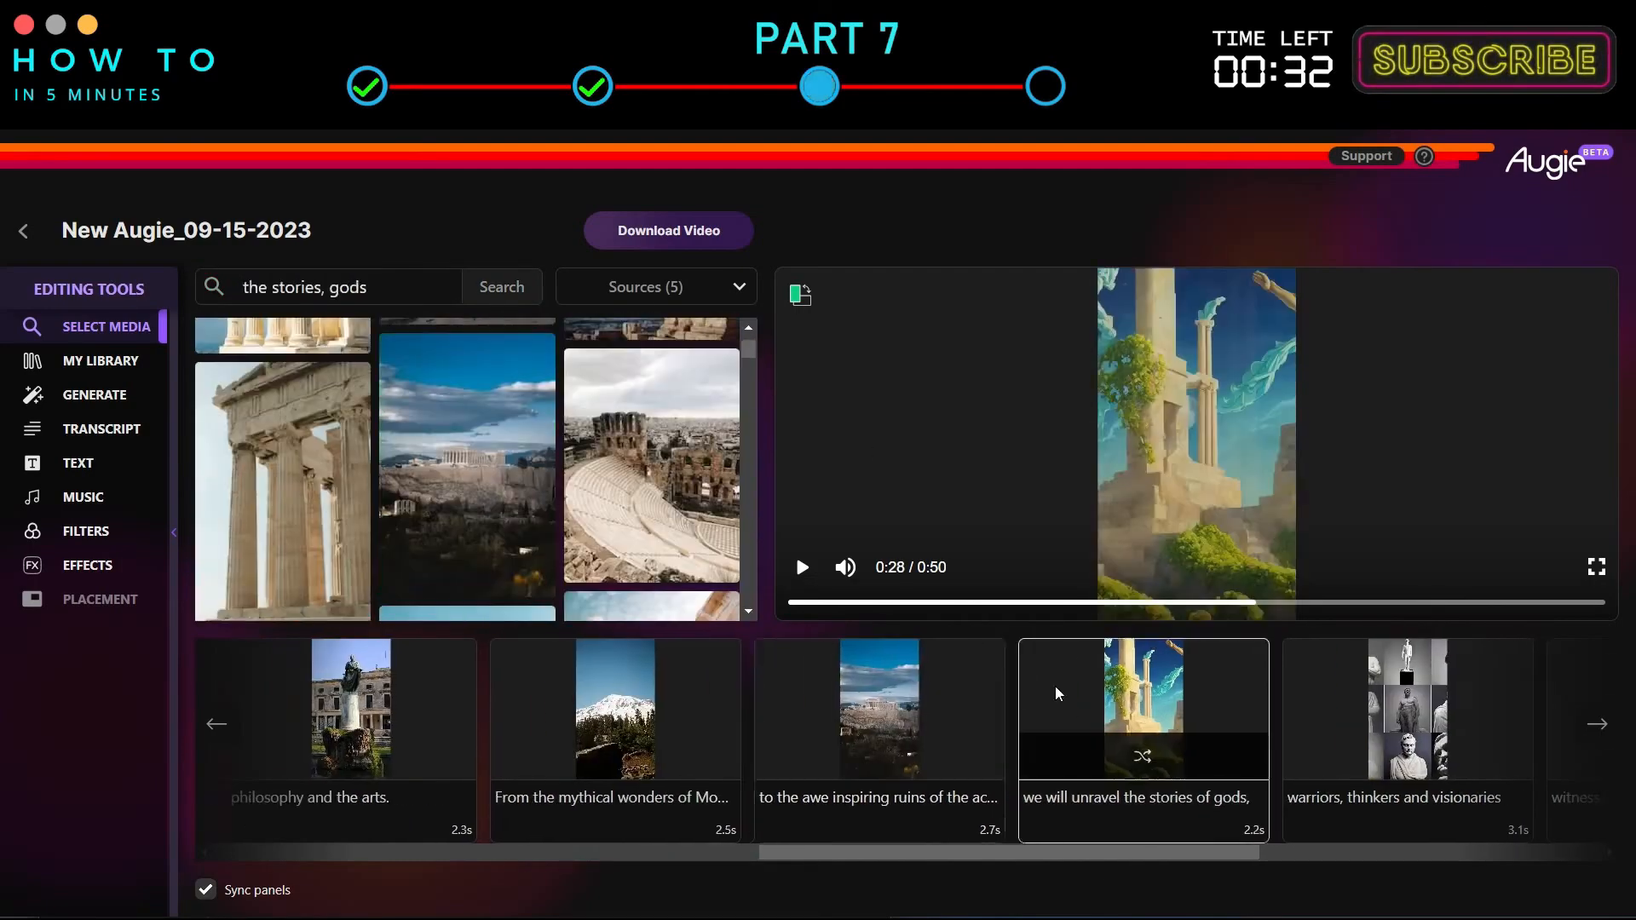
scroll(692, 432, "down", 5)
left_click_drag(692, 432, 886, 716)
Replace the 'witness the indomitable spirit' scene's image with a result from its search.
left_click(1241, 680)
left_click(1227, 682)
scroll(610, 428, "down", 5)
scroll(610, 428, "down", 10)
left_click(698, 495)
Apply a joining-hands image to the 'Join me and together' scene.
left_click(1147, 711)
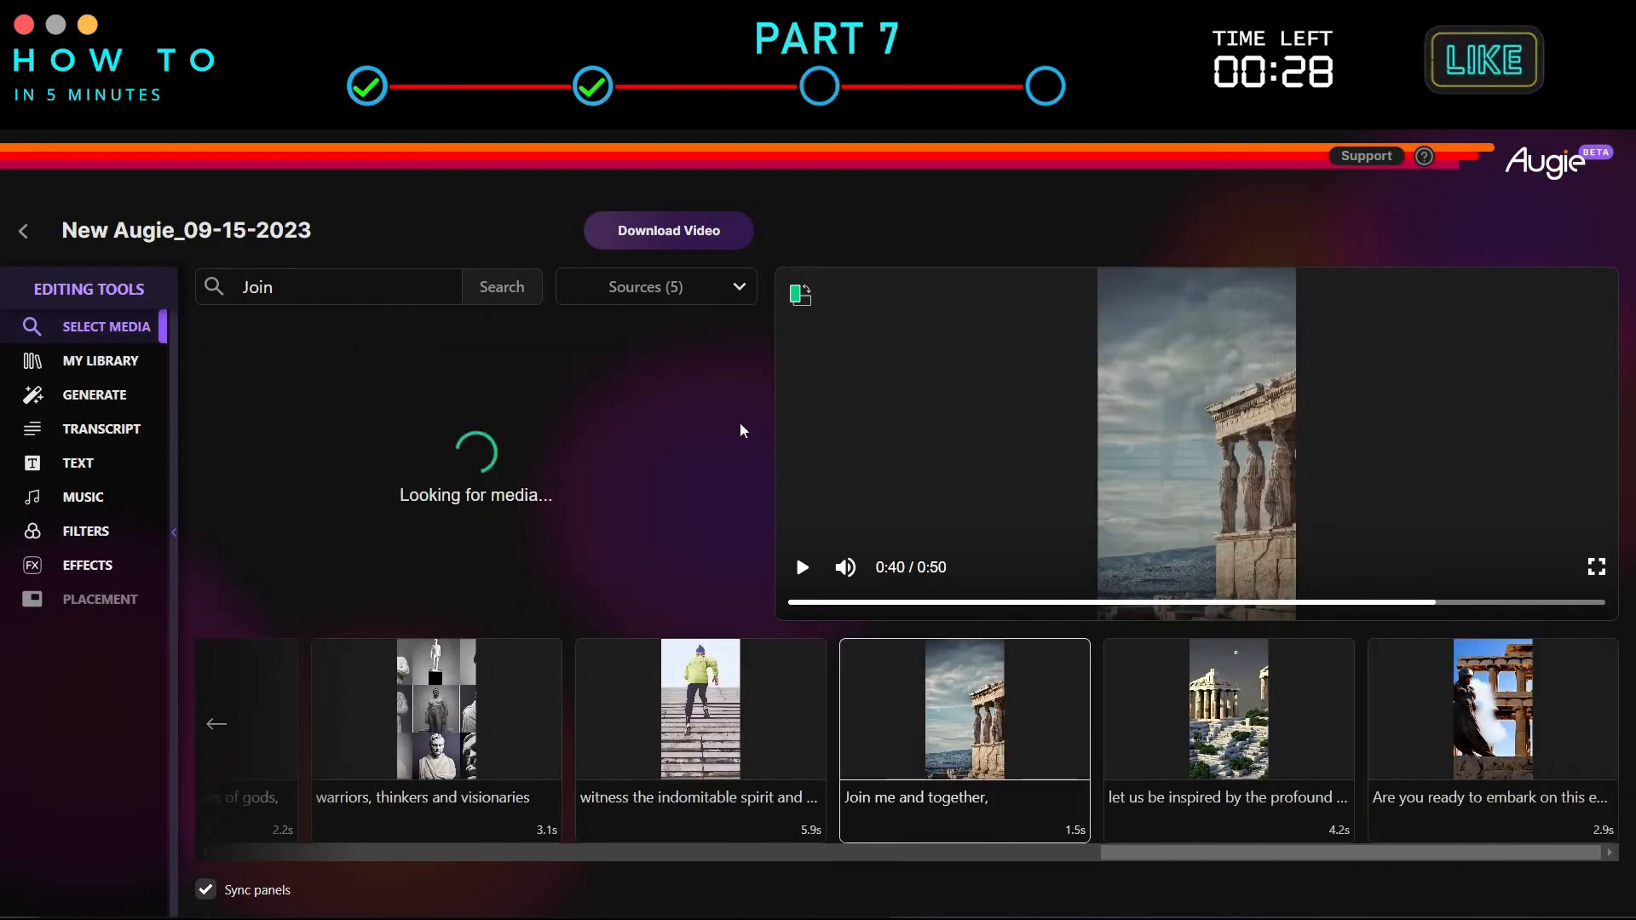
double_click(257, 288)
scroll(641, 462, "down", 10)
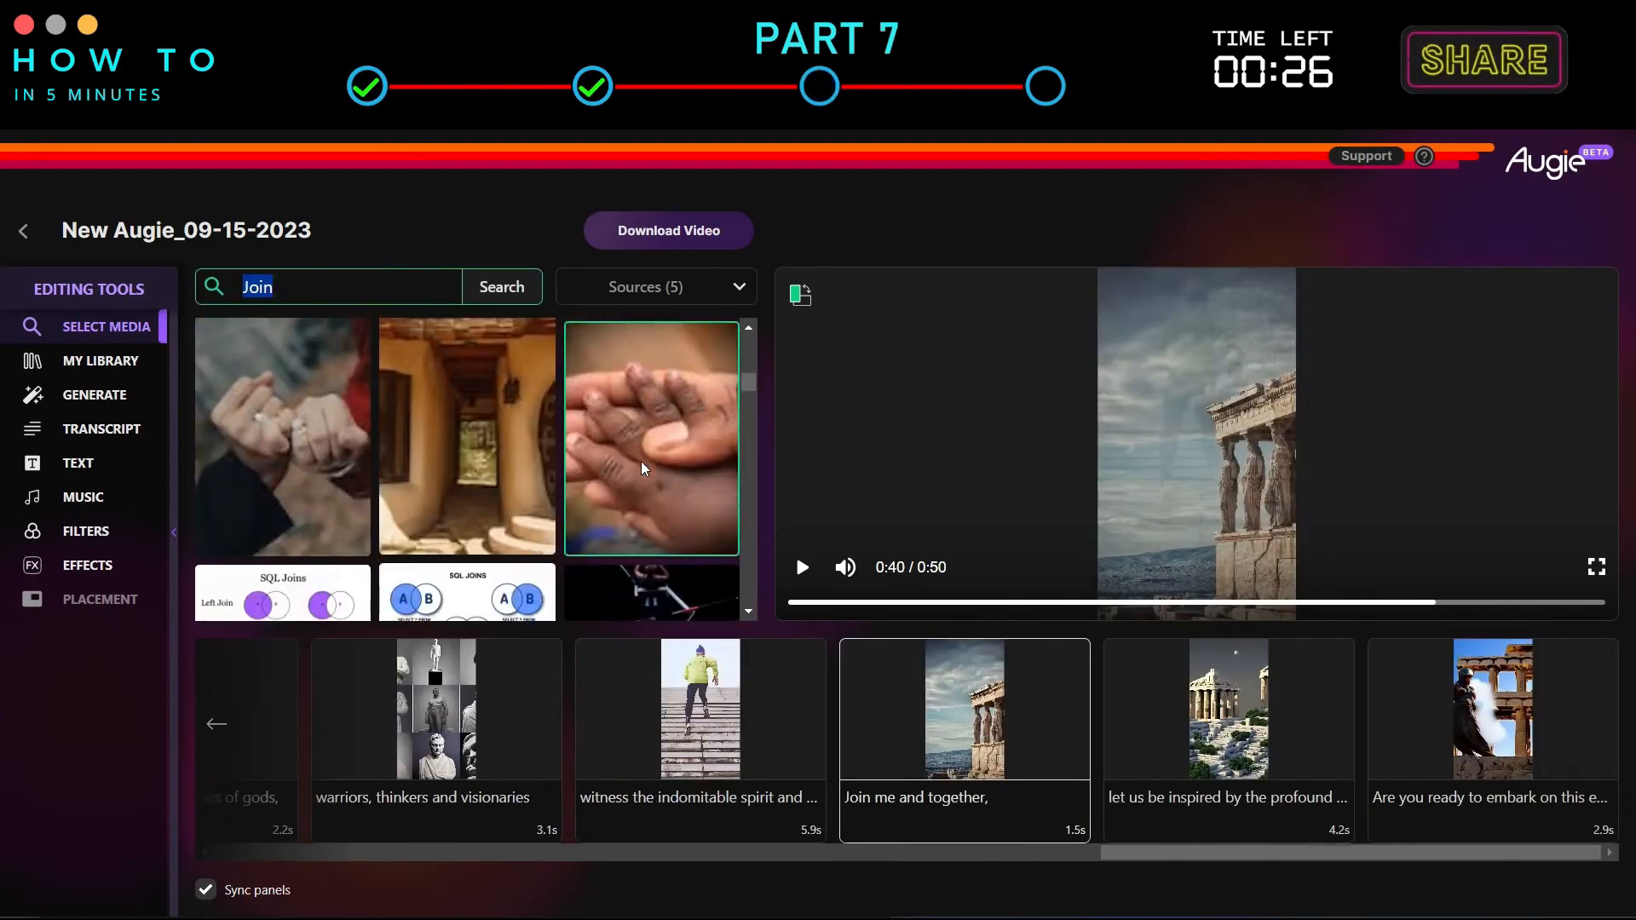
left_click(281, 418)
Apply a Santorini image from a 'Greece' search to the 'let us be inspired by the profound' scene.
left_click(1176, 731)
scroll(749, 607, "down", 4)
left_click(749, 611)
left_click(467, 435)
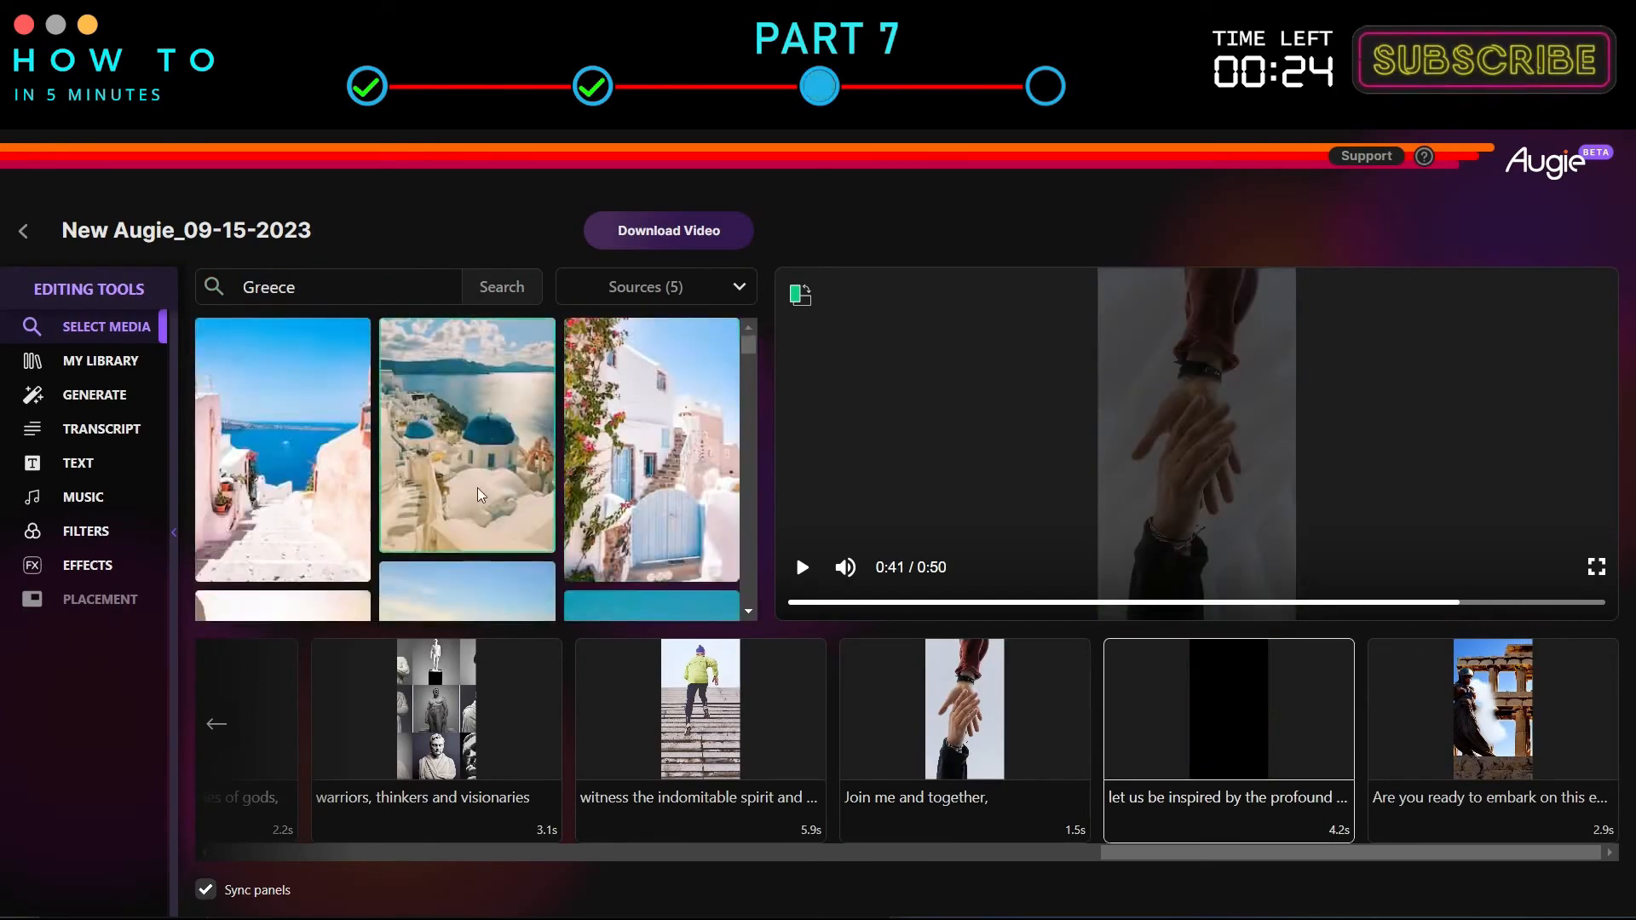
Search 'greece warrior' and apply a warrior image to the final 'Are you ready to embark' scene.
left_click(1479, 712)
scroll(650, 451, "down", 10)
left_click_drag(317, 288, 208, 291)
type("greece warrior")
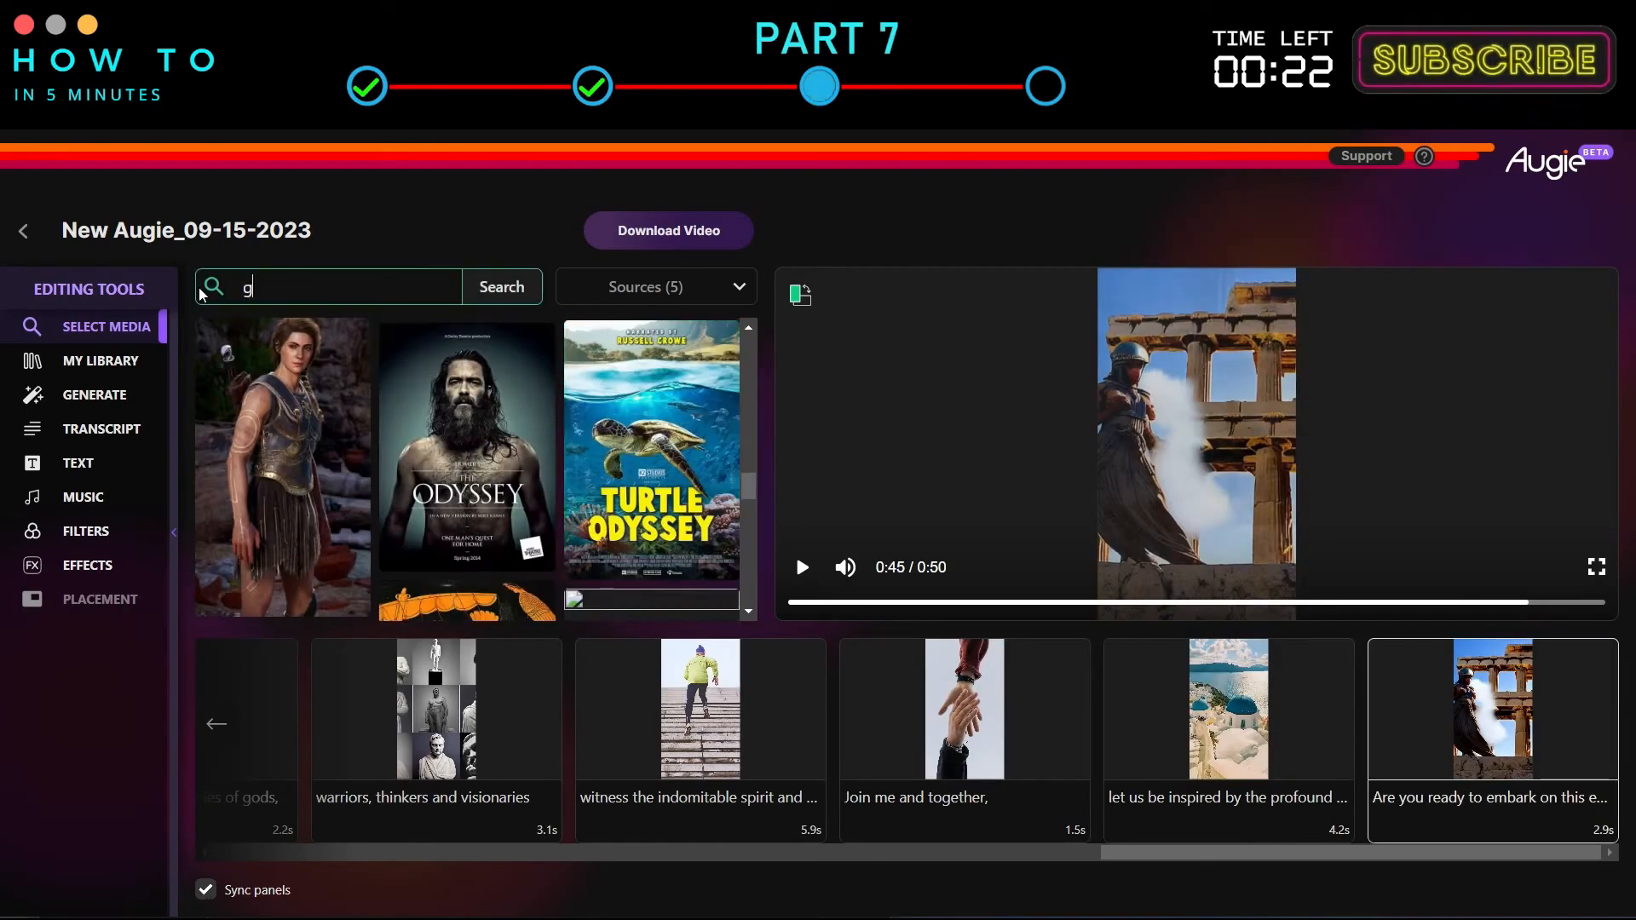
key("Return")
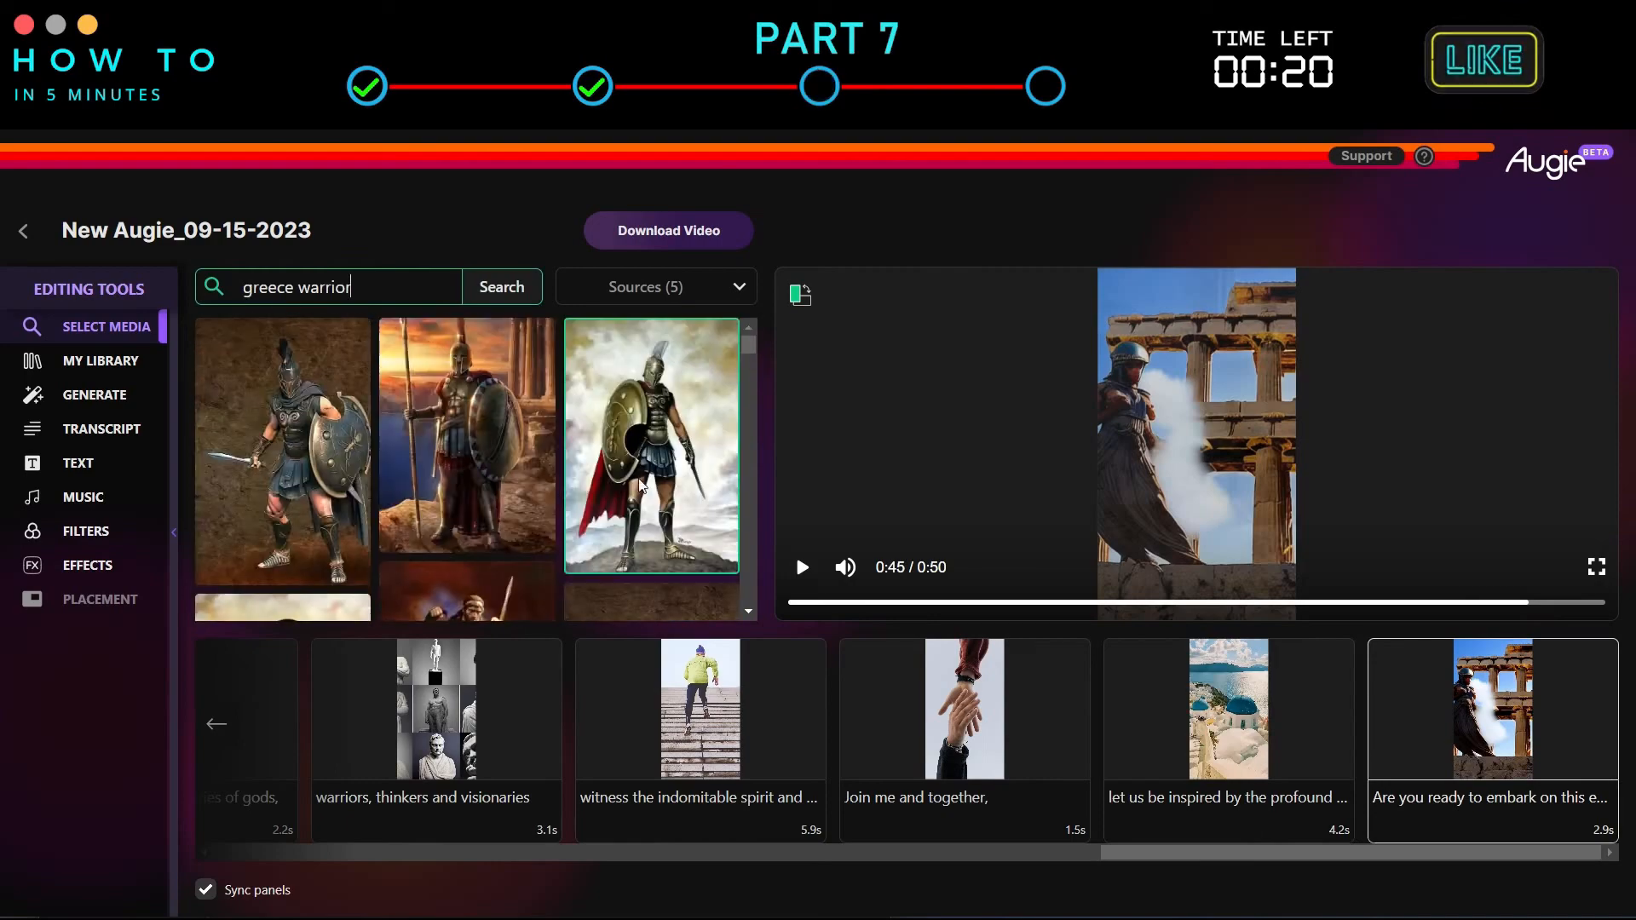
left_click(467, 434)
Open My Library to check the uploaded assets.
left_click(218, 724)
left_click(215, 726)
left_click(205, 726)
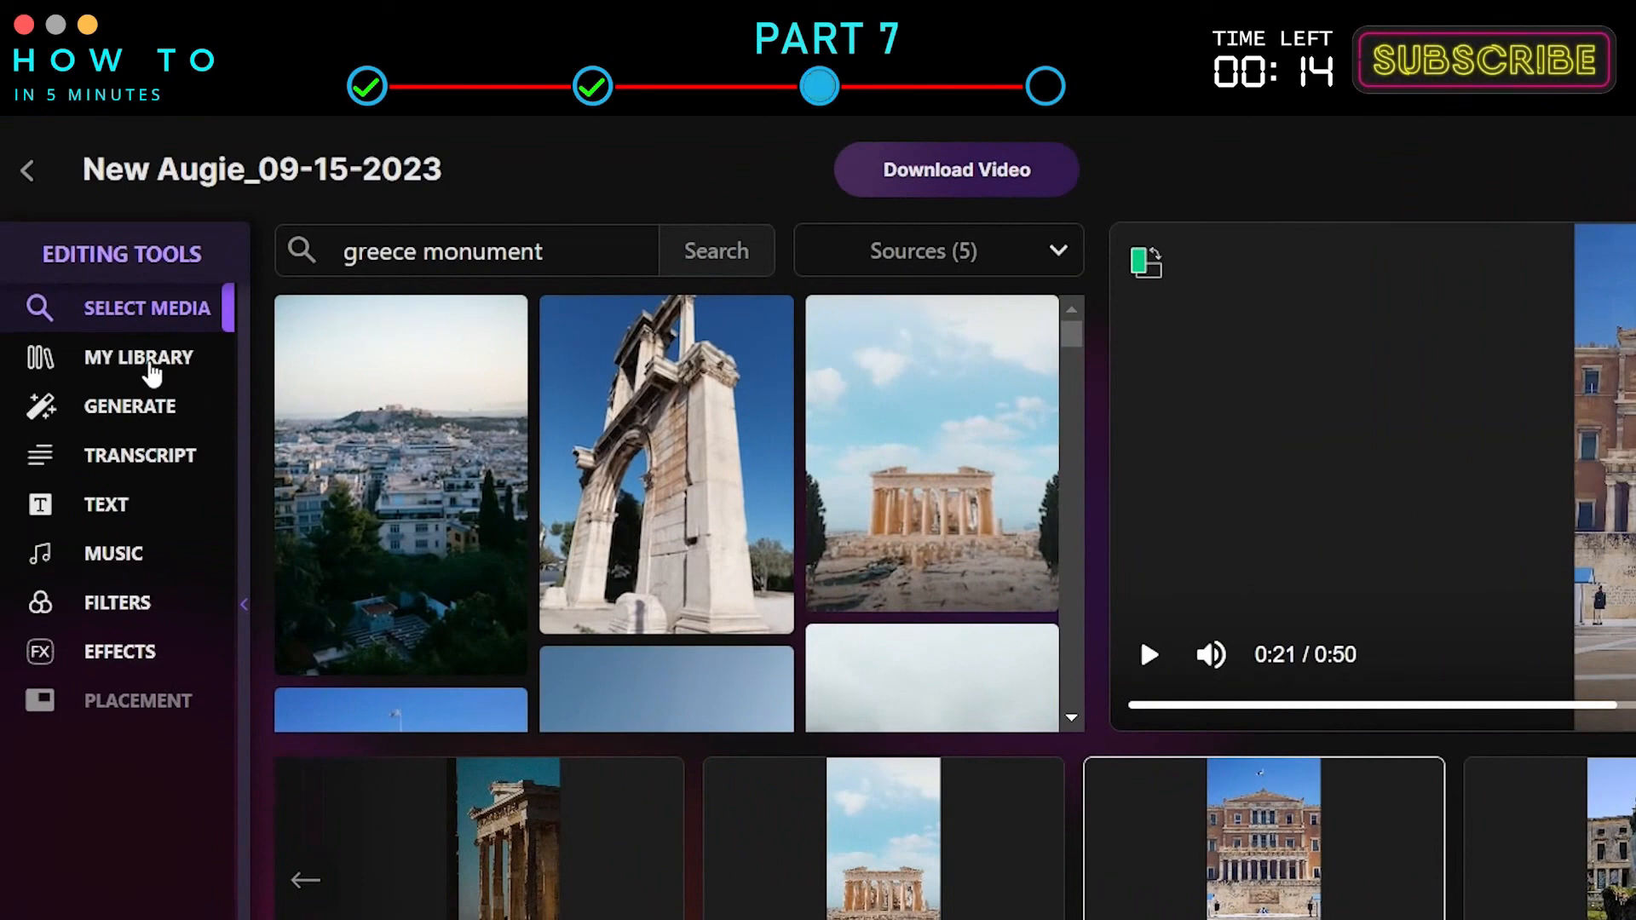
left_click(152, 367)
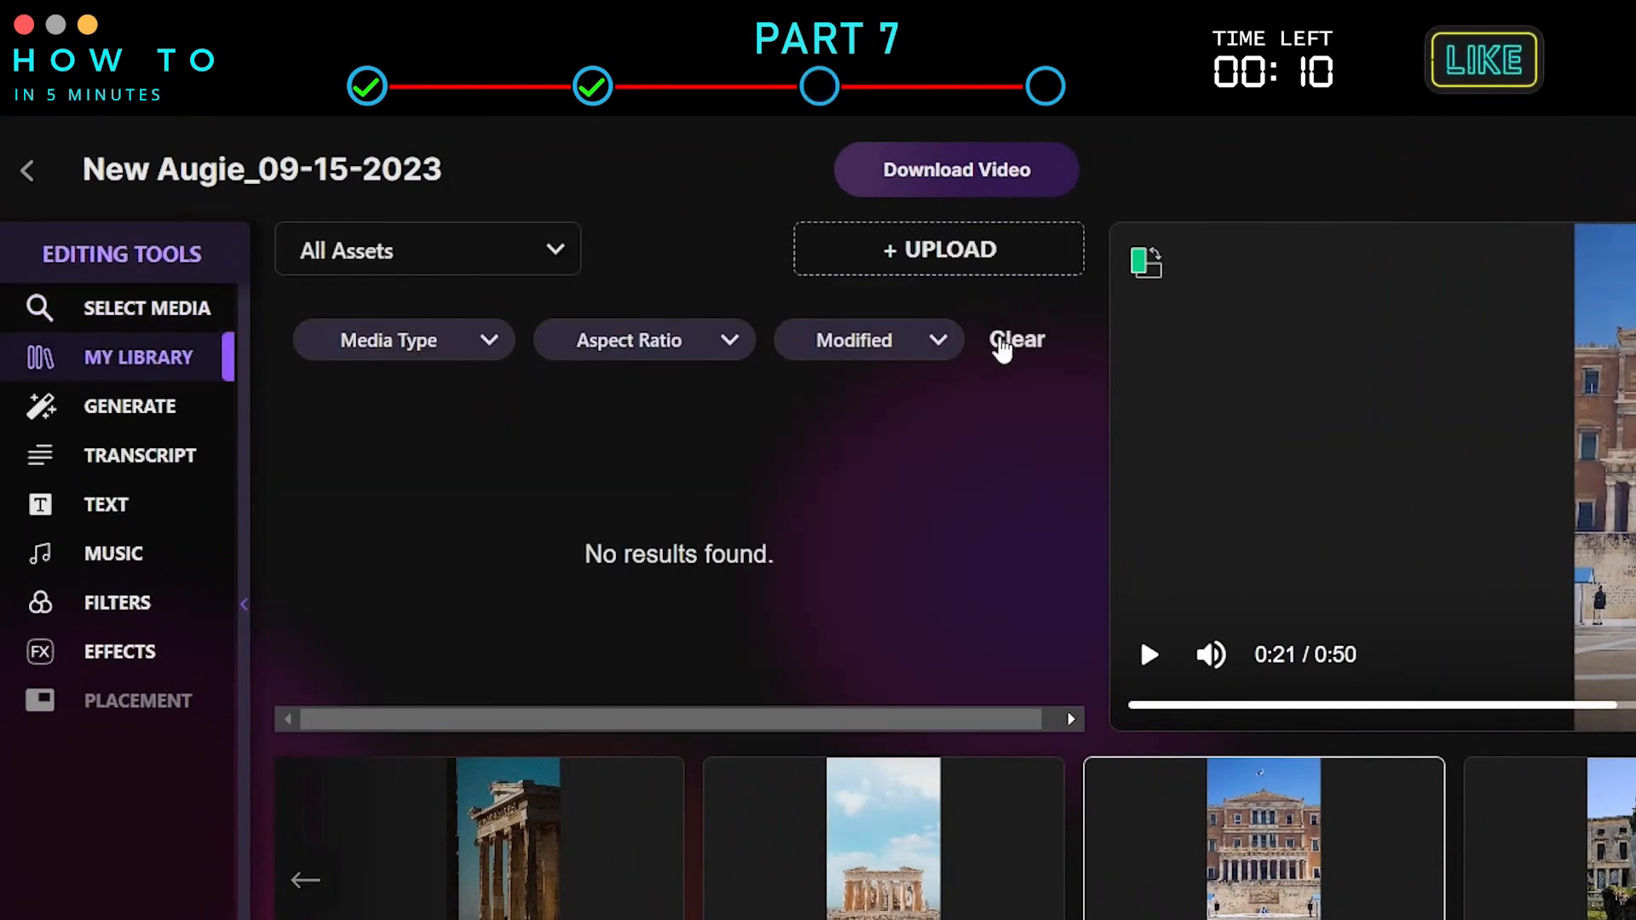
Generate an AI image with the prompt 'greece monument'.
left_click(112, 413)
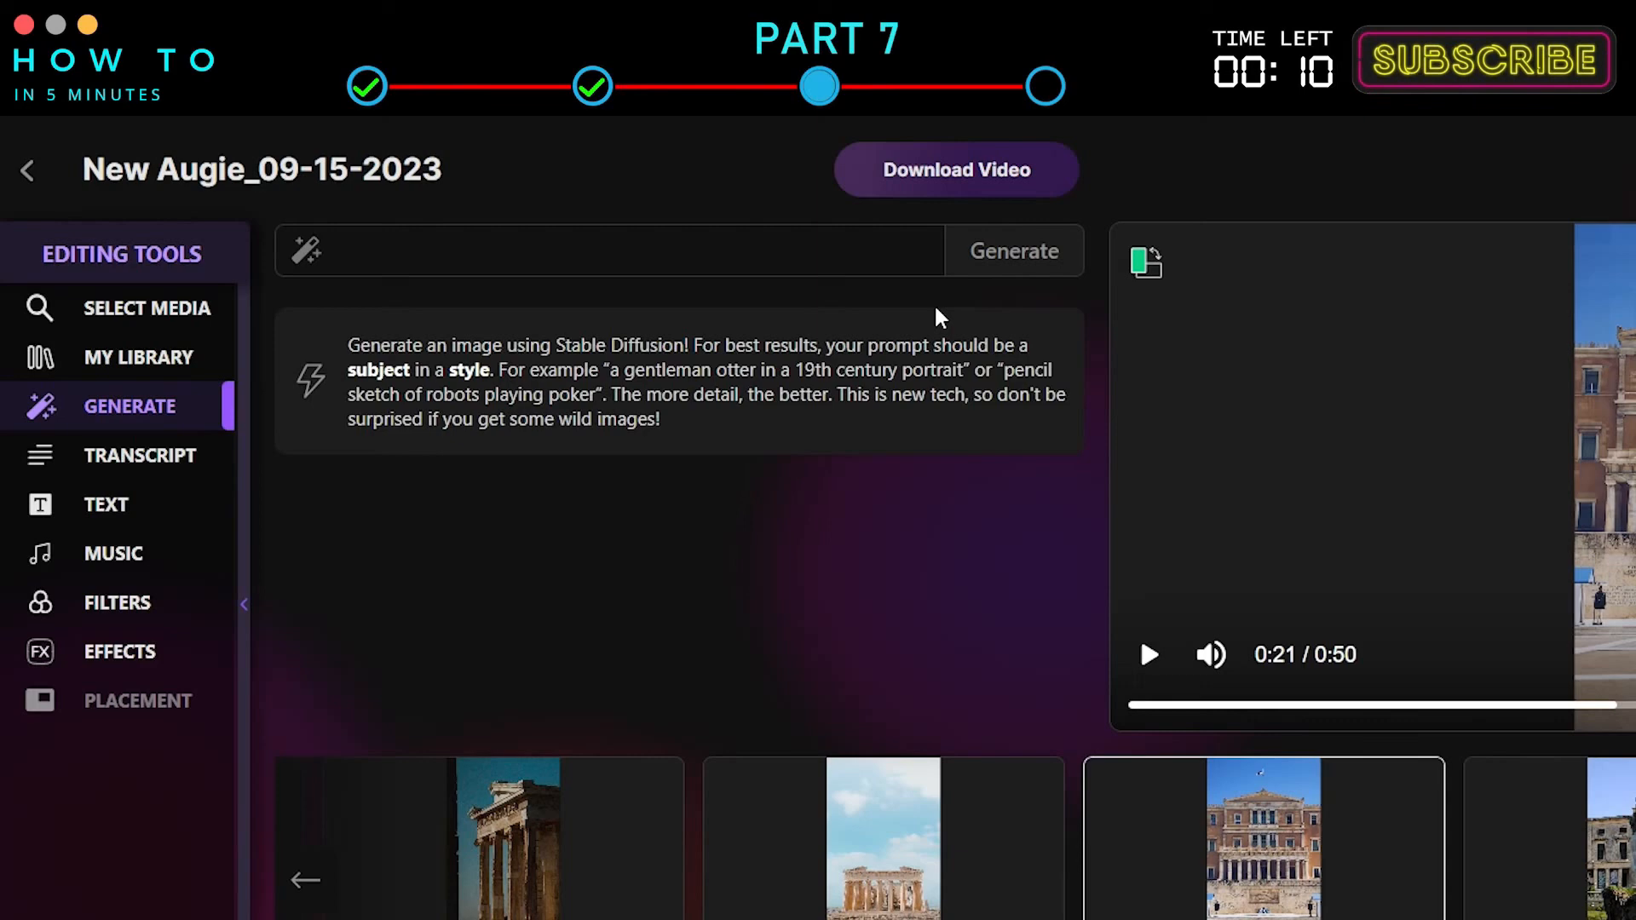
left_click(597, 250)
type("greece monument")
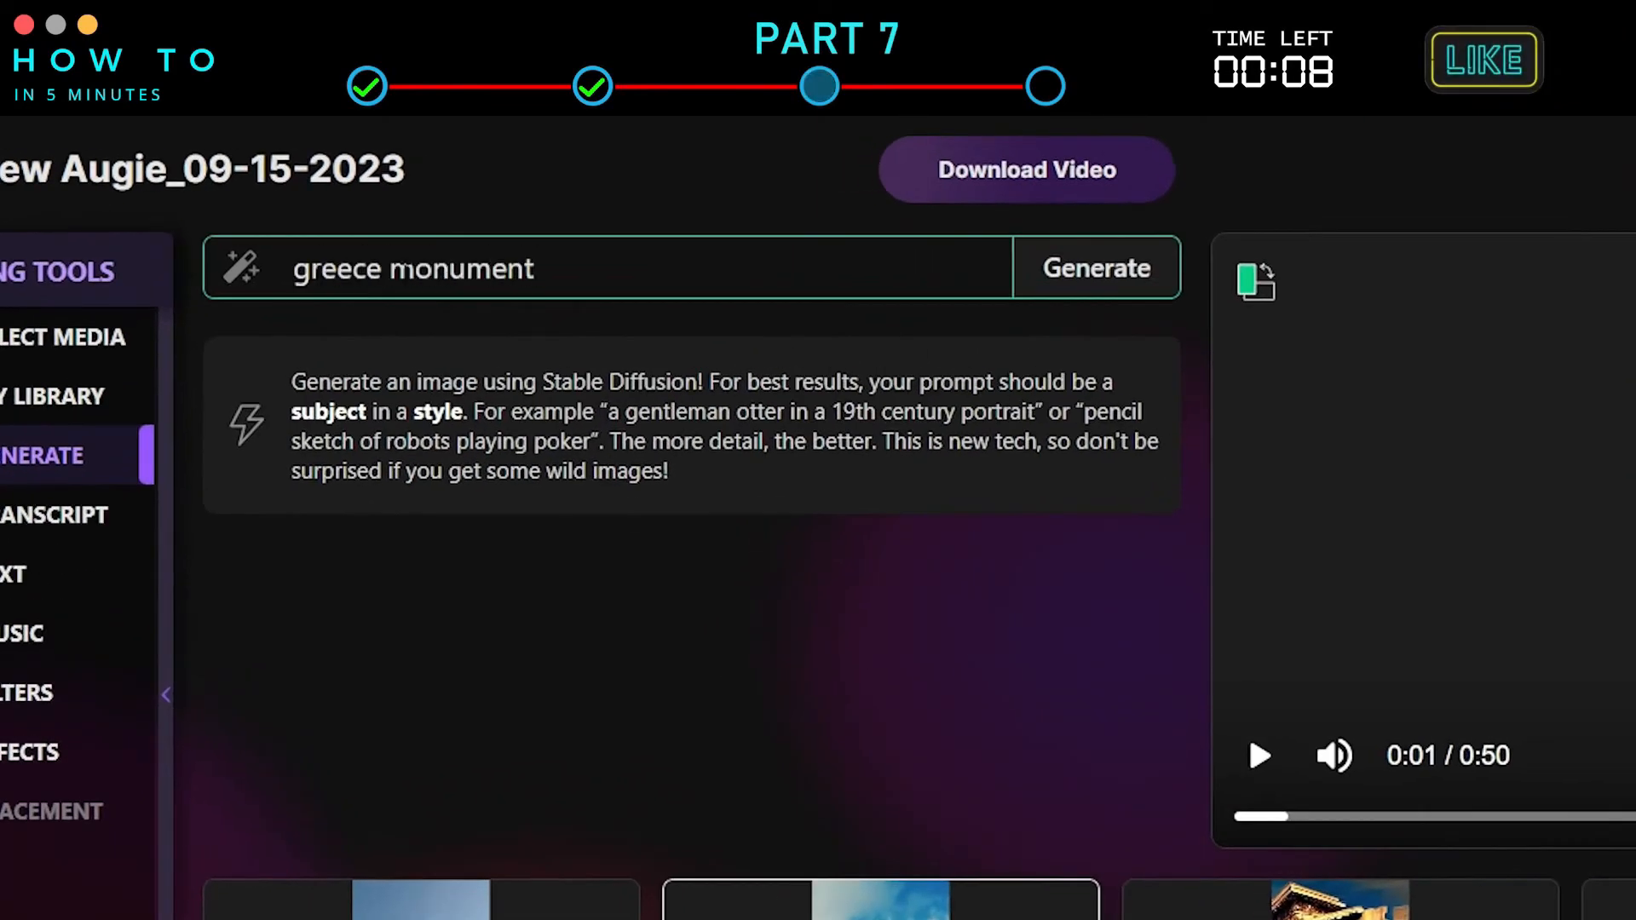
left_click(1065, 275)
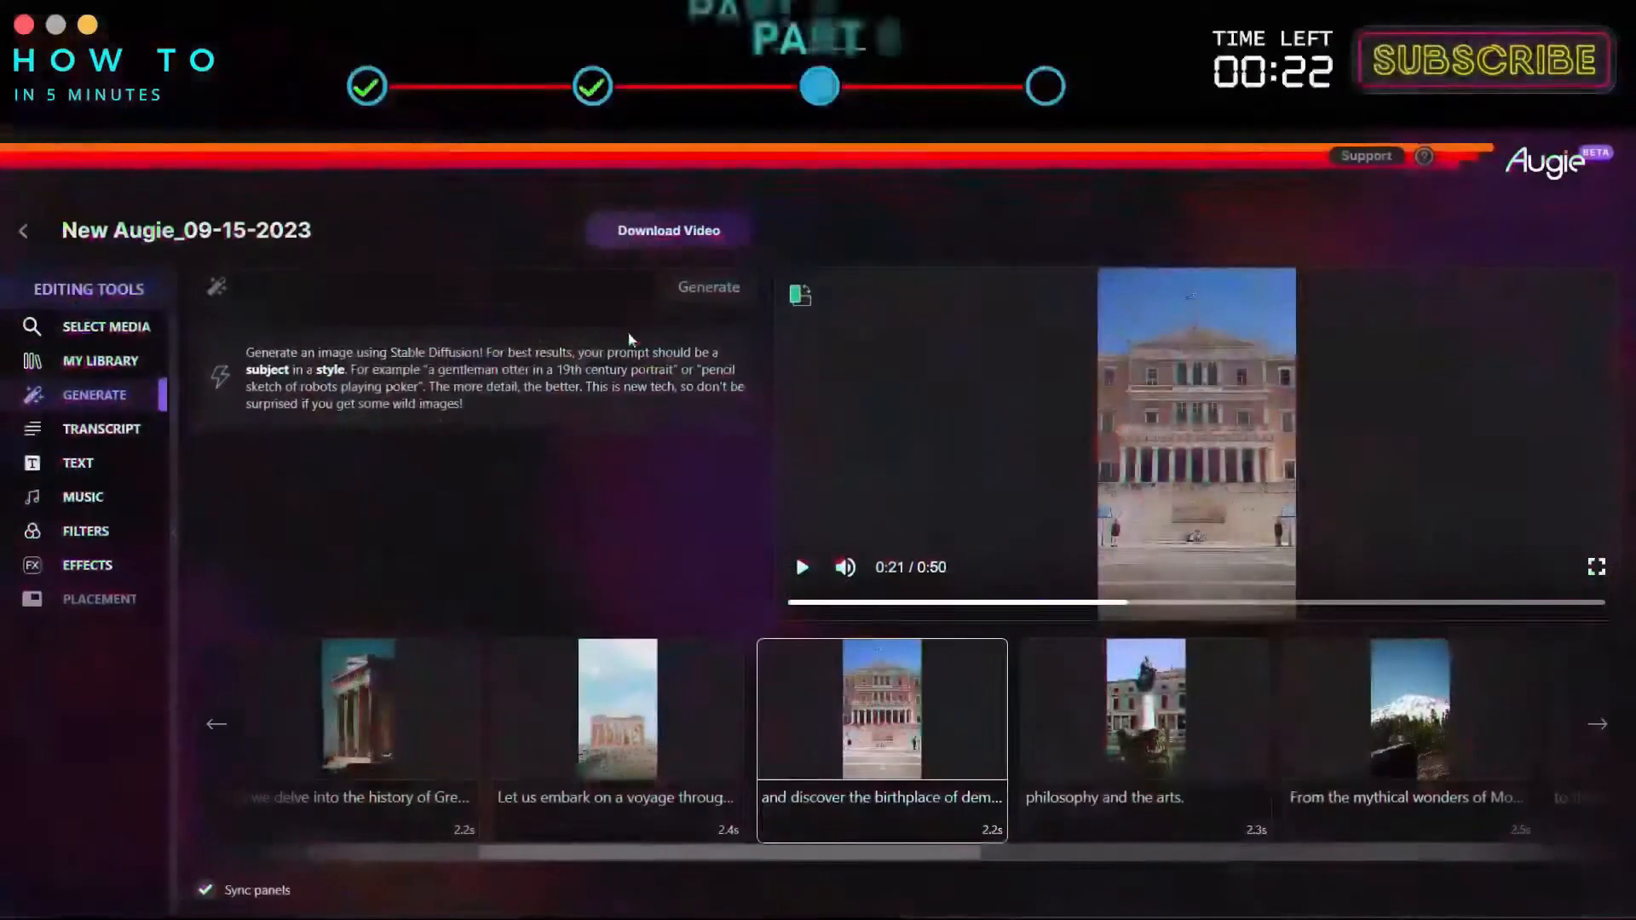
Open the transcript and step through its sentences.
left_click(120, 434)
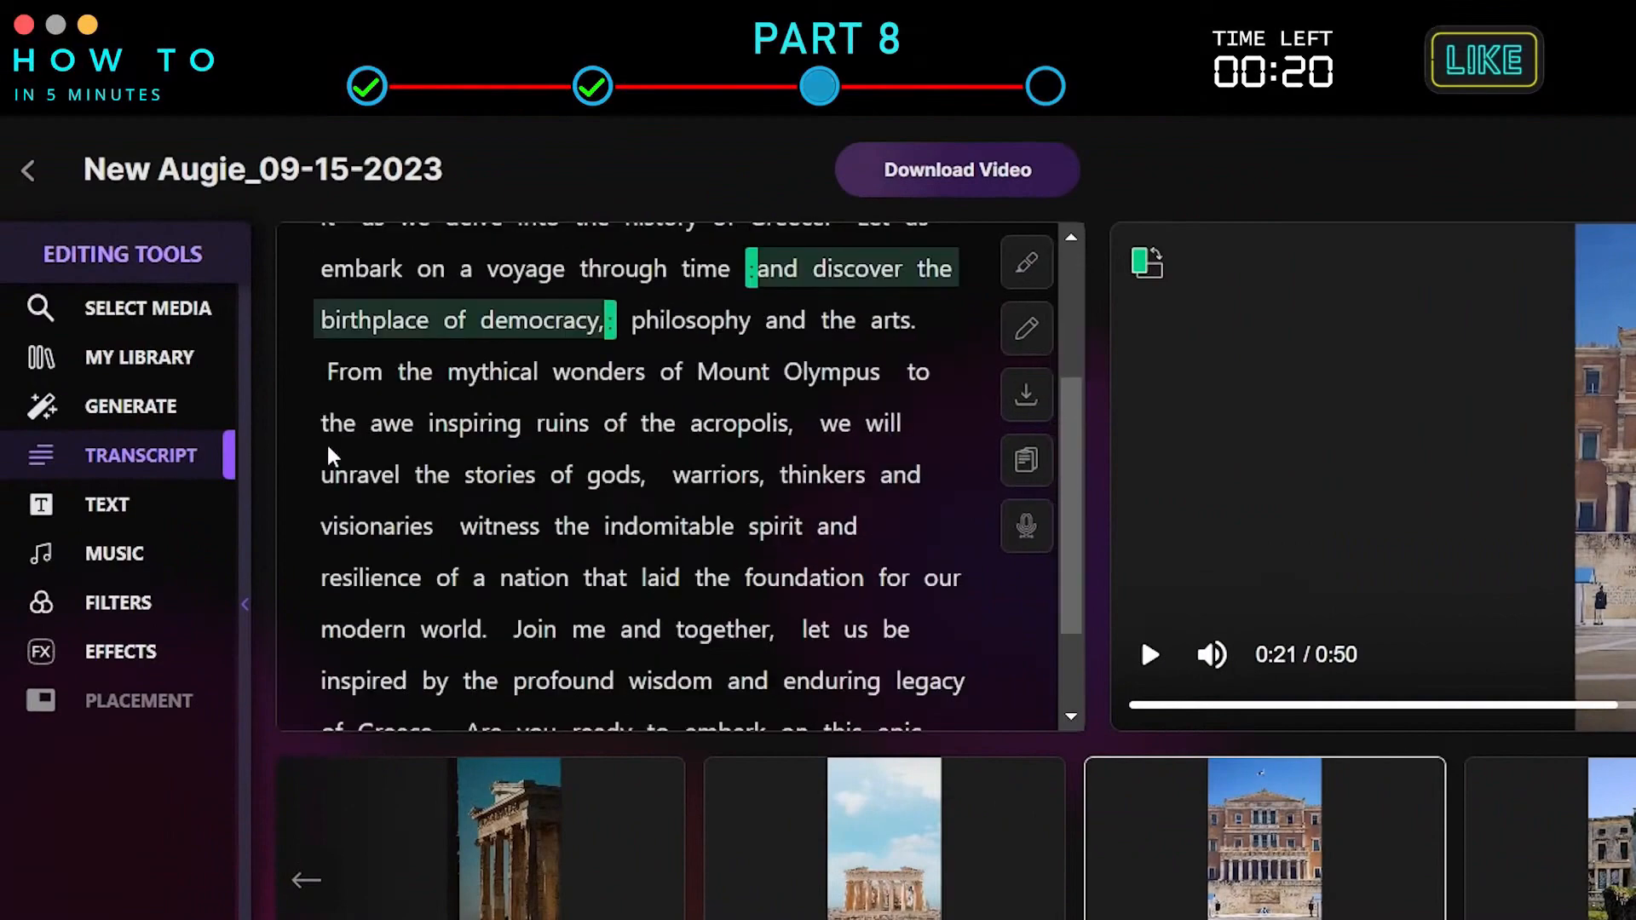
scroll(876, 460, "up", 3)
left_click(606, 283)
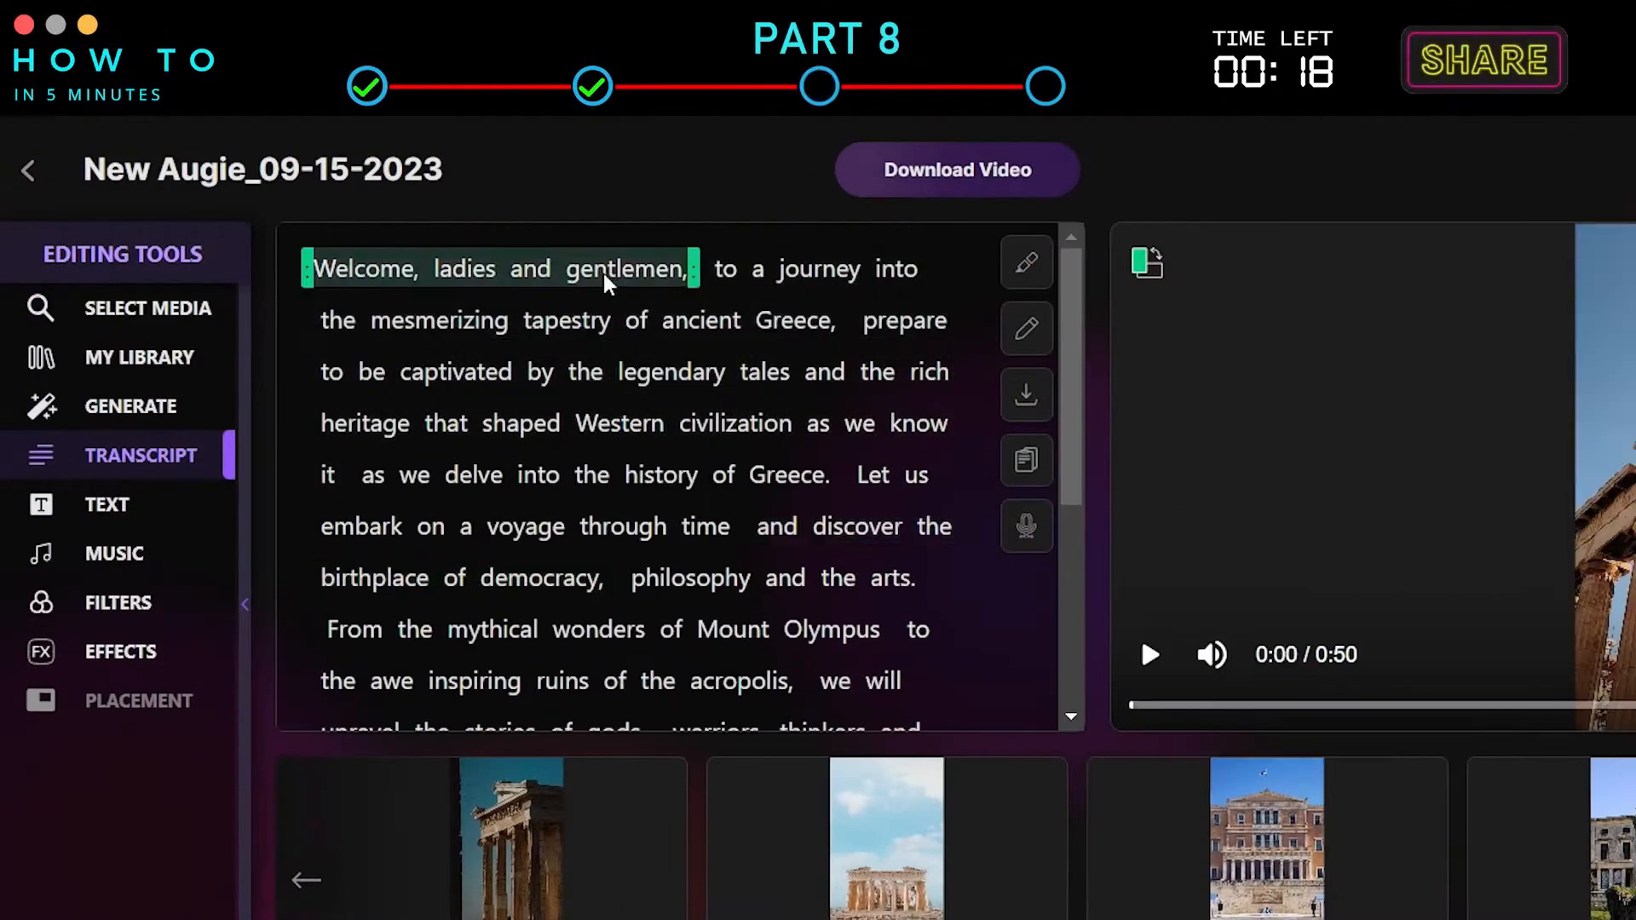
left_click(724, 324)
left_click(878, 373)
scroll(819, 409, "down", 1)
left_click(737, 436)
scroll(750, 511, "down", 2)
left_click(777, 615)
scroll(869, 620, "down", 3)
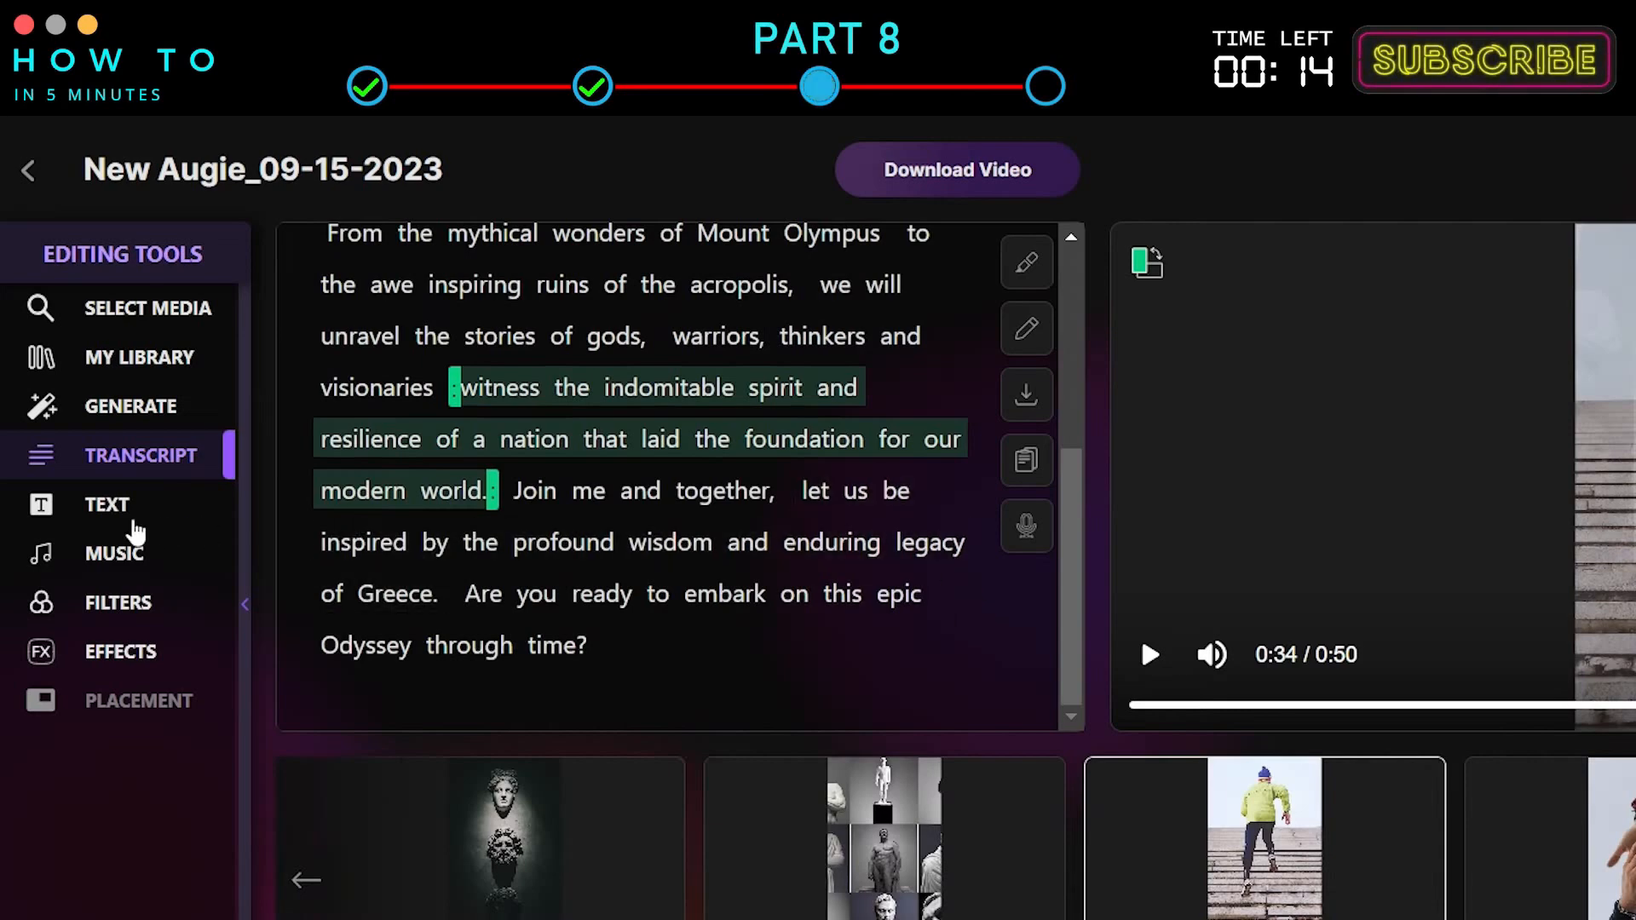
Enable closed captions for the entire video with no background colour and the Classic font.
left_click(111, 505)
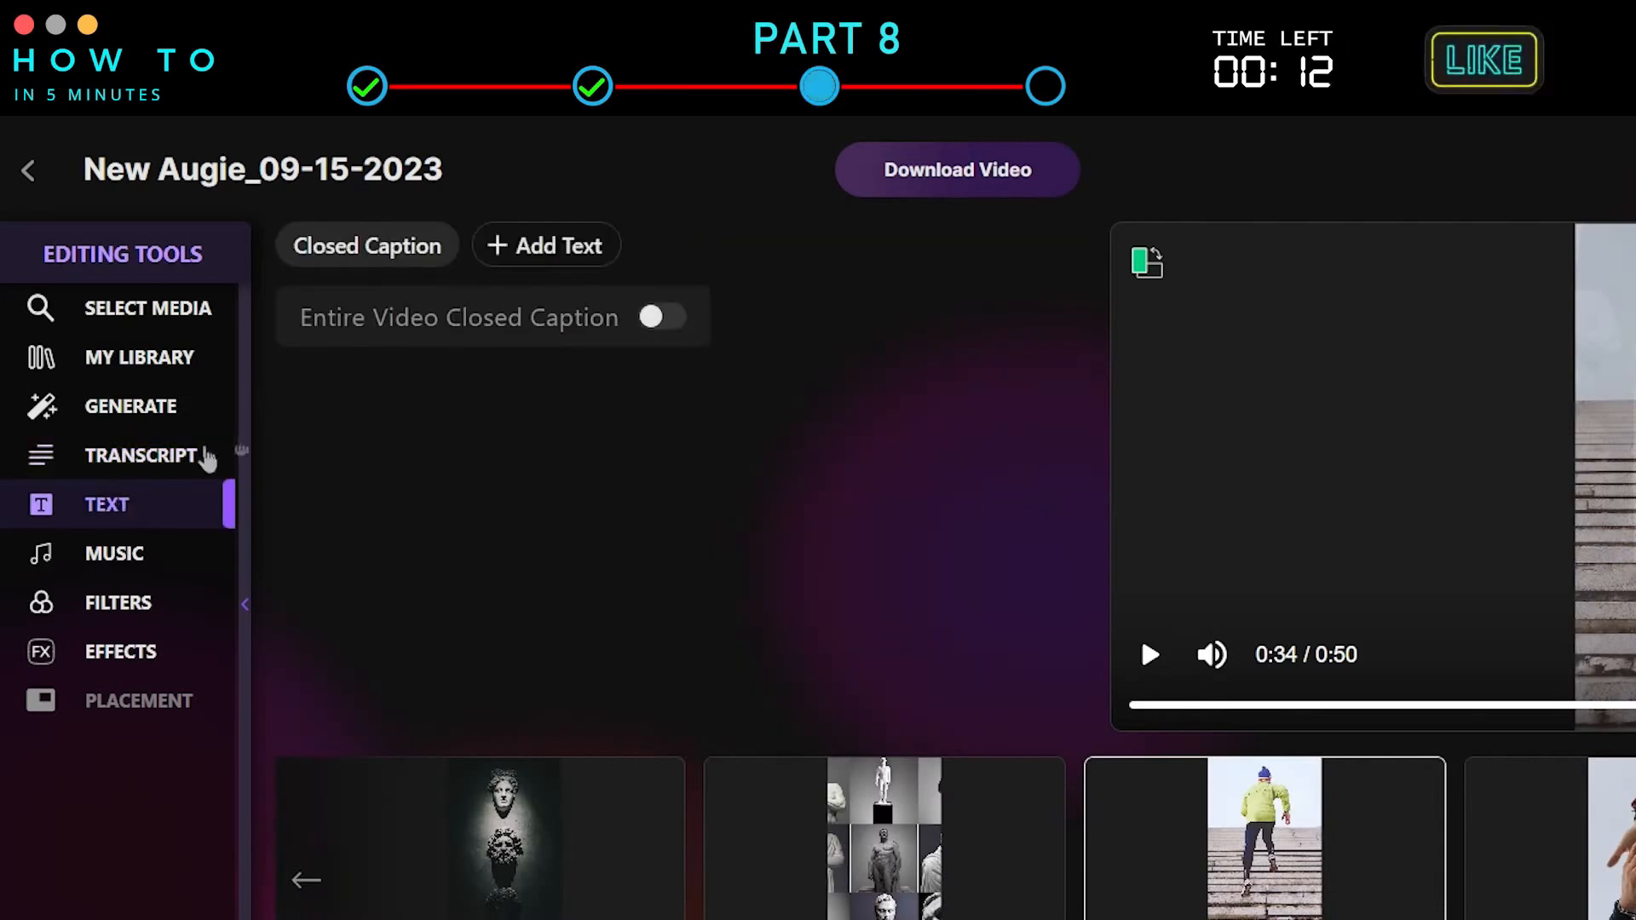
left_click(661, 317)
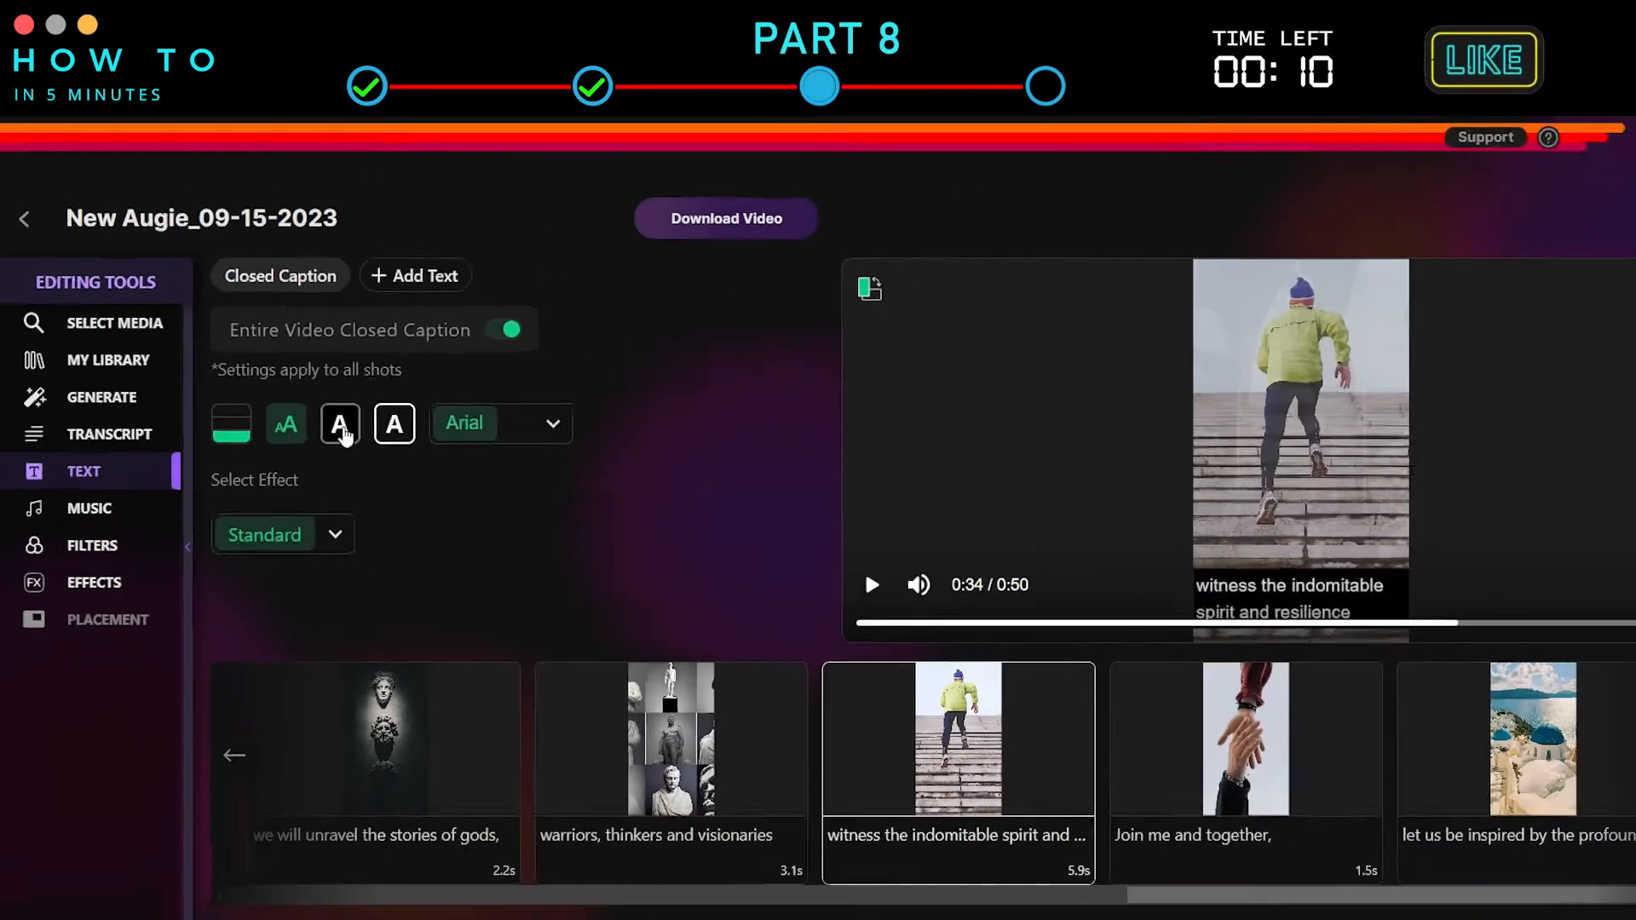
left_click(342, 428)
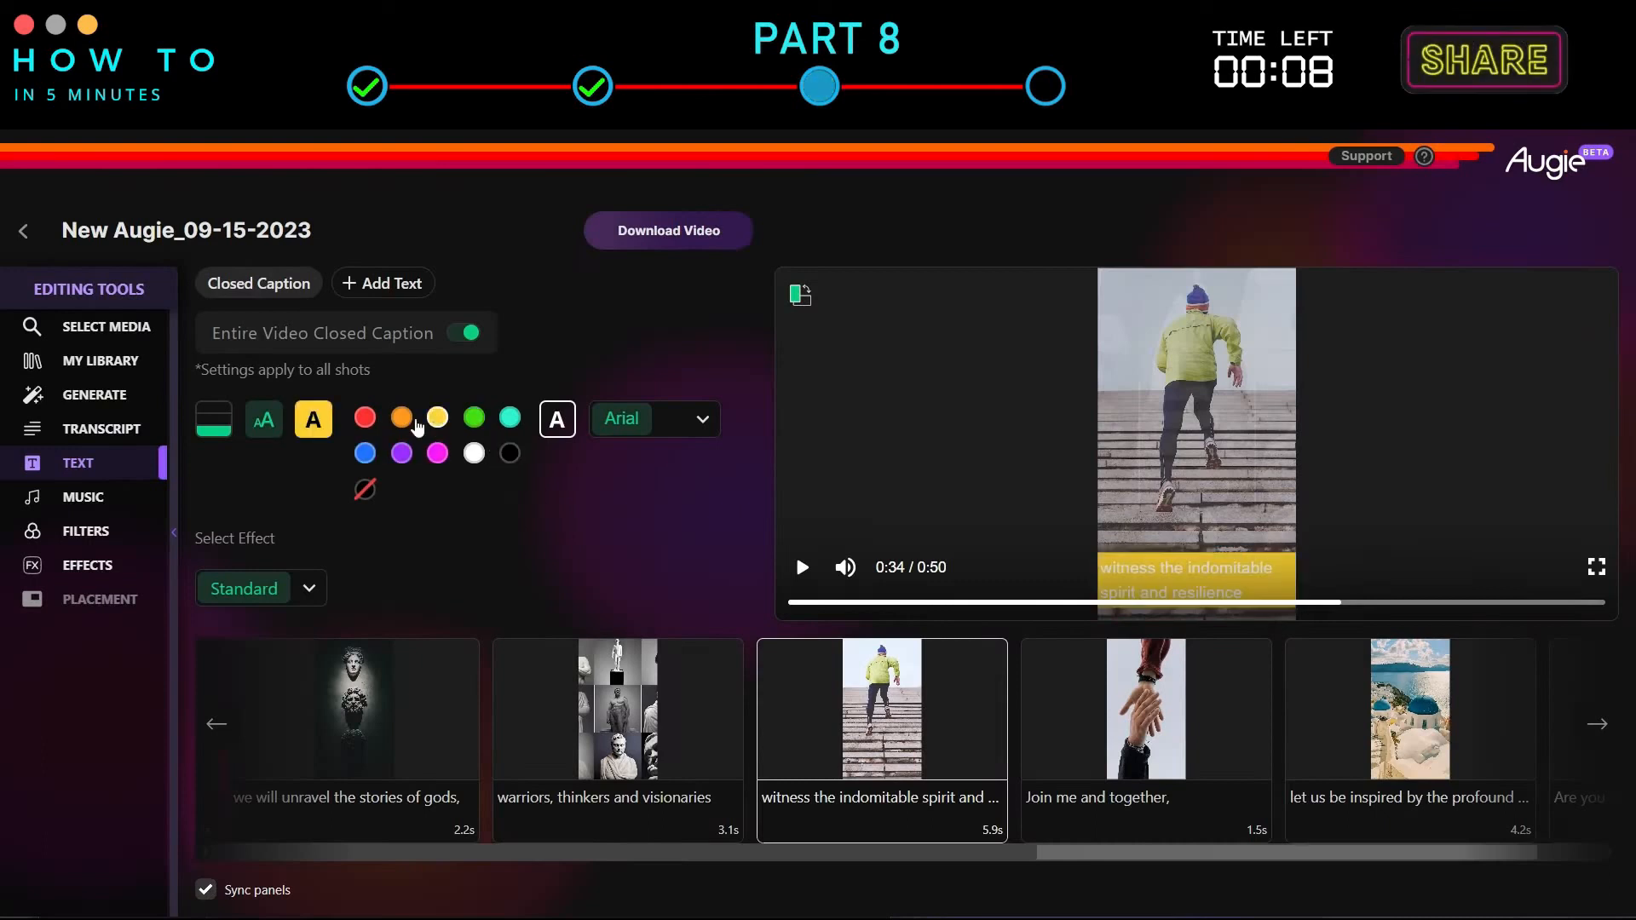
left_click(367, 490)
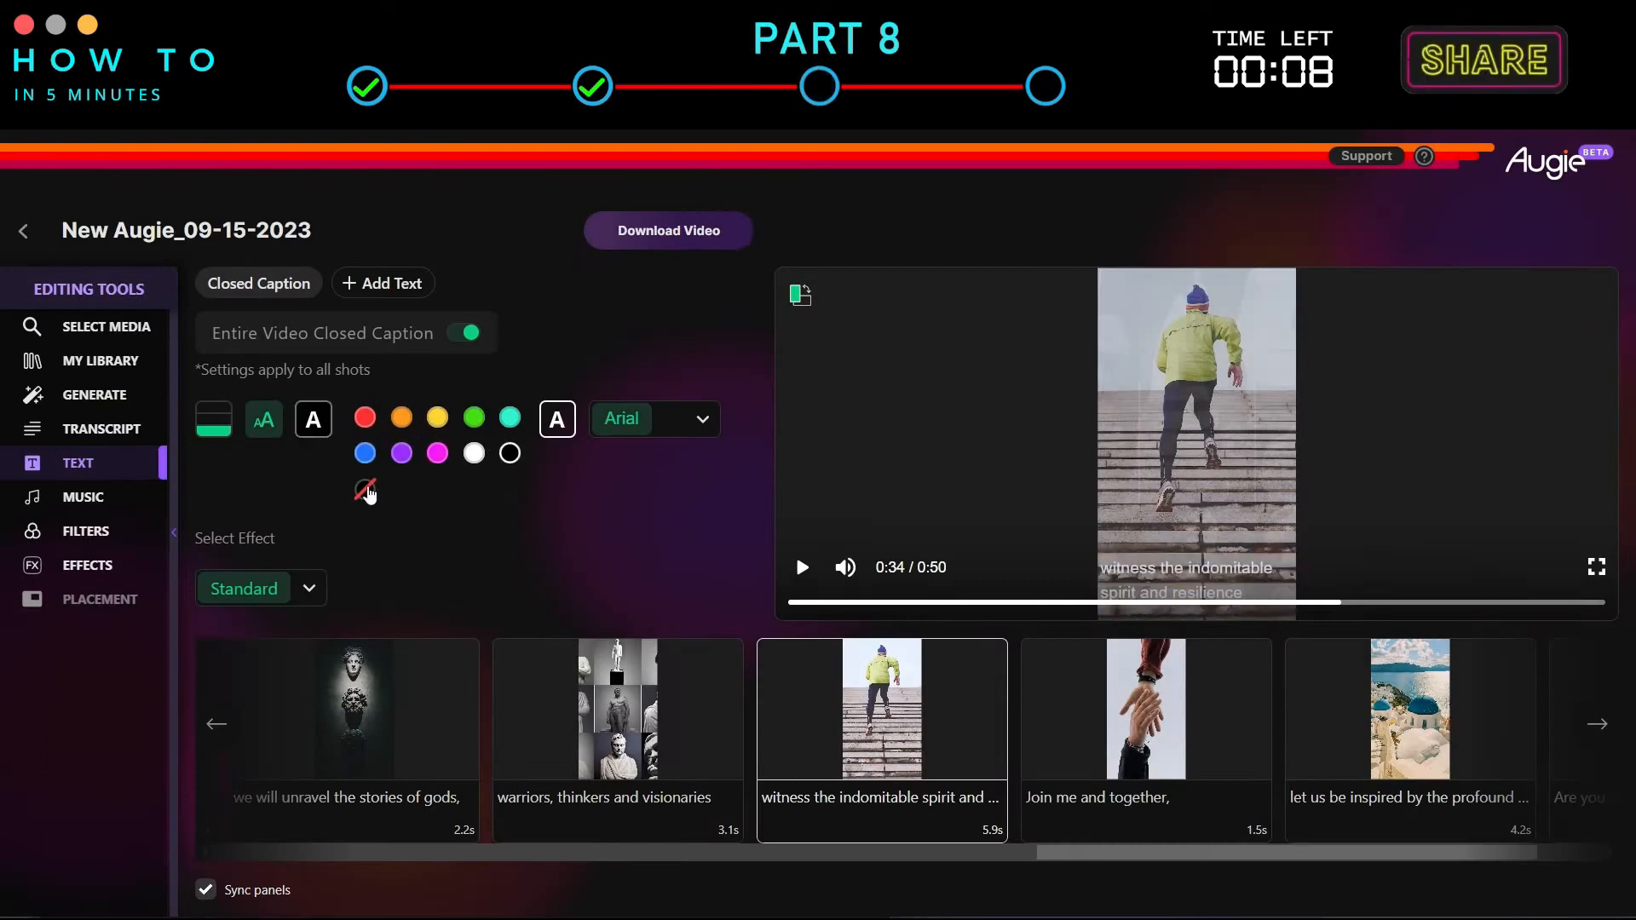
left_click(699, 419)
left_click(651, 476)
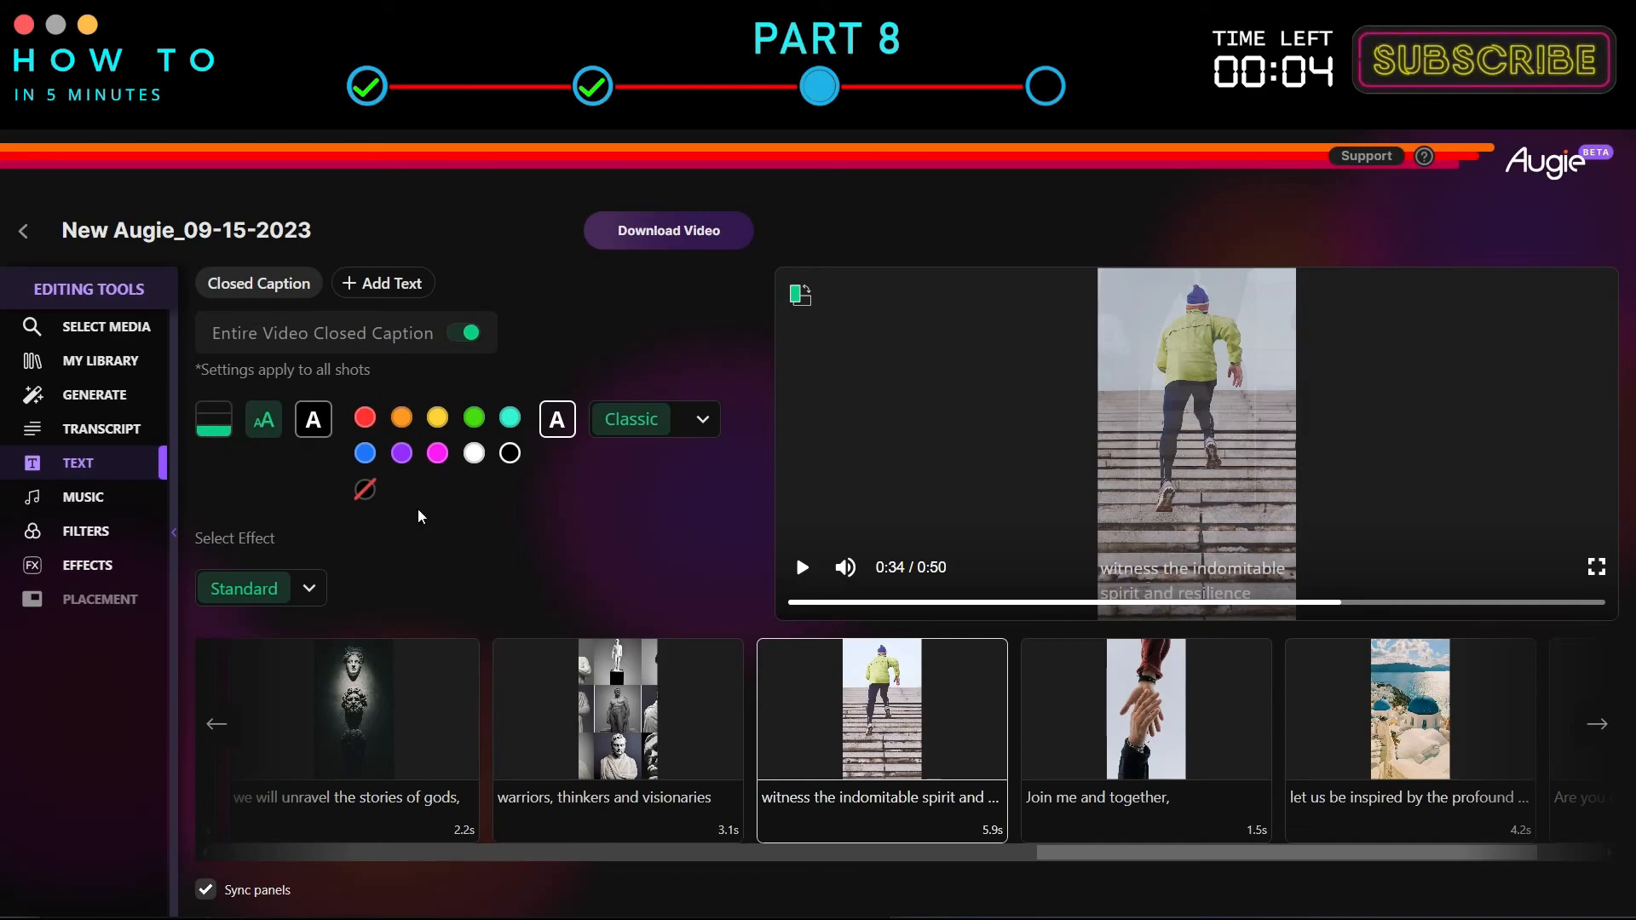
Set the caption highlight colour to yellow and the caption effect to Word By Word.
left_click(487, 417)
left_click(309, 551)
left_click(265, 417)
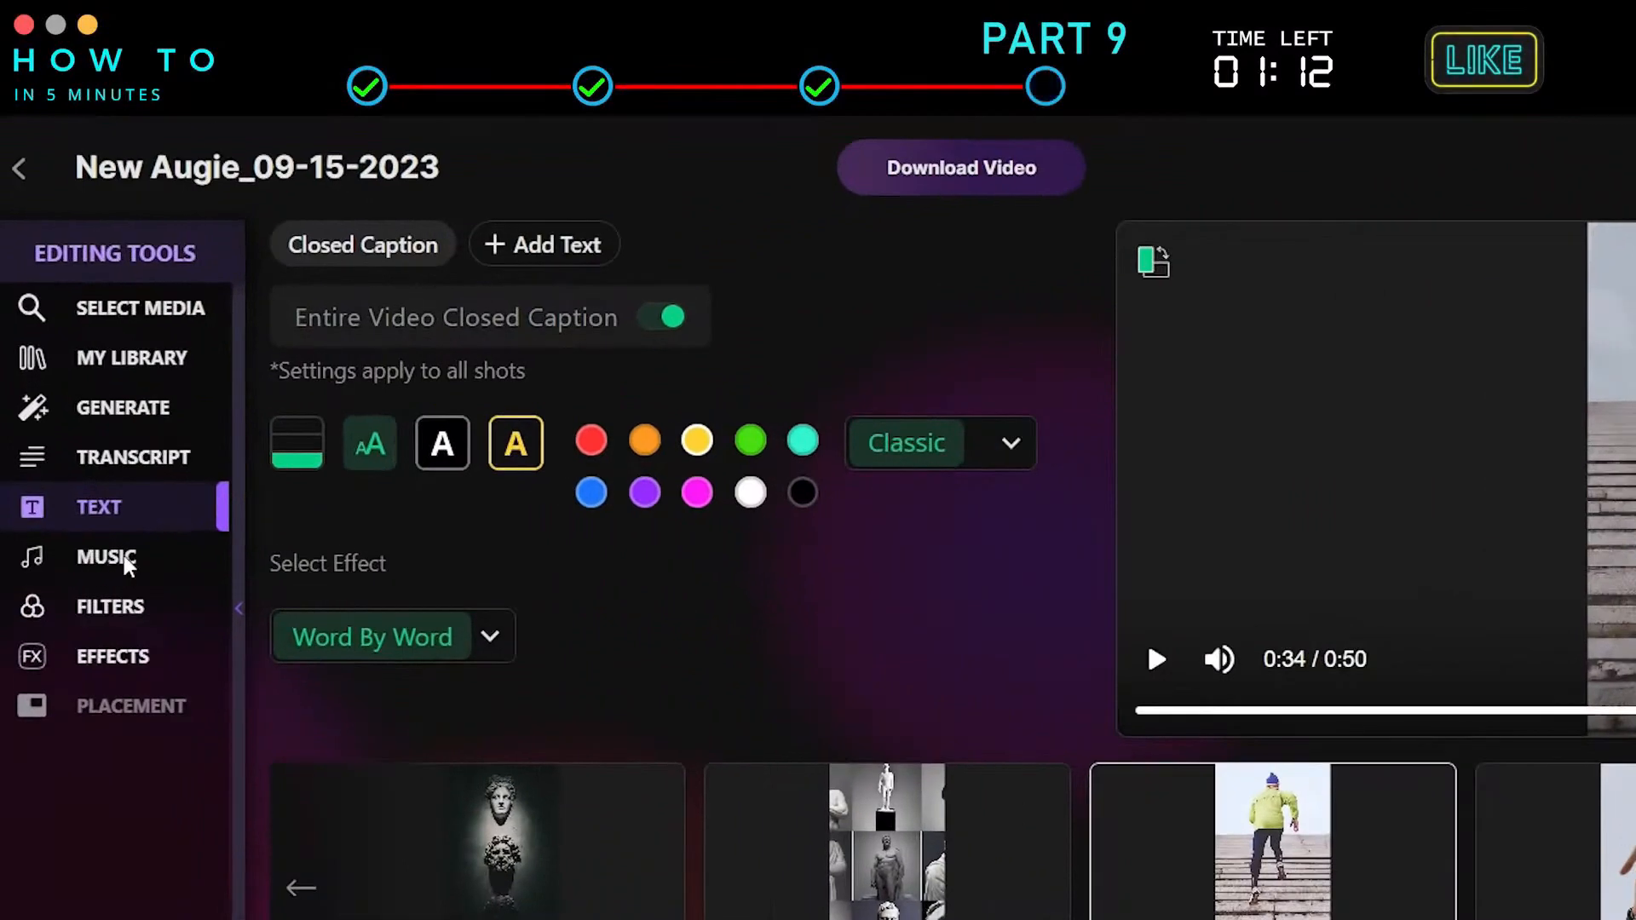
Open the music tracks and preview 'Podington Bear - 60s Quiz Show'.
left_click(93, 492)
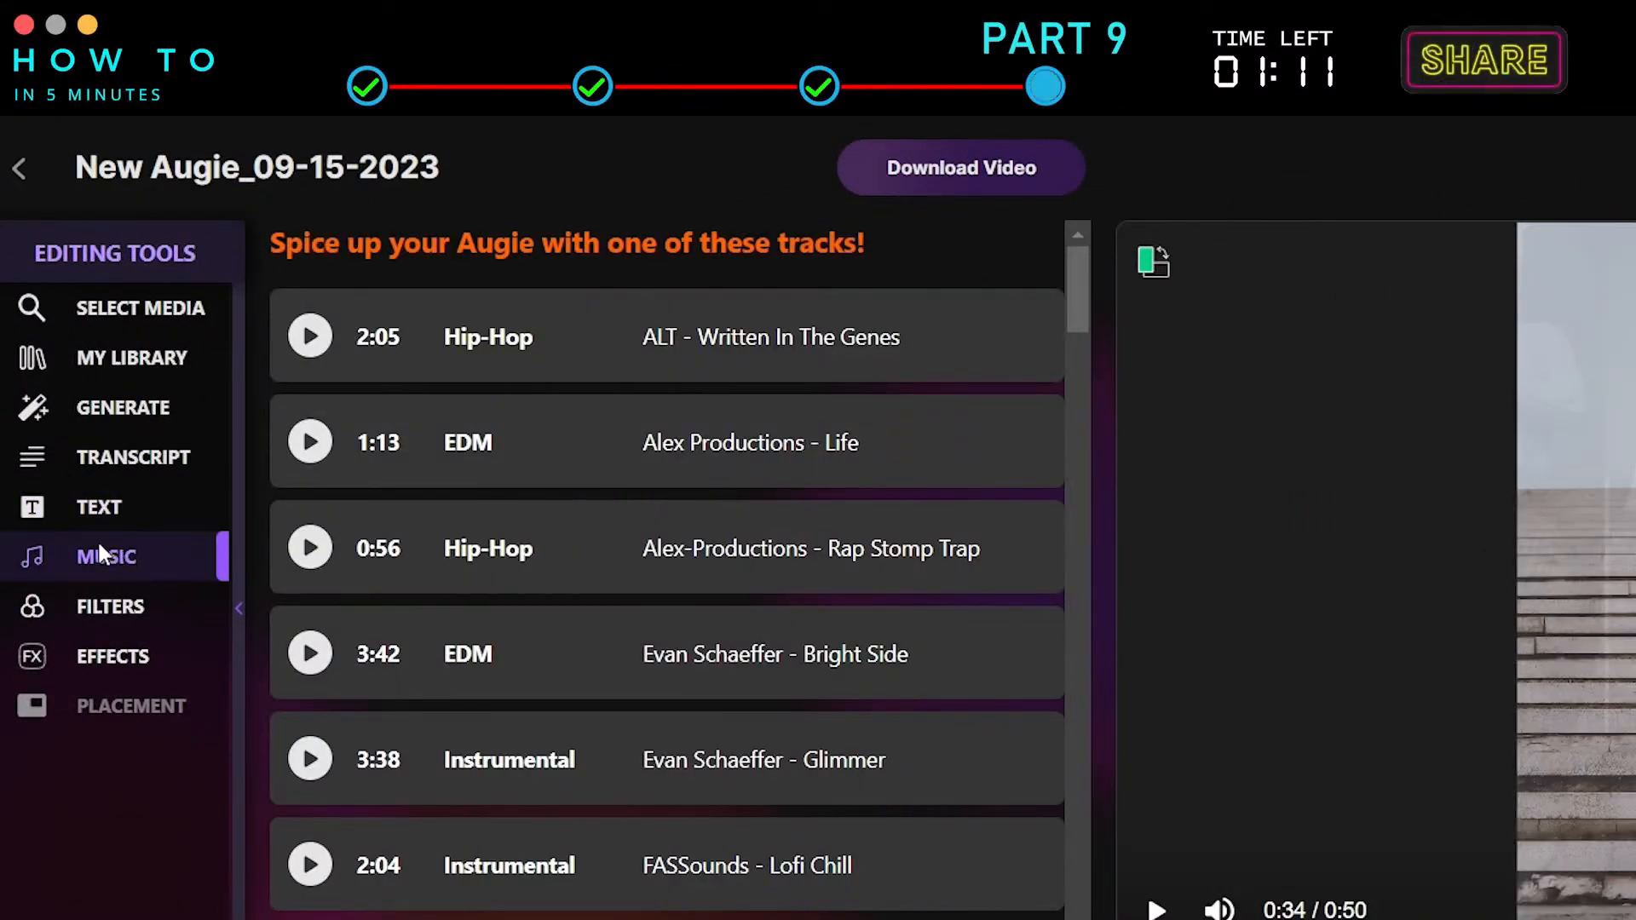
scroll(664, 554, "down", 8)
left_click(821, 759)
scroll(820, 765, "down", 2)
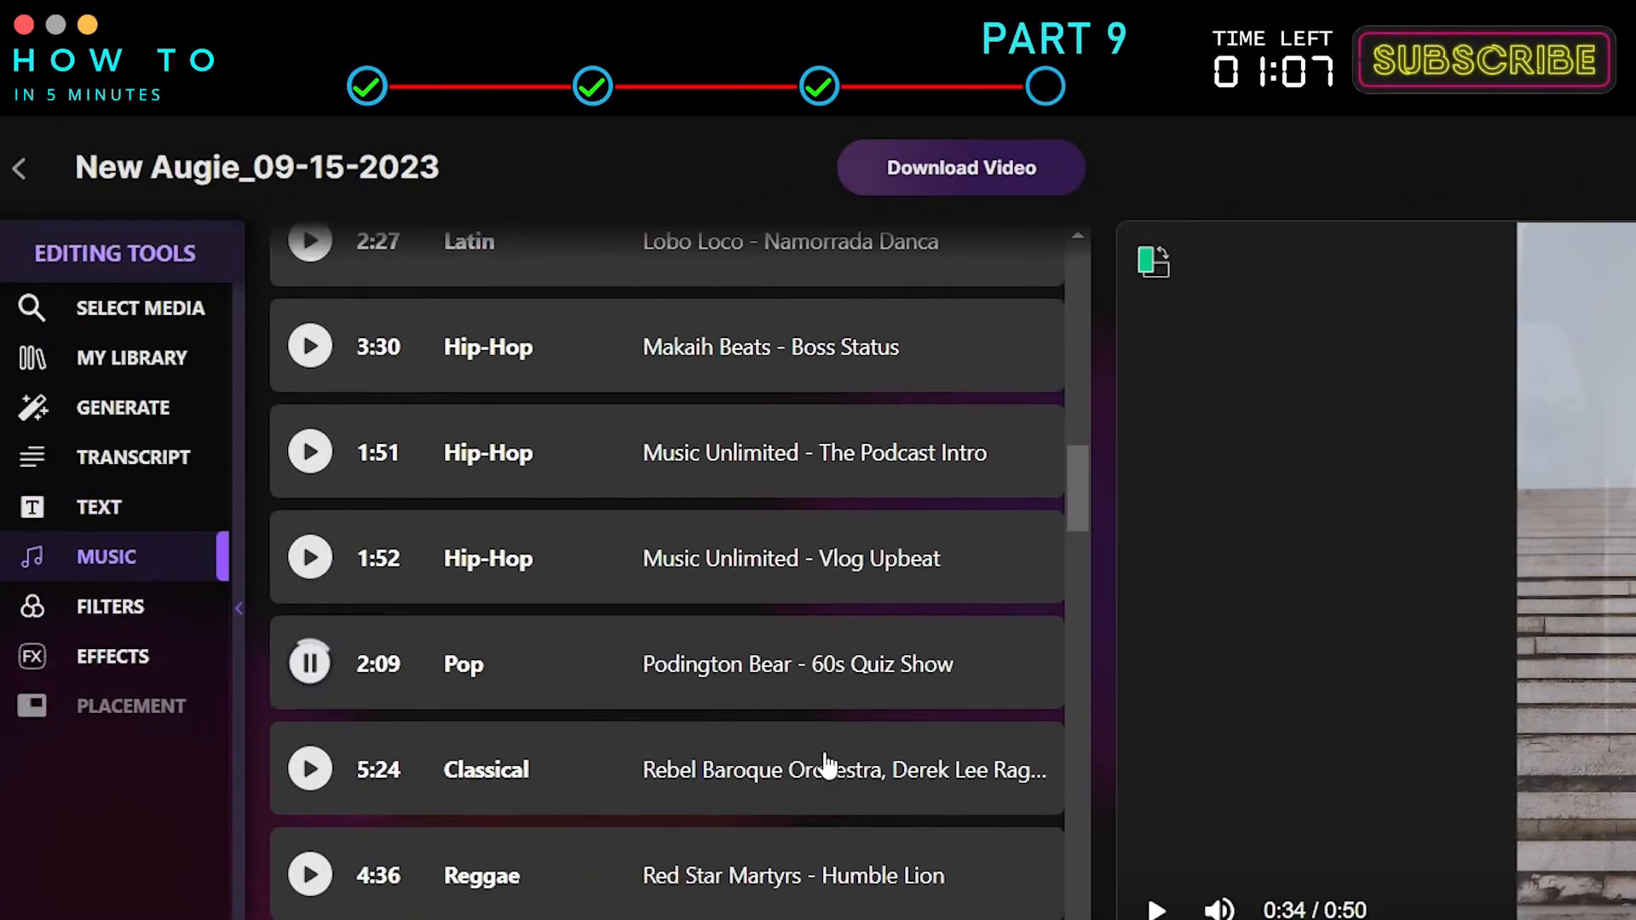
Stop the track preview and choose the classical 'Rebel Baroque Orchestra, Derek Lee Rag...' track as background music.
left_click(312, 692)
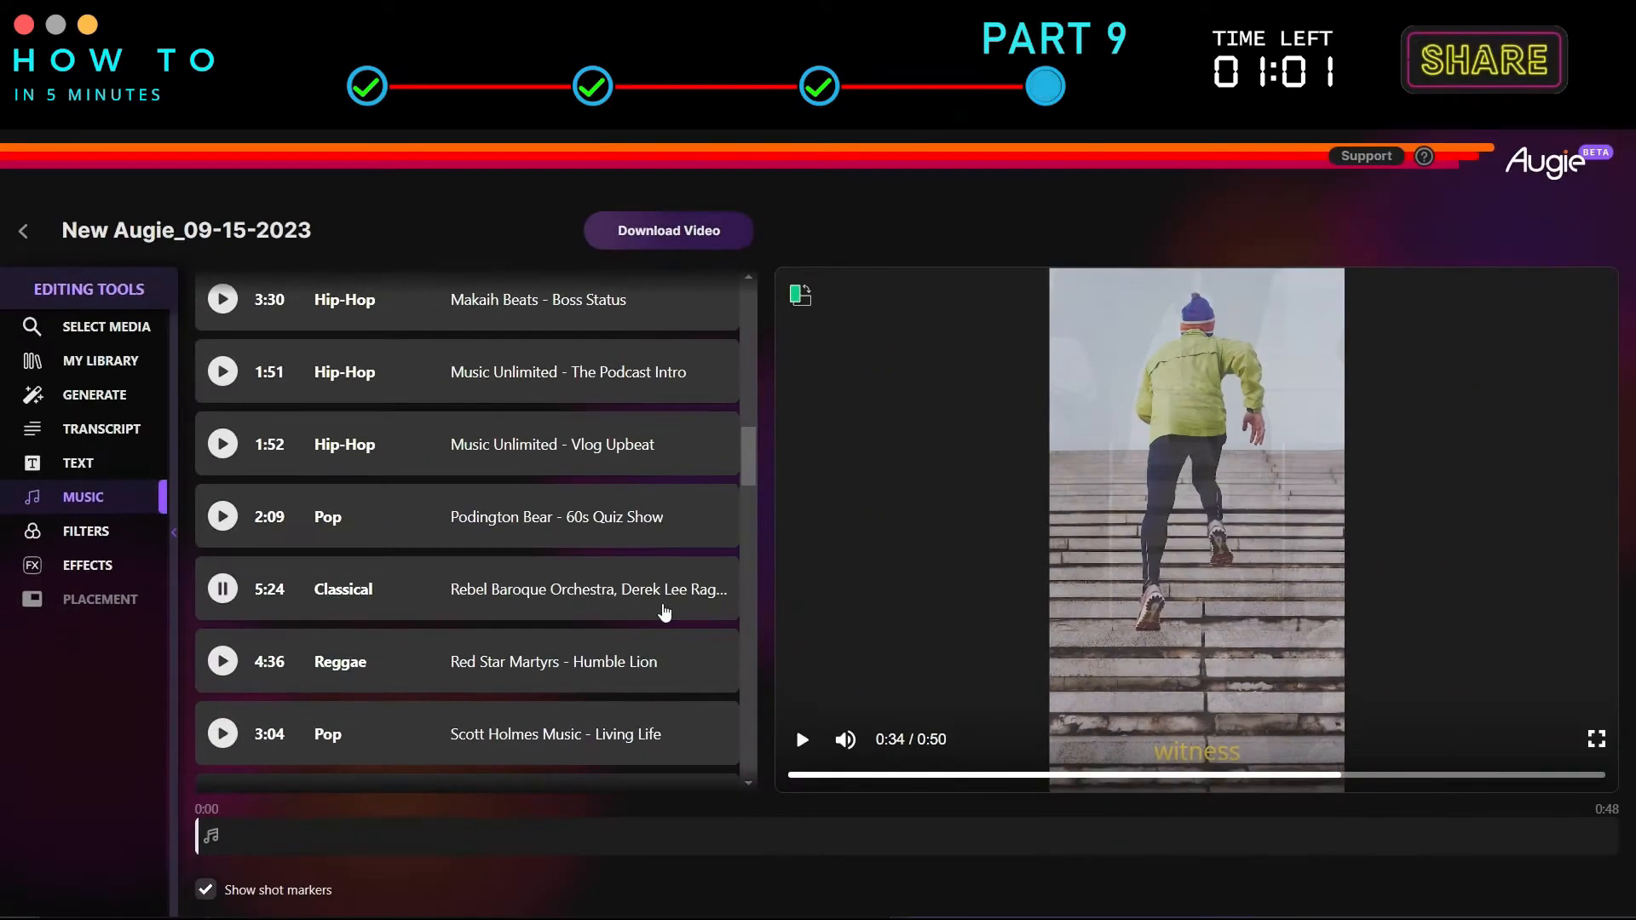
left_click(410, 588)
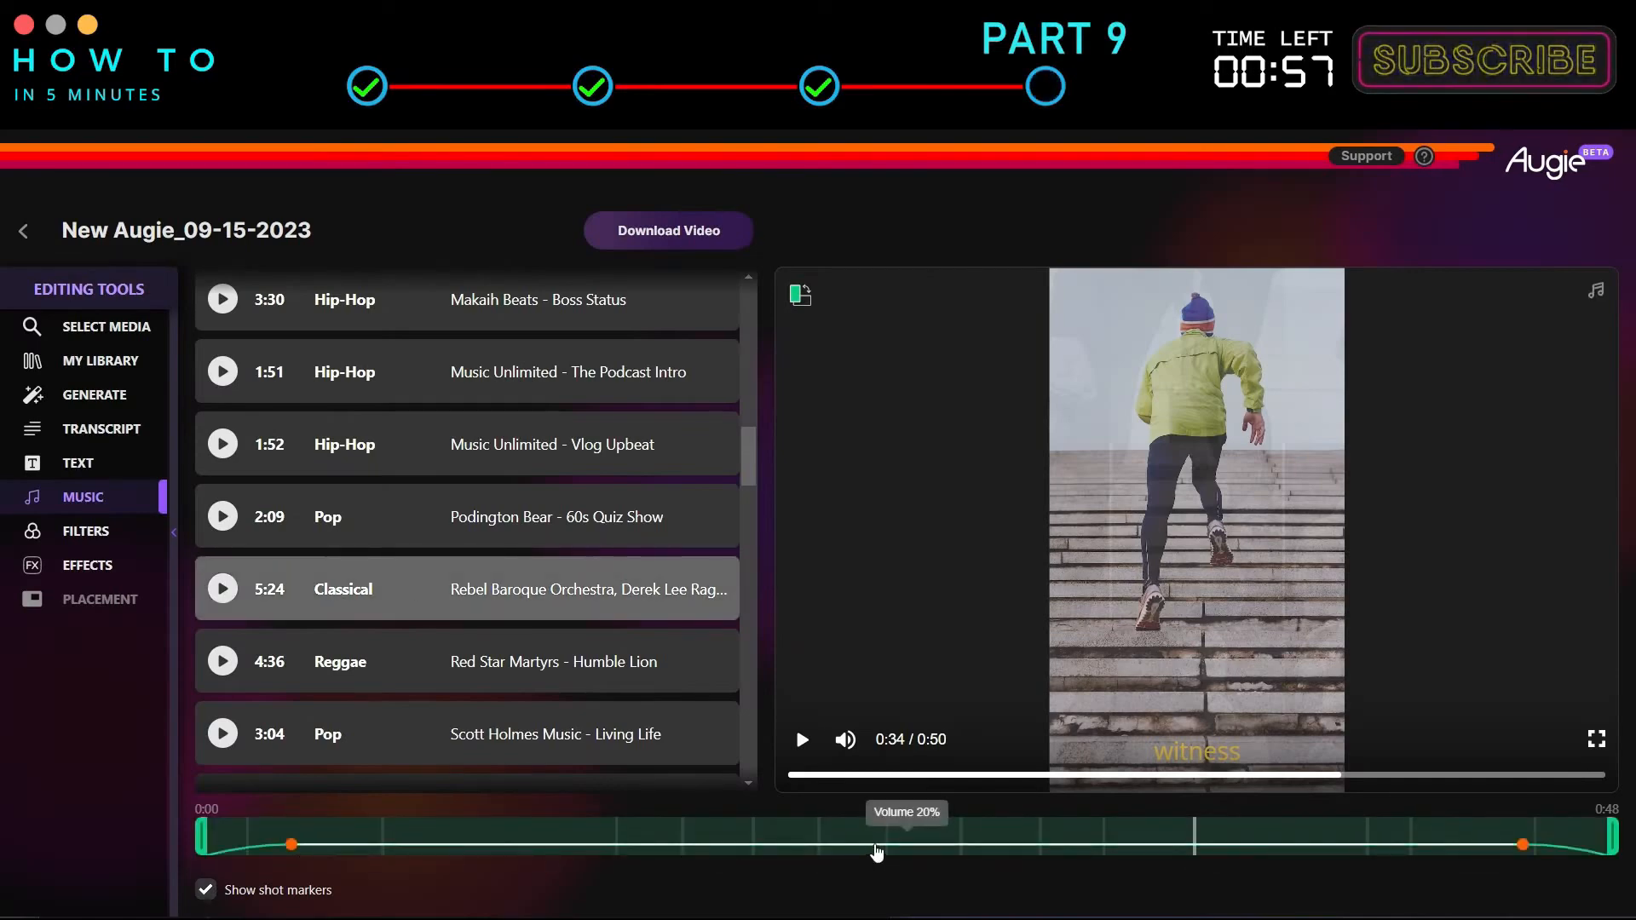
Lower the music volume to about 45% and move the fade-in and fade-out points closer to the track's ends.
left_click_drag(877, 852, 877, 848)
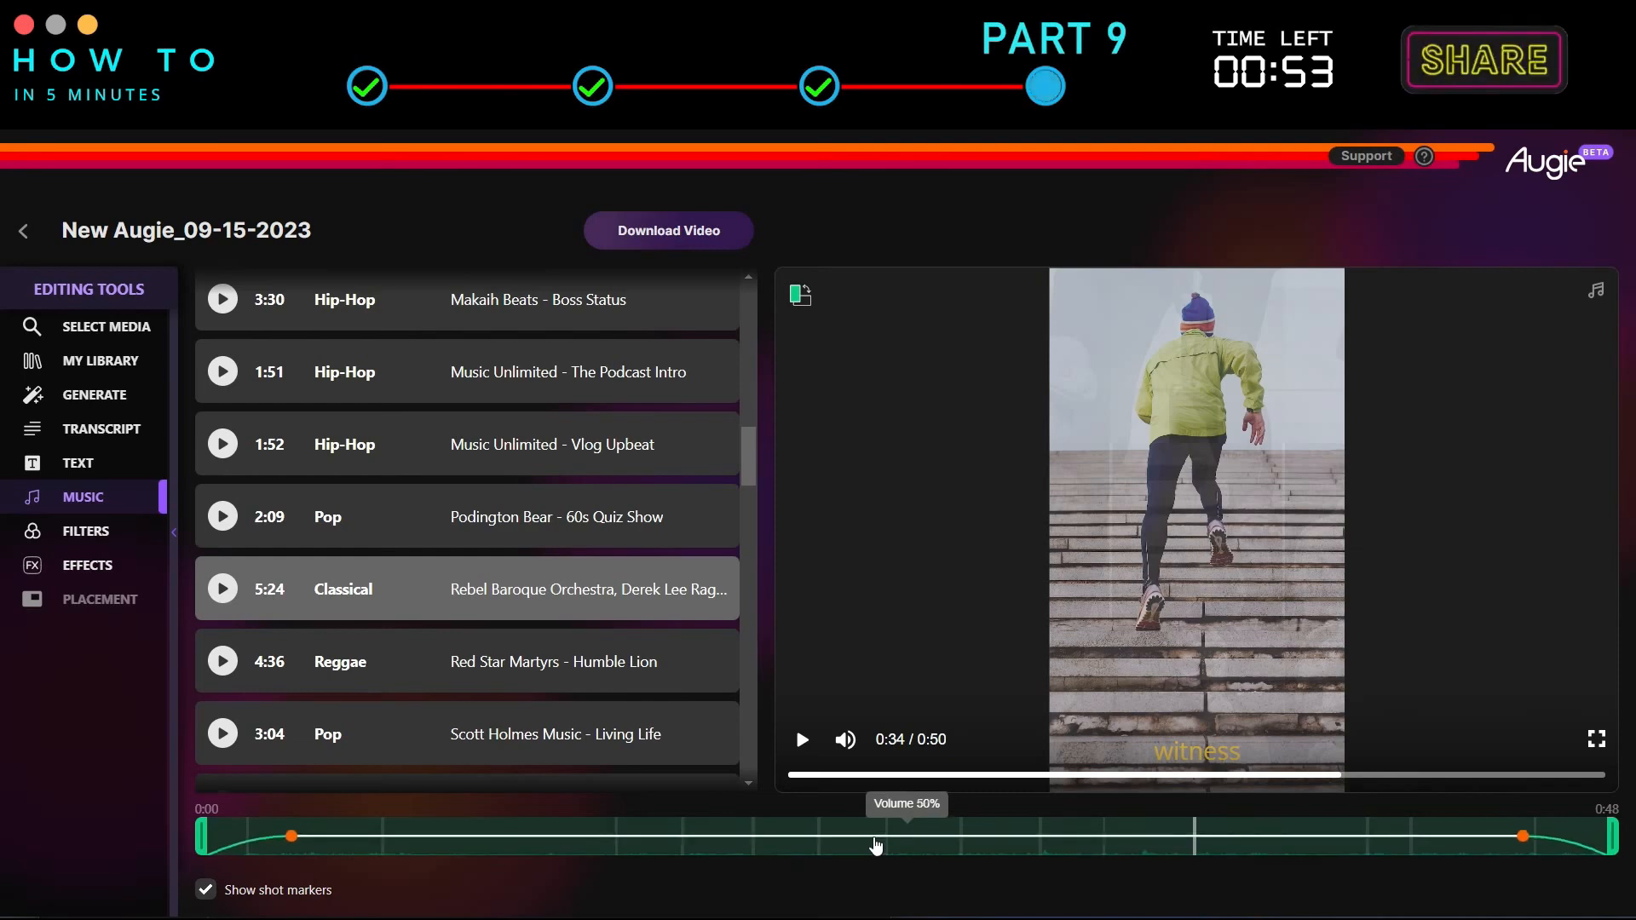
left_click_drag(879, 847, 879, 845)
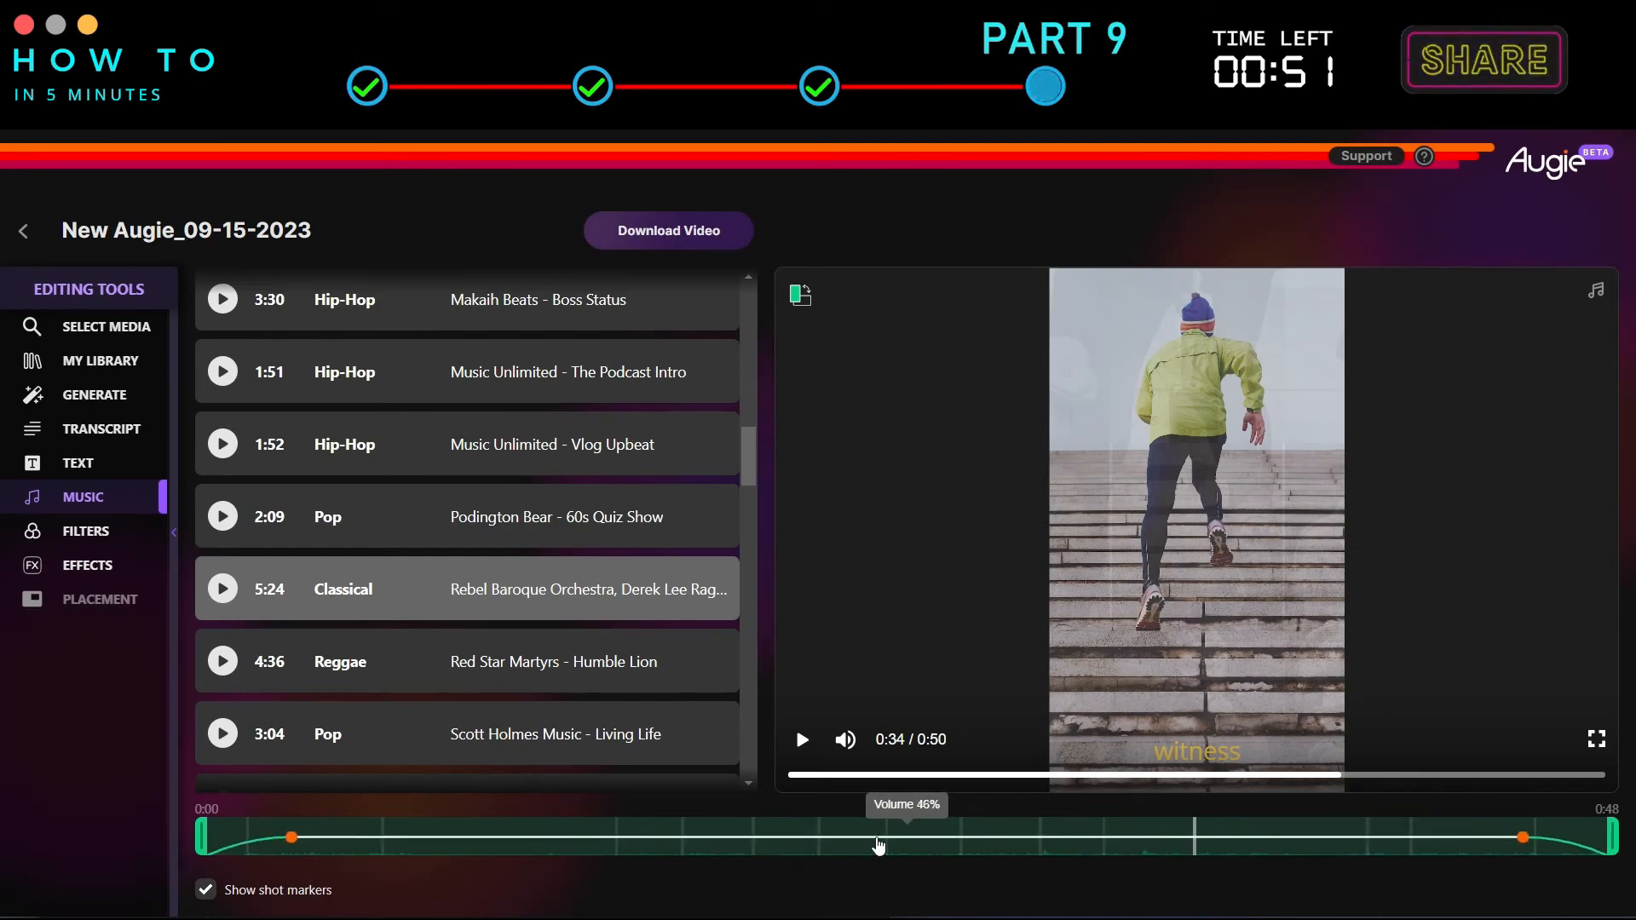
left_click_drag(293, 840, 252, 835)
left_click_drag(1525, 837, 1569, 834)
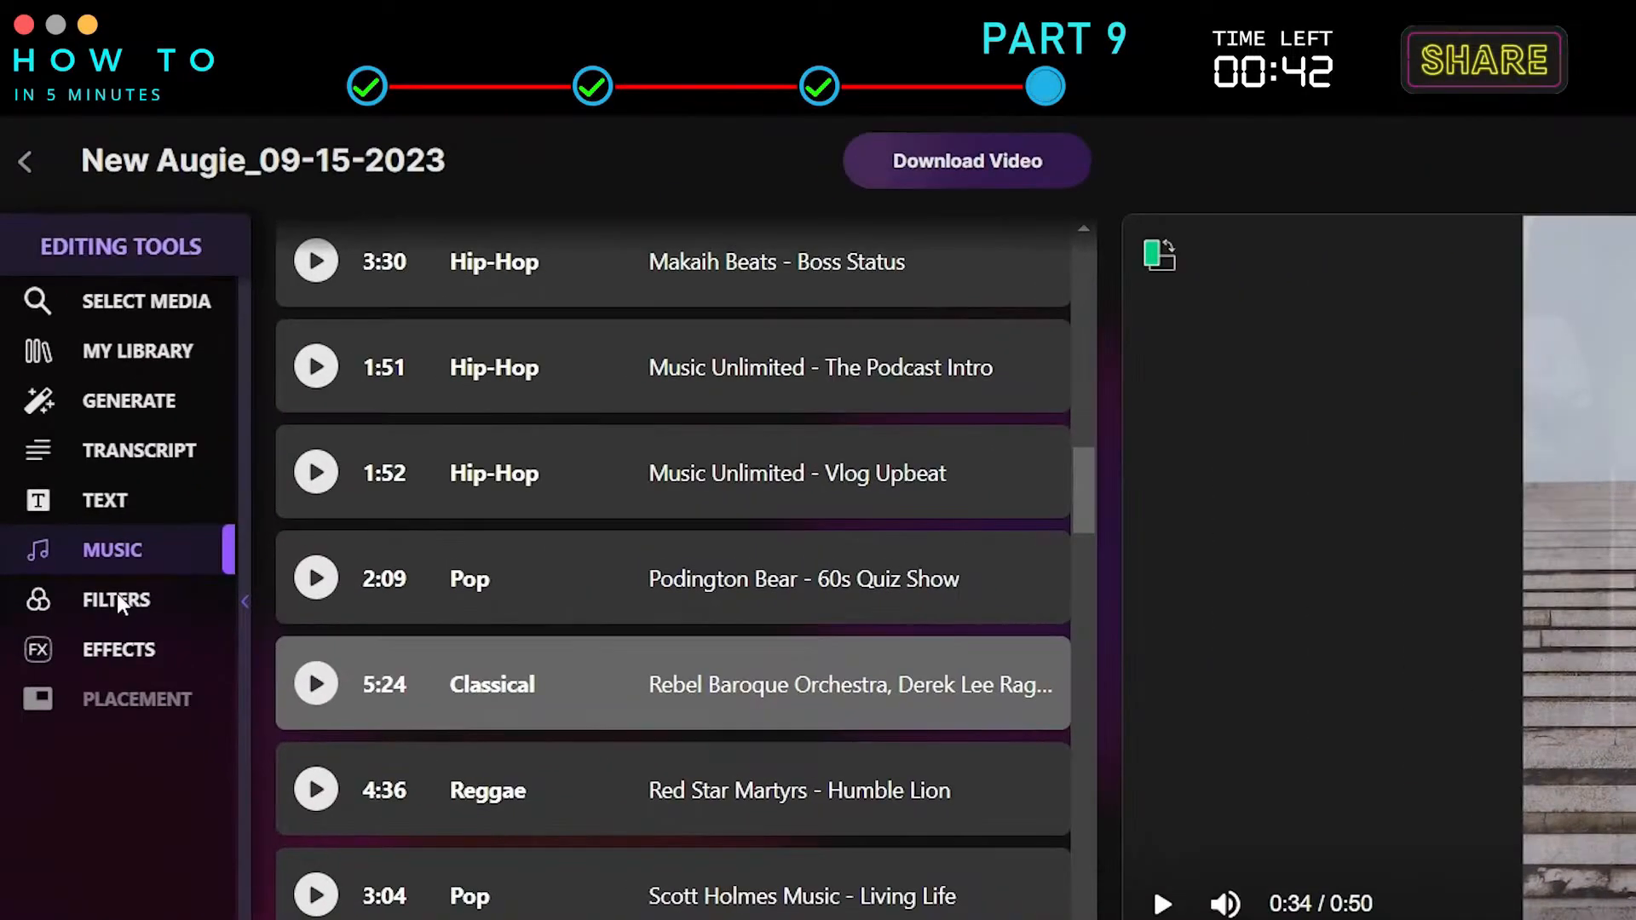
Apply the orange sunset filter to the 'witness the indomitable spirit' scene after trying the contrast filters.
left_click(89, 533)
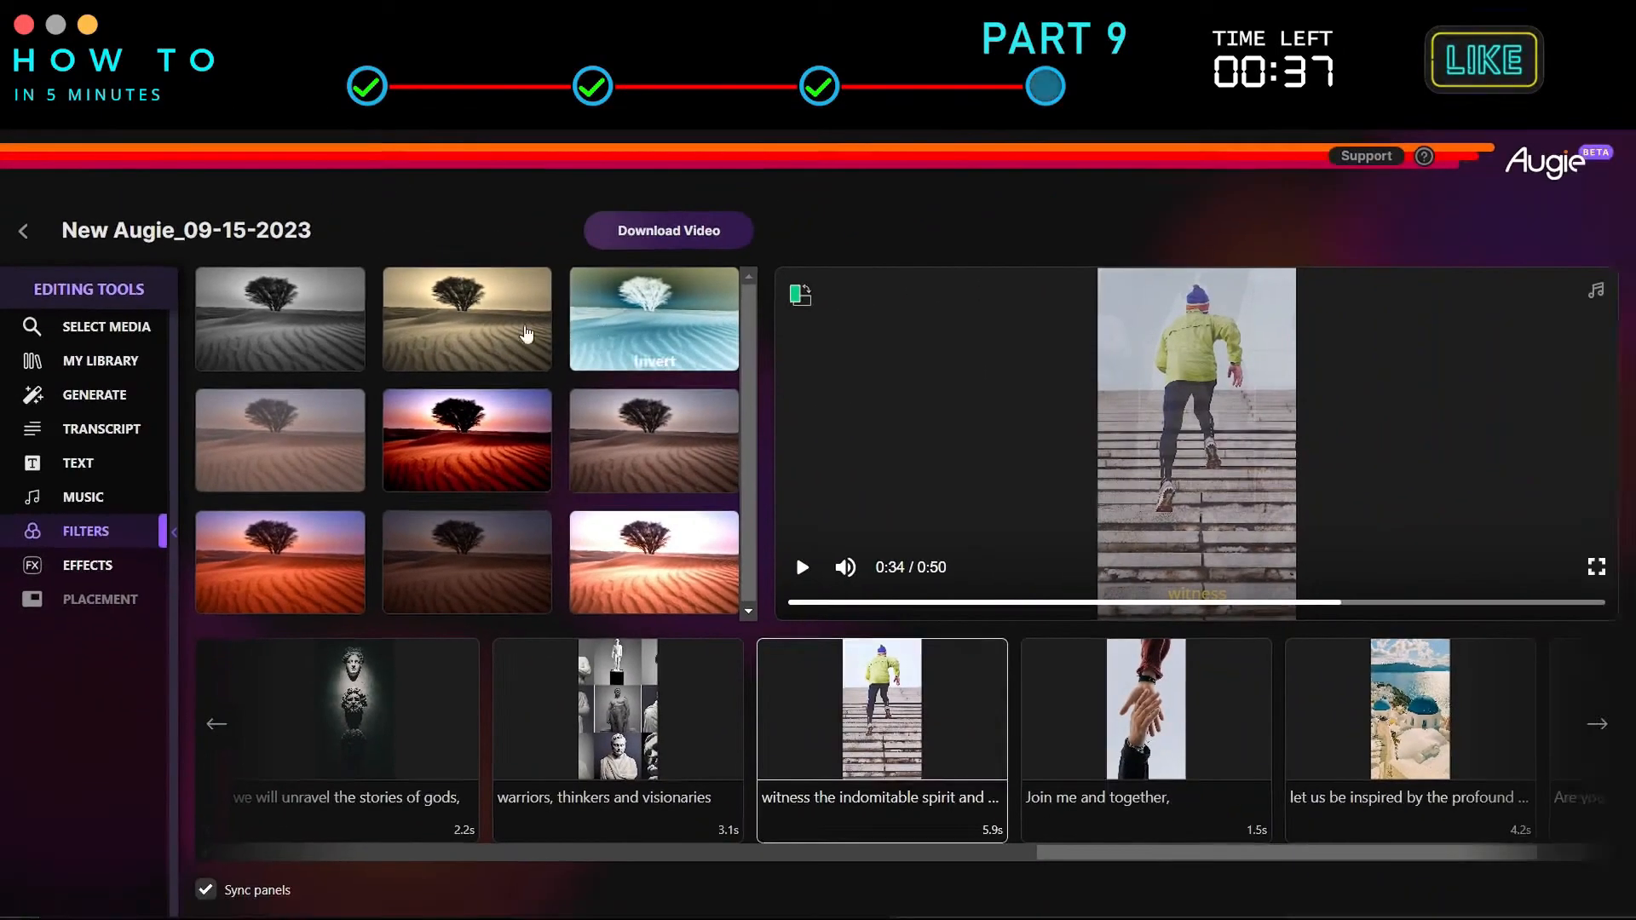
left_click(652, 476)
left_click(299, 456)
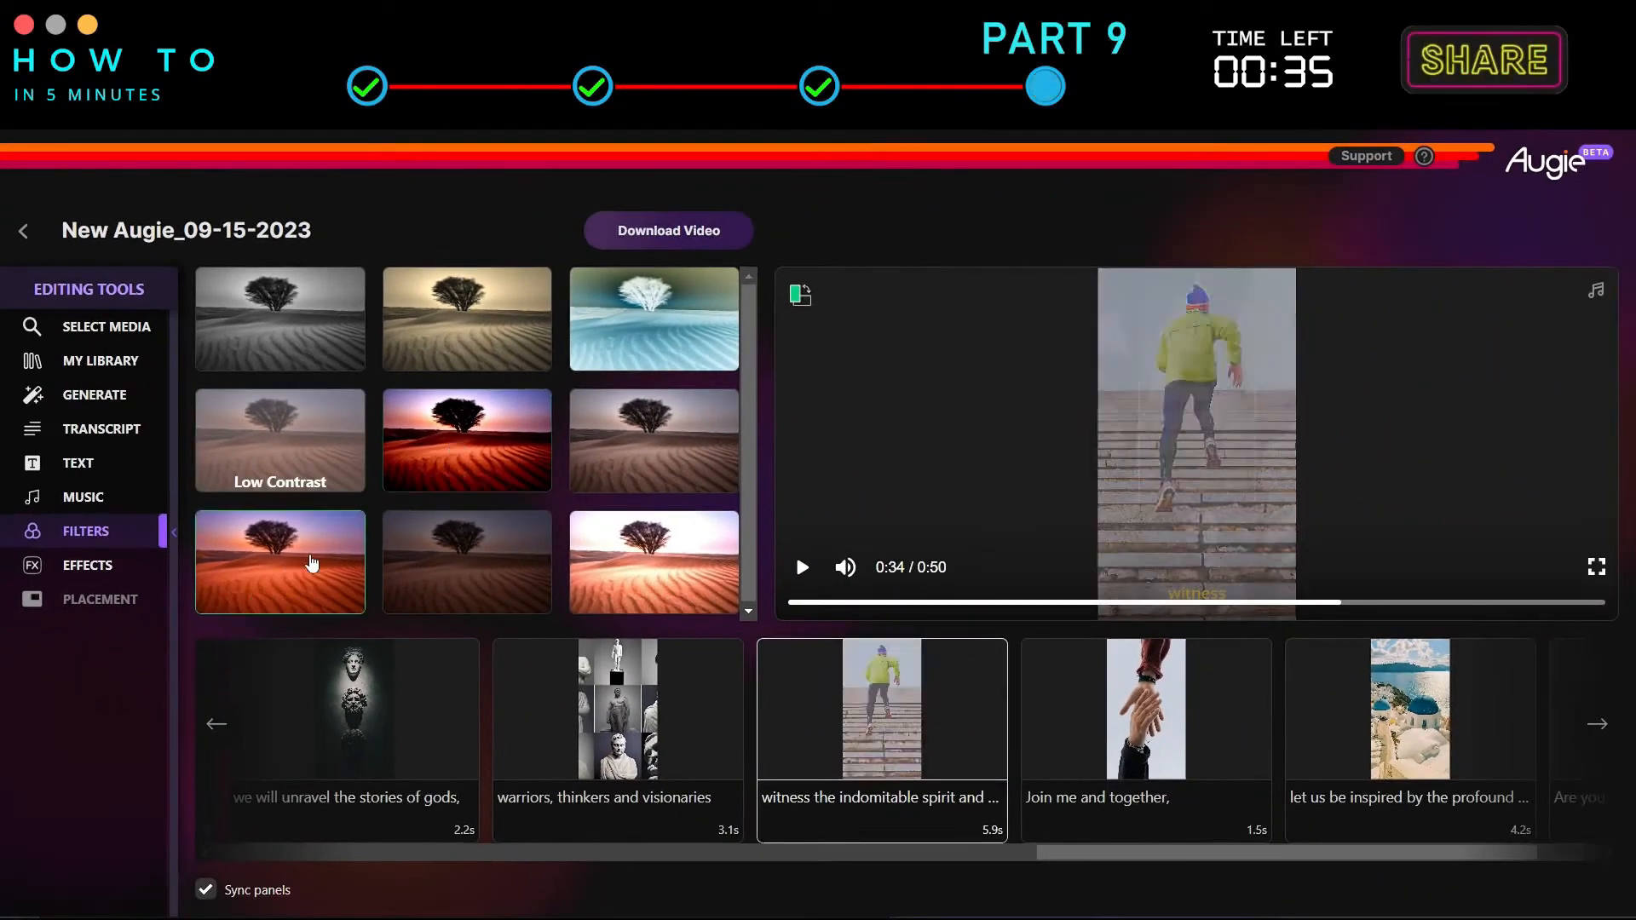
left_click(321, 590)
Apply the High Contrast filter to the 'we will unravel the stories of gods' scene.
left_click(354, 755)
left_click(494, 460)
left_click(493, 460)
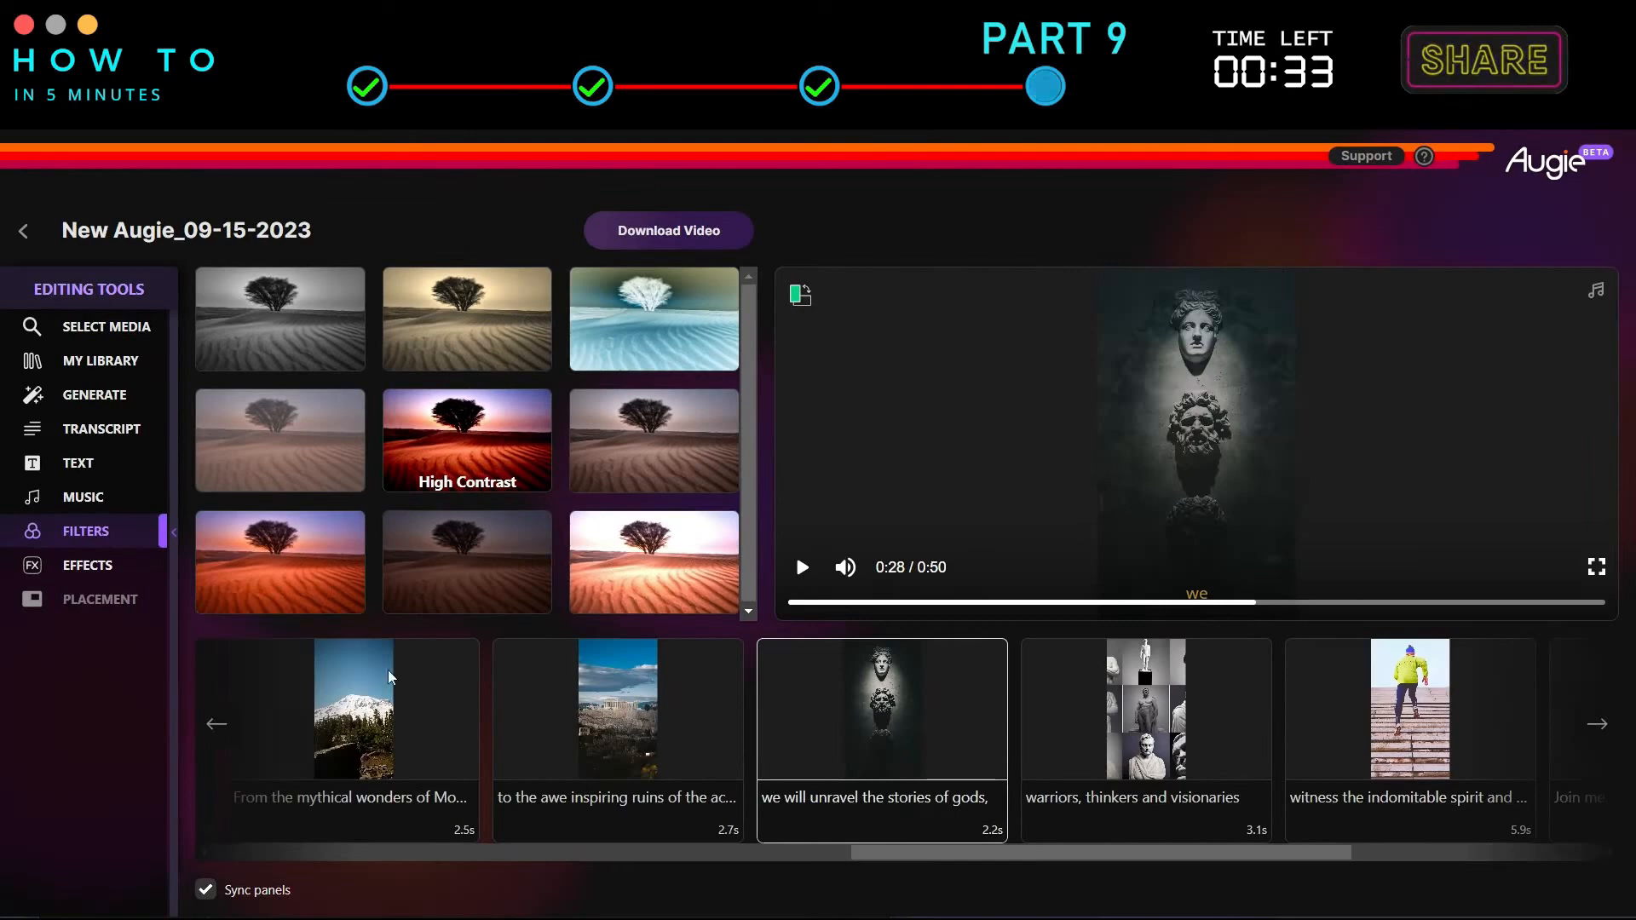
Apply the orange sunset filter to the 'Let us embark on a voyage' scene.
left_click(366, 754)
left_click(351, 718)
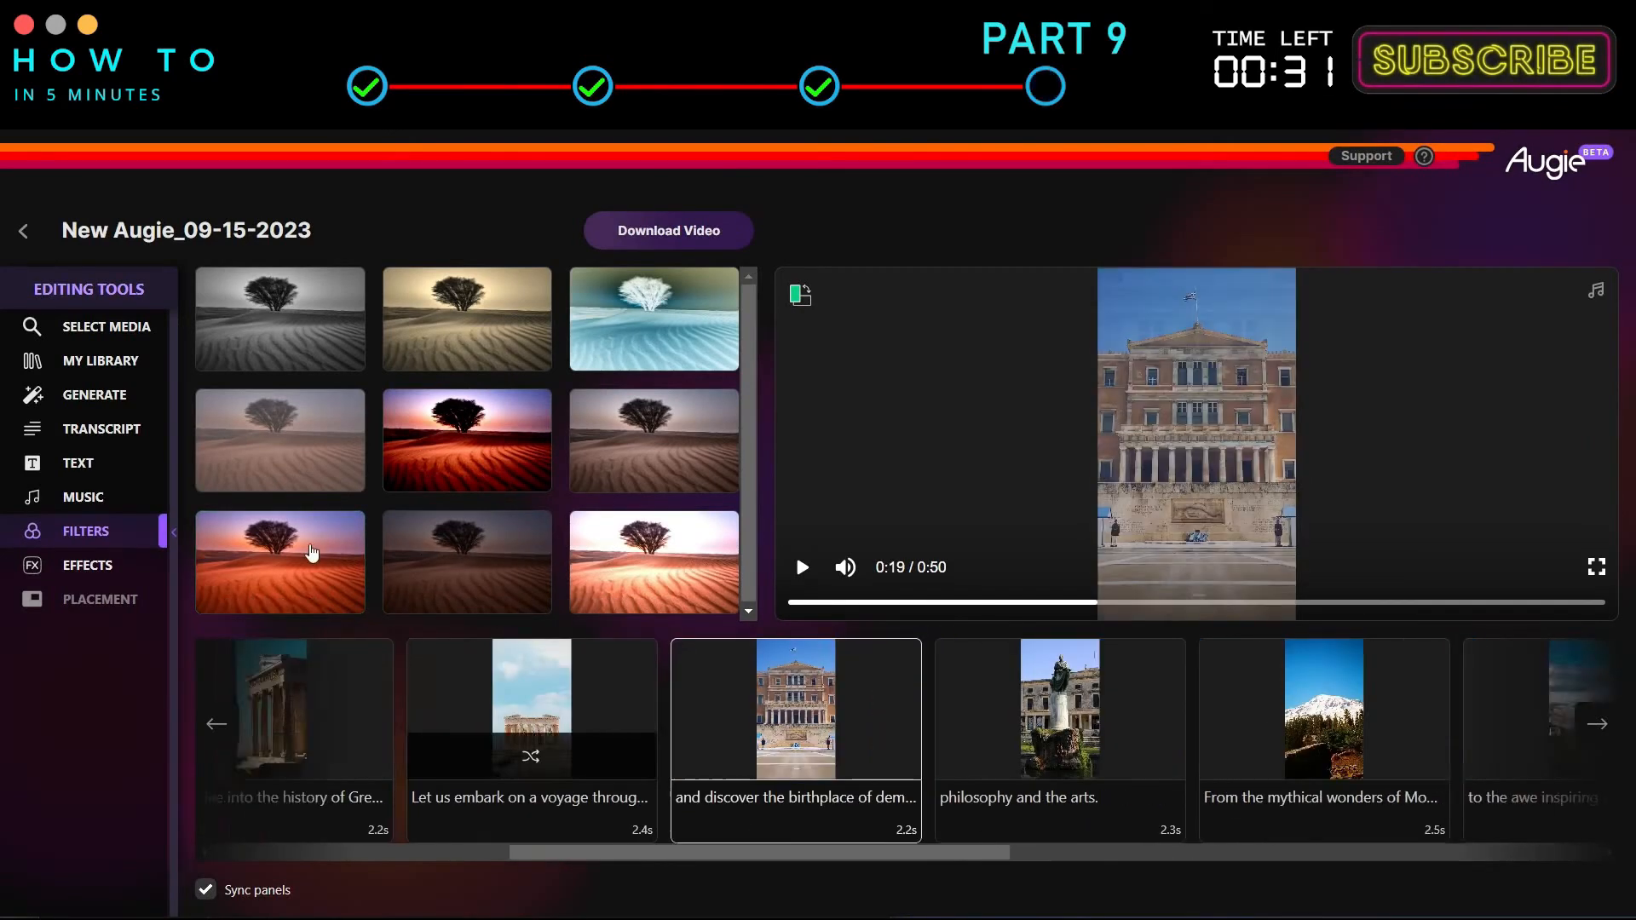
left_click(545, 726)
left_click(320, 588)
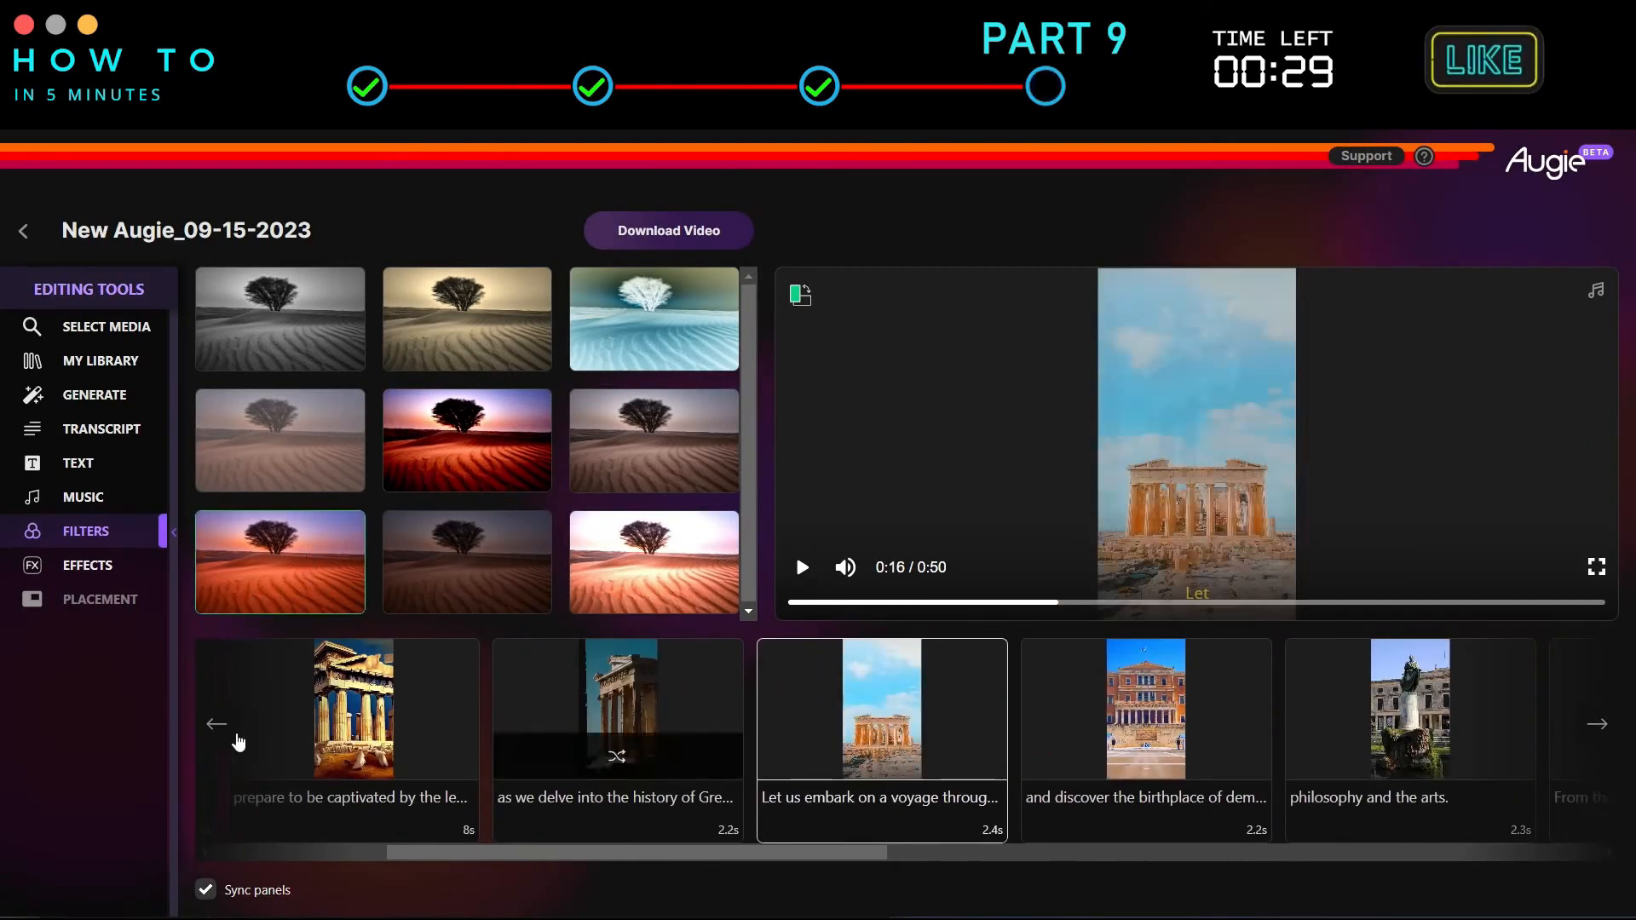
Select the 'Join me and together' scene and set its resize mode to Fit, keeping the Cross Fade transition.
scroll(594, 736, "left", 6)
left_click(1597, 725)
left_click(992, 707)
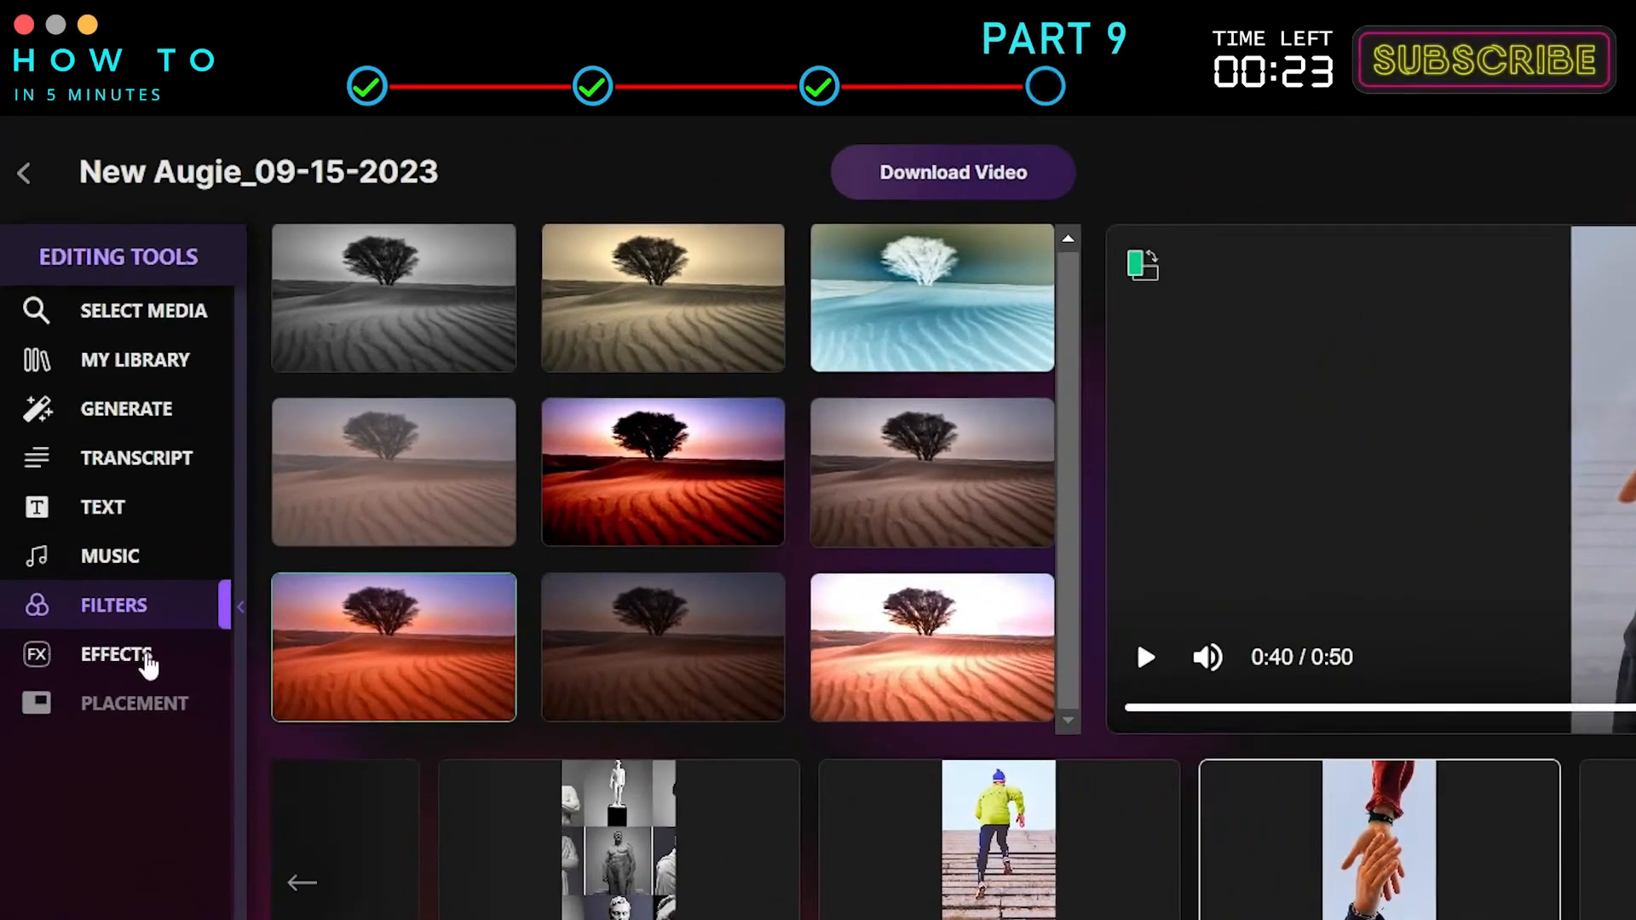
left_click(156, 663)
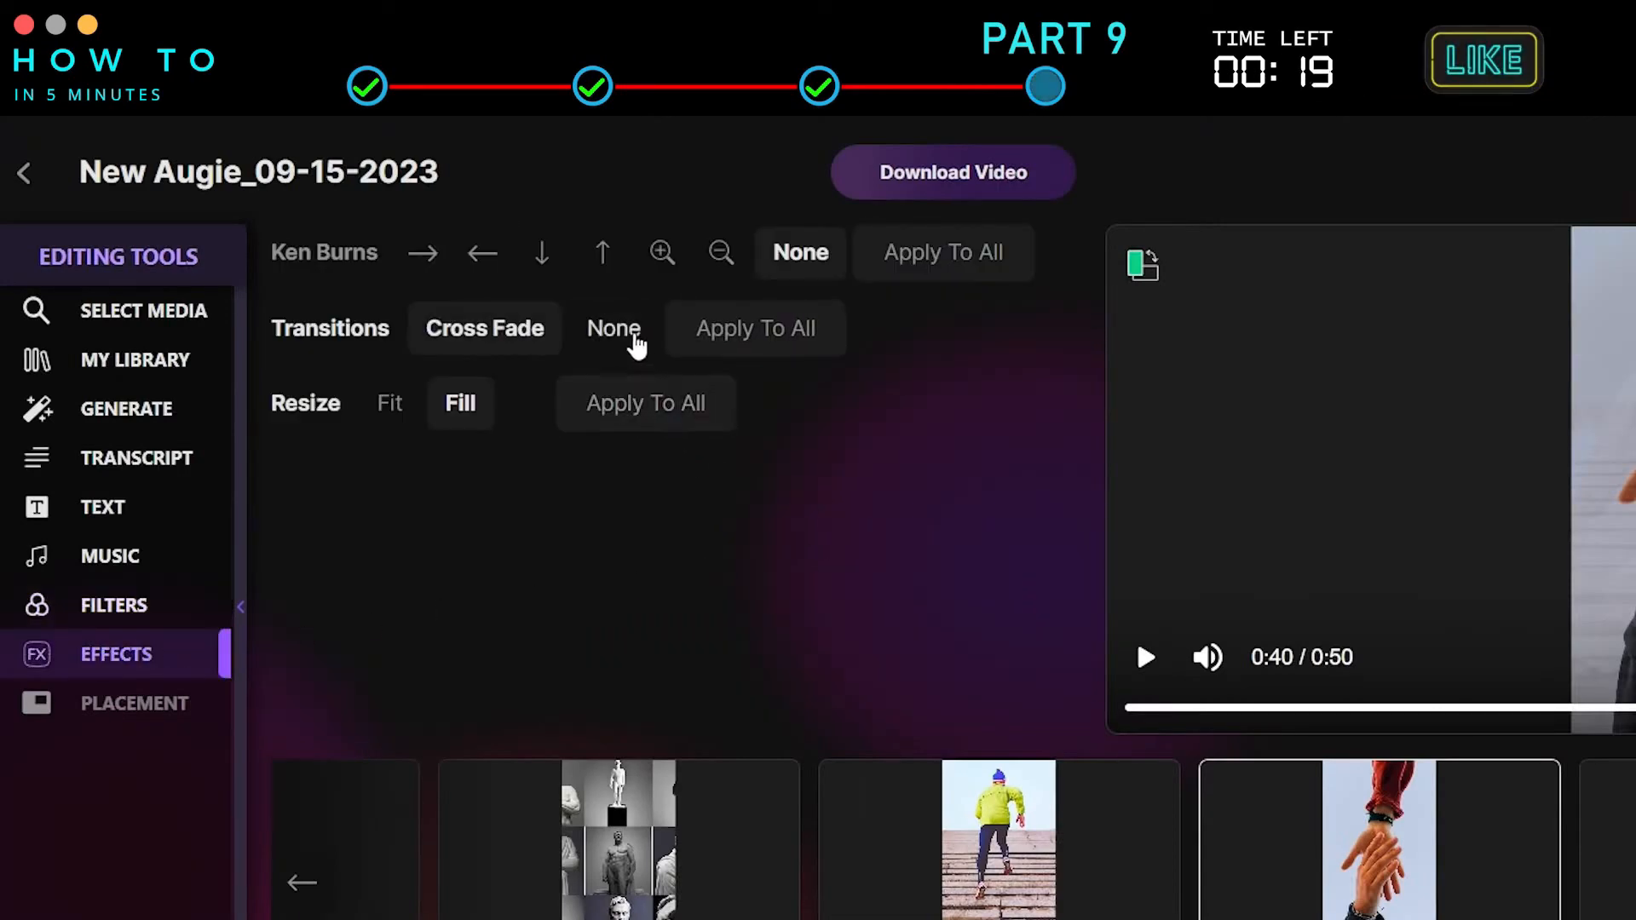
left_click(624, 332)
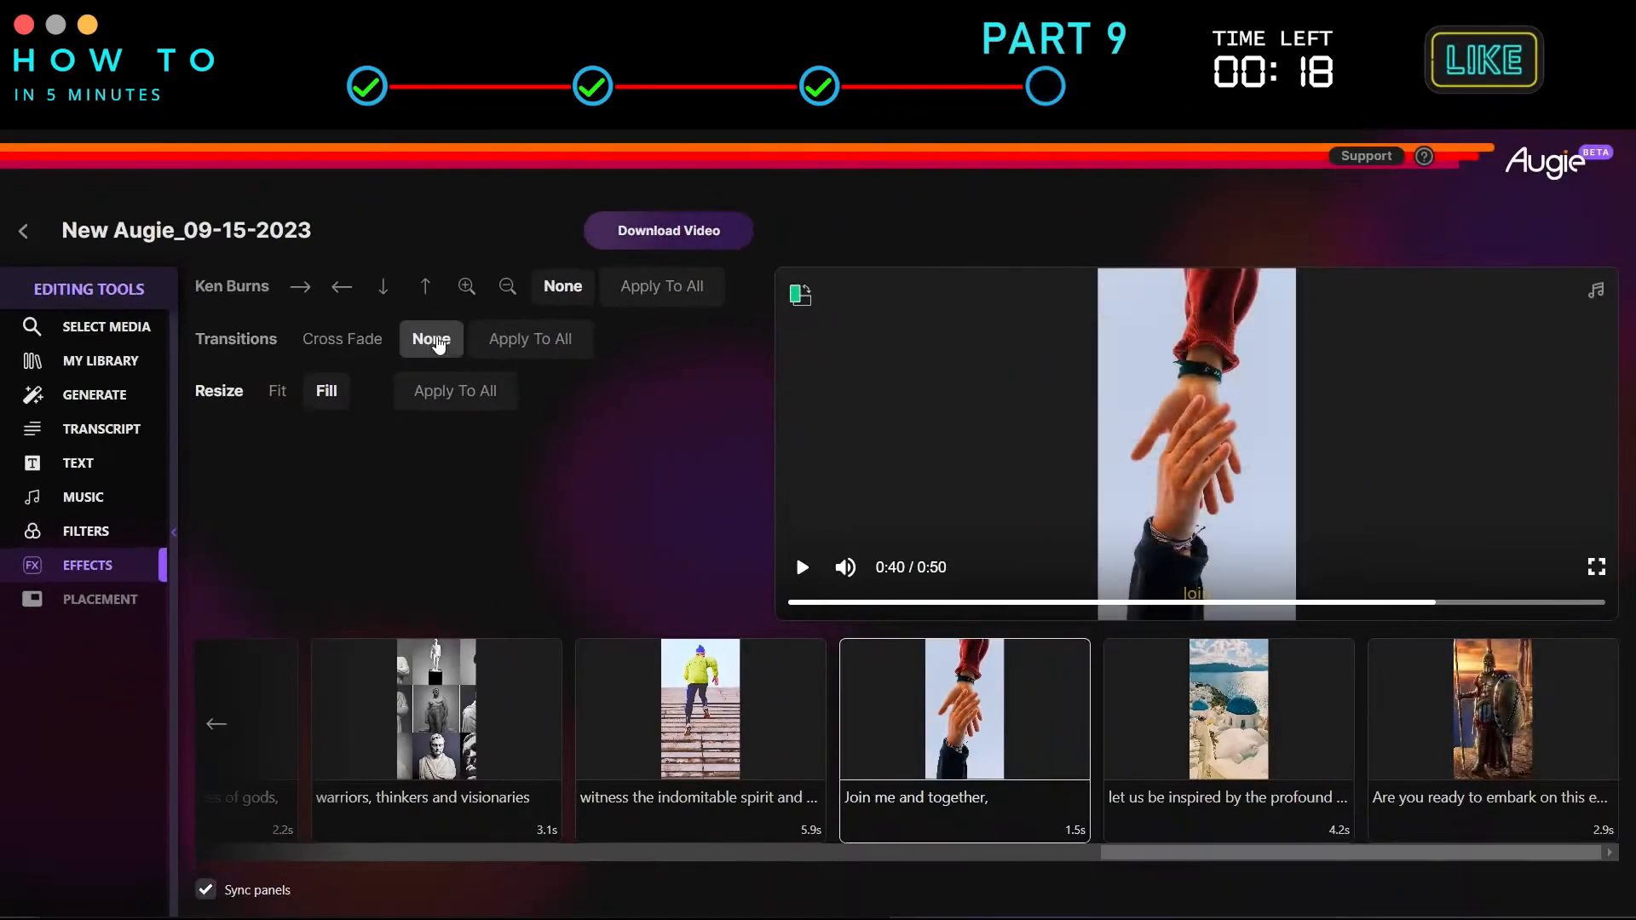
left_click(356, 343)
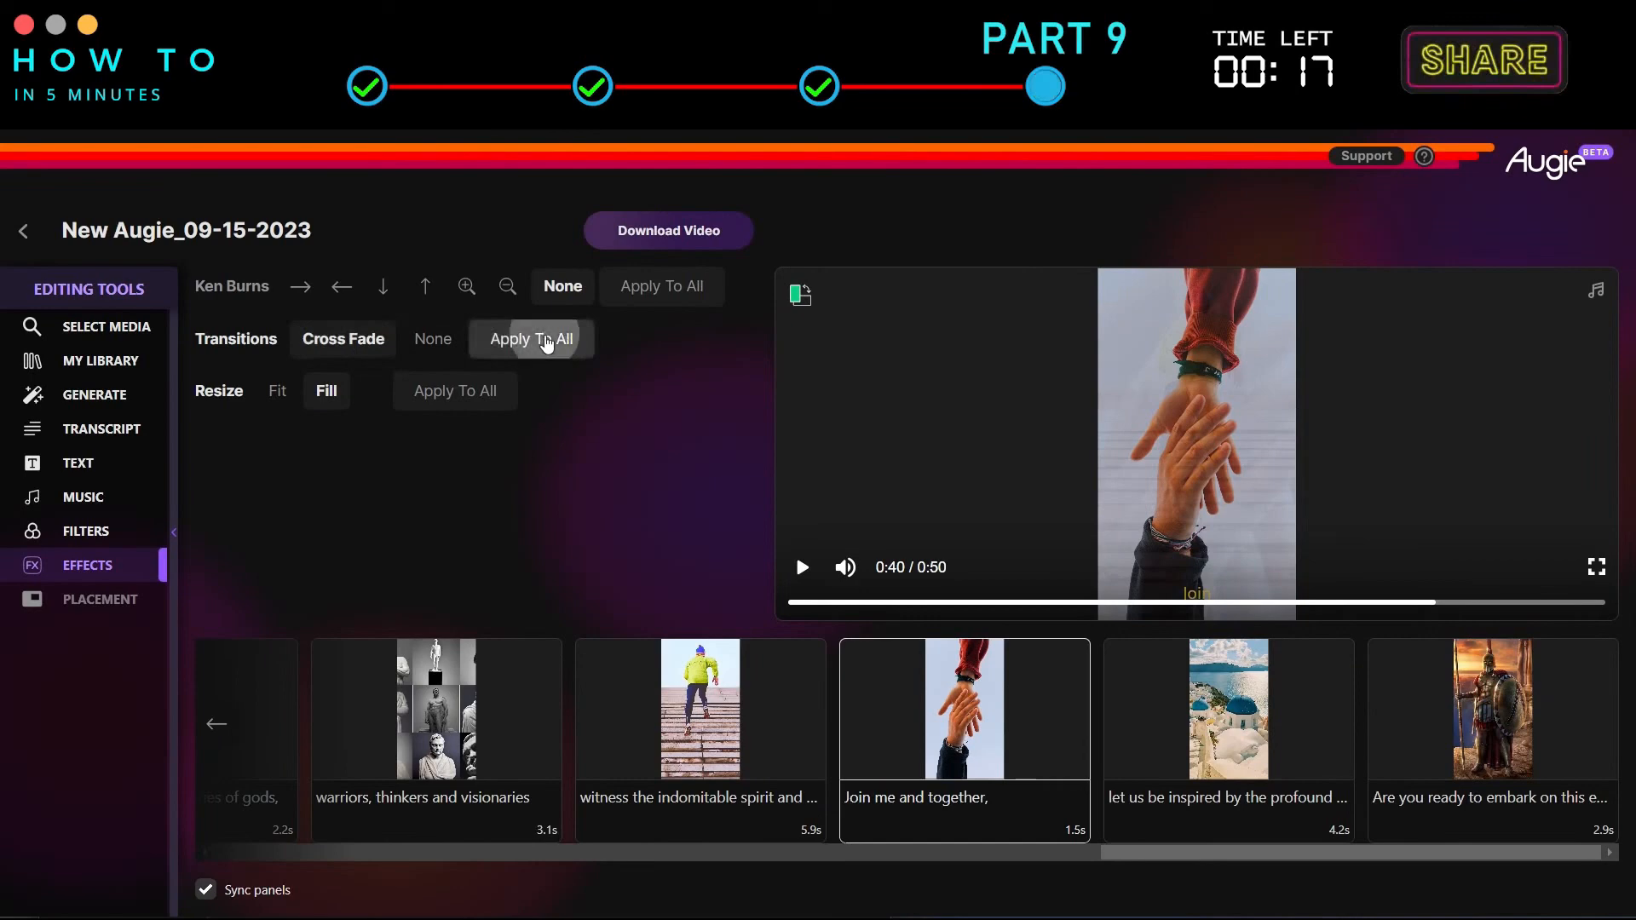
left_click(277, 397)
left_click(327, 398)
left_click(281, 394)
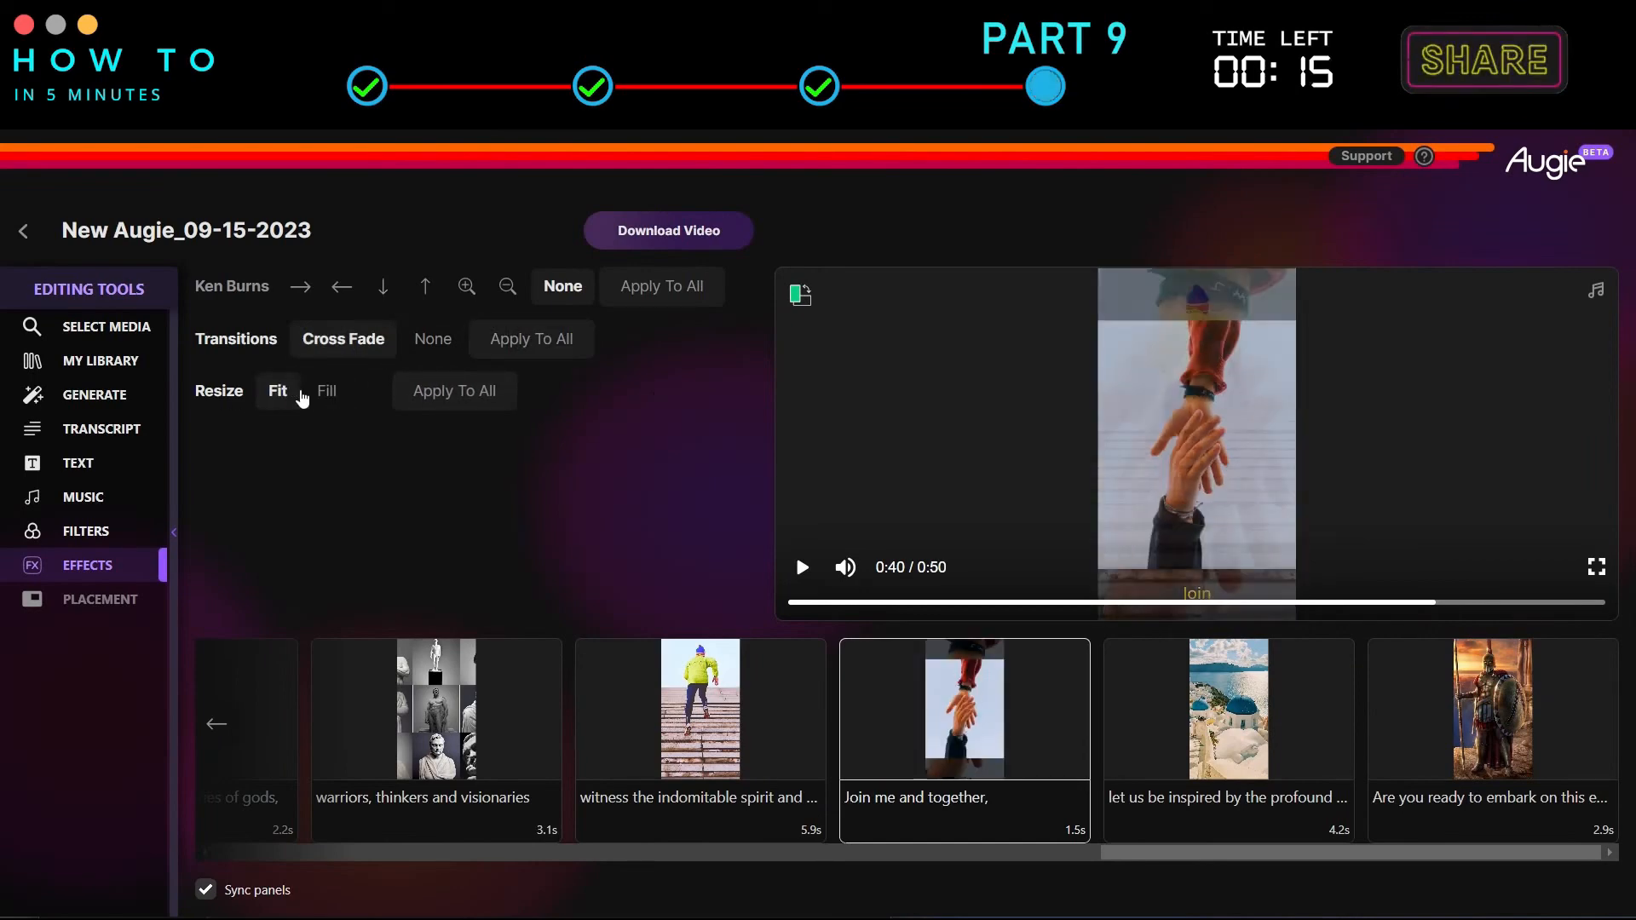